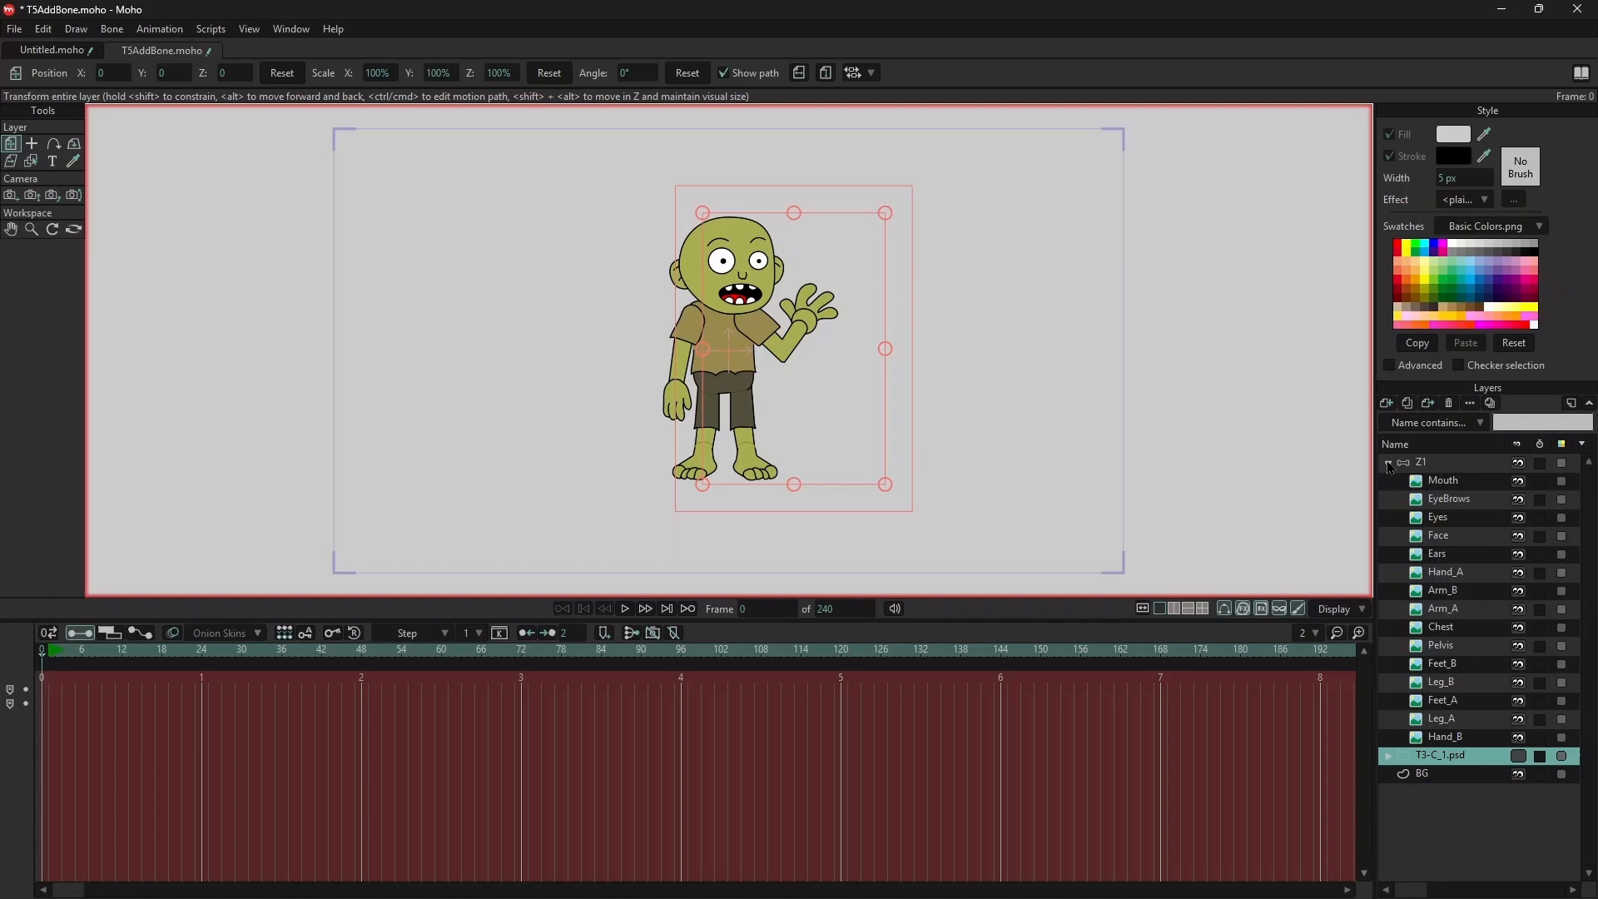
- Add an upright bone through the zombie's torso, starting at the pelvis, in the Z1 bone layer
click(1433, 463)
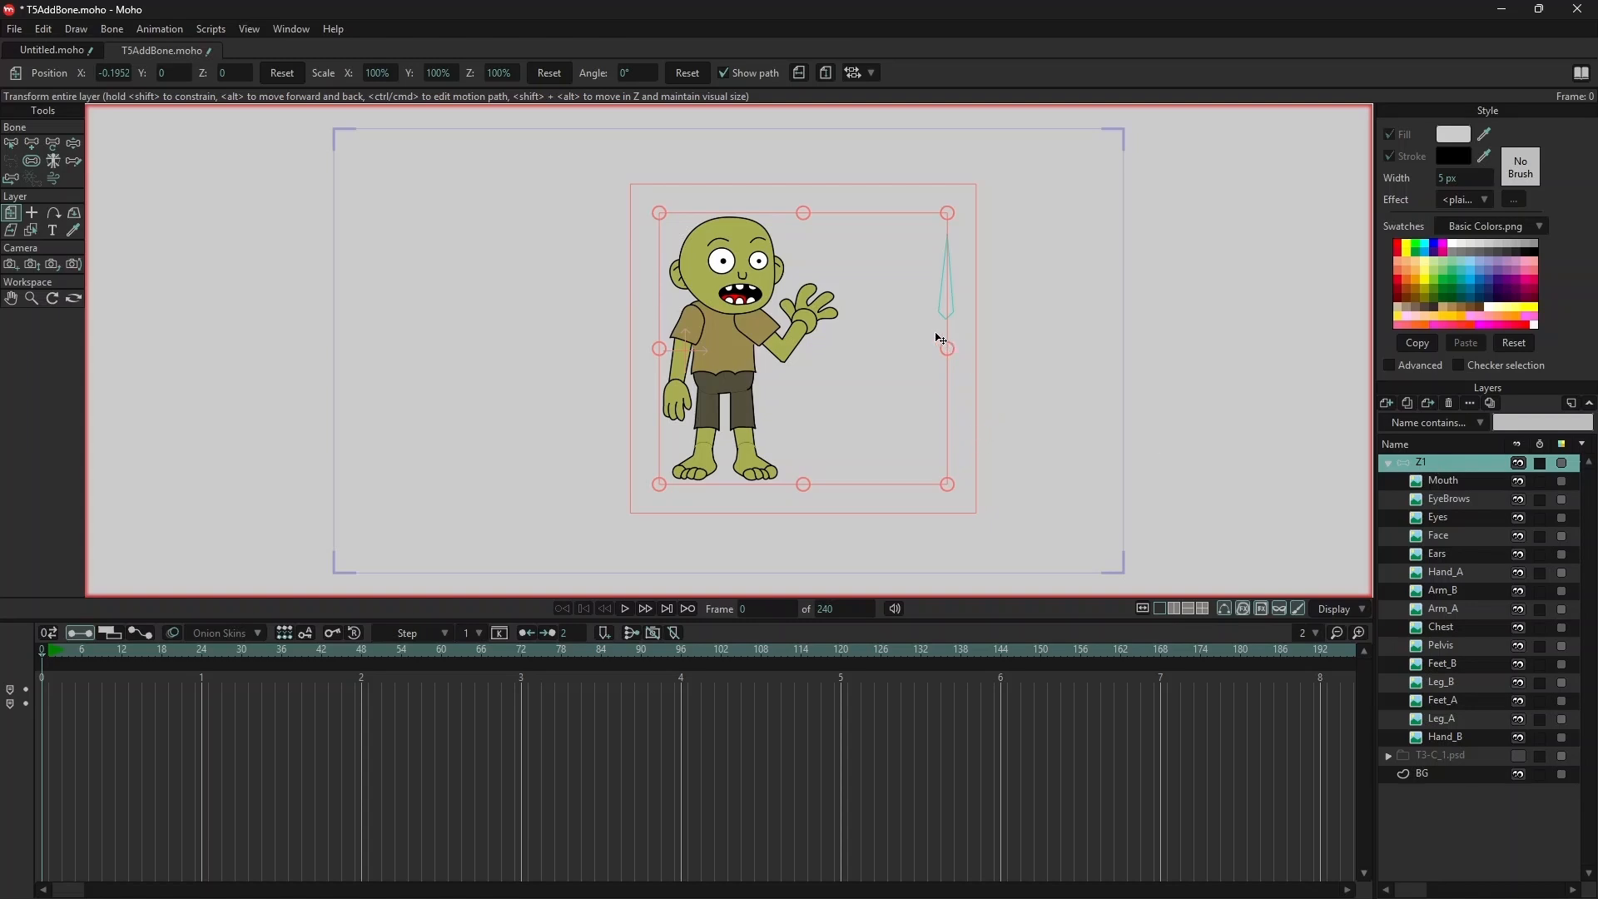
key(a)
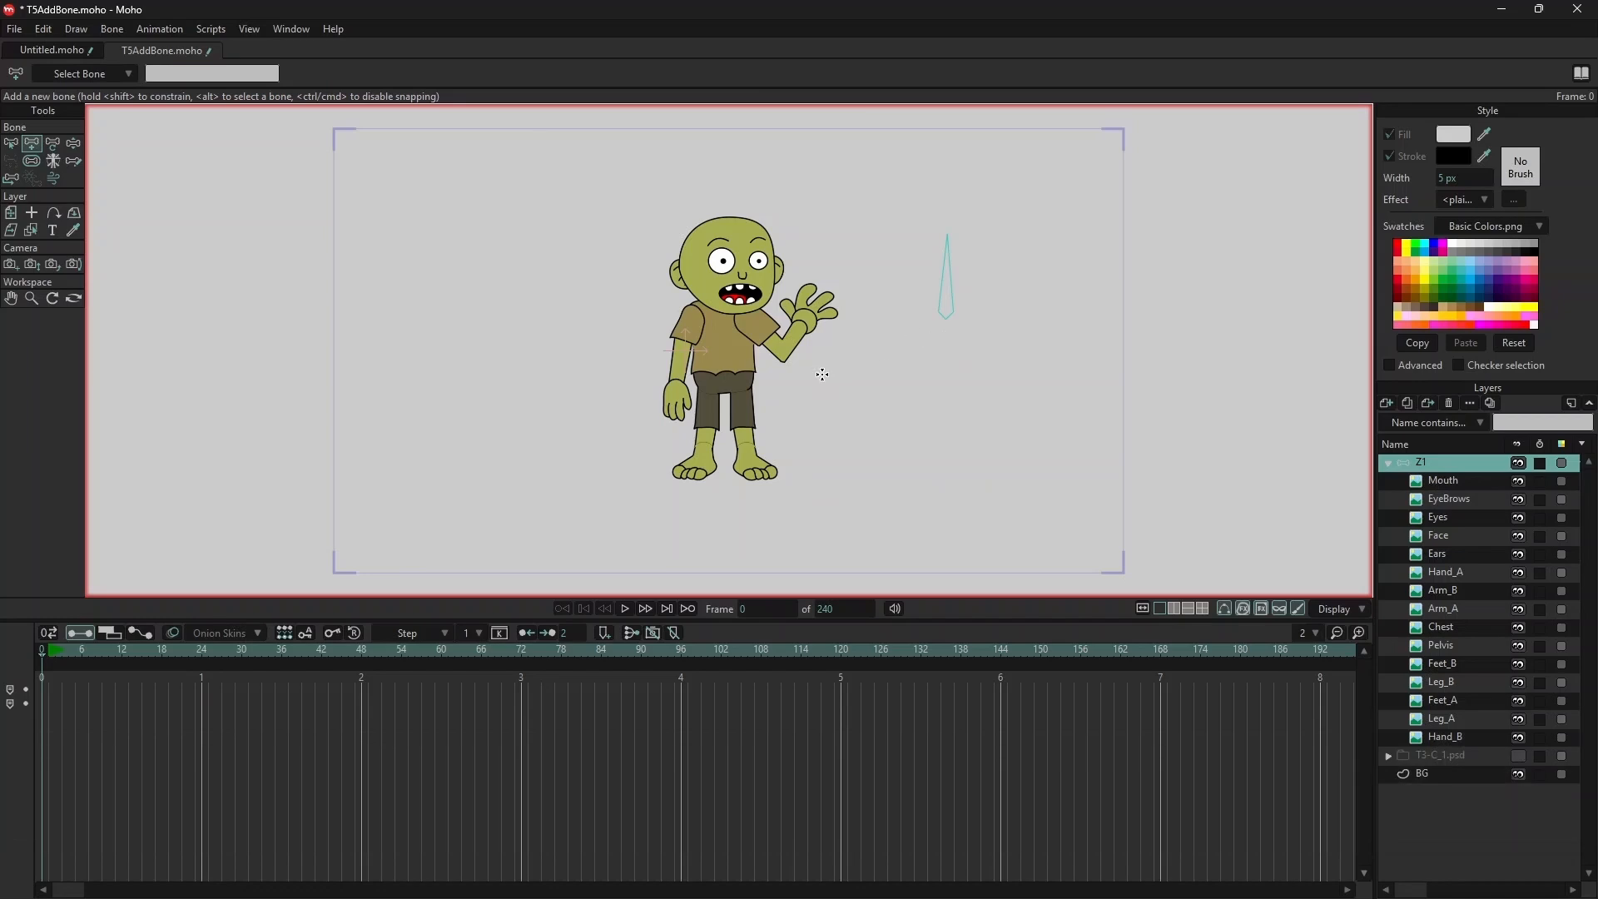
scroll(813, 367, up, 3)
drag(716, 404, 718, 244)
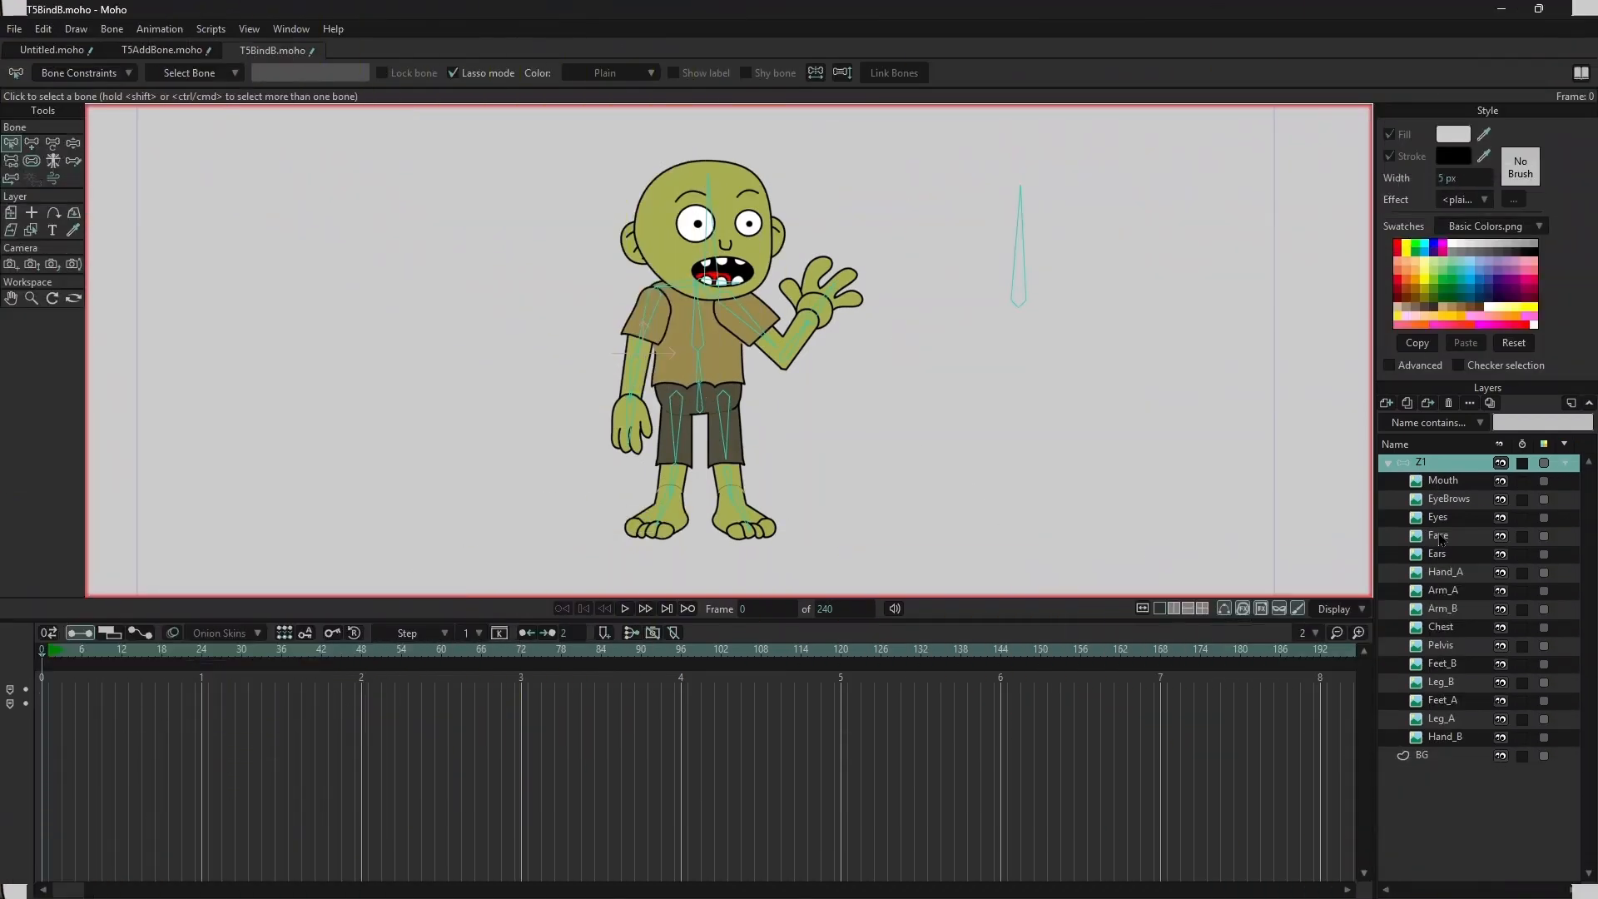
- Link the Arm_A layer to the upper arm and forearm bones of the hanging arm
click(1439, 537)
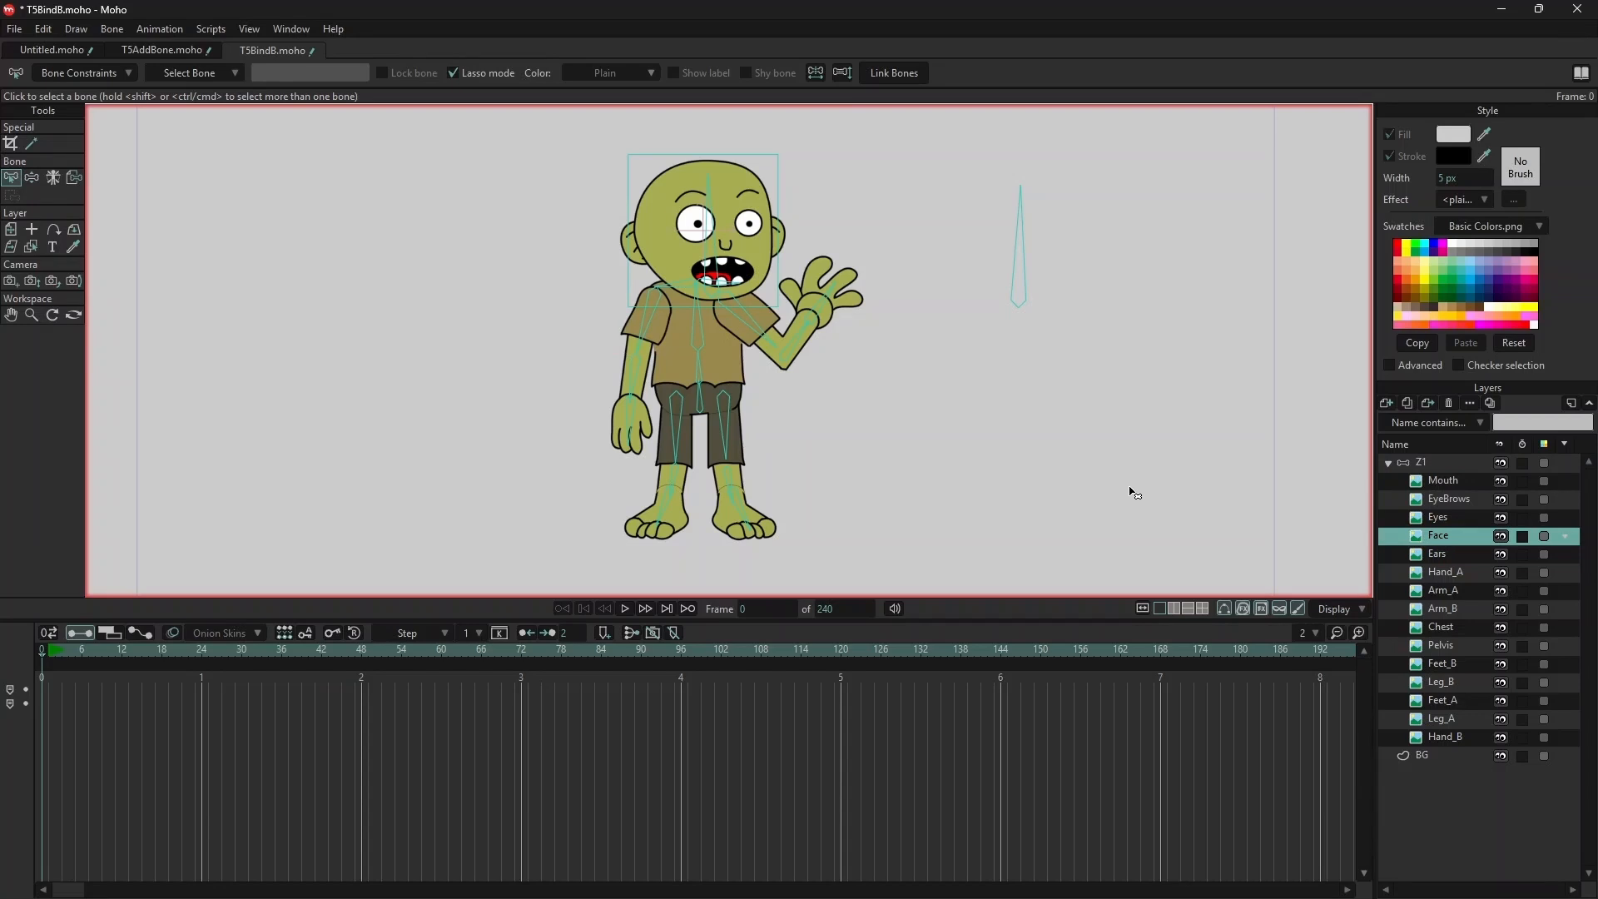
click(647, 333)
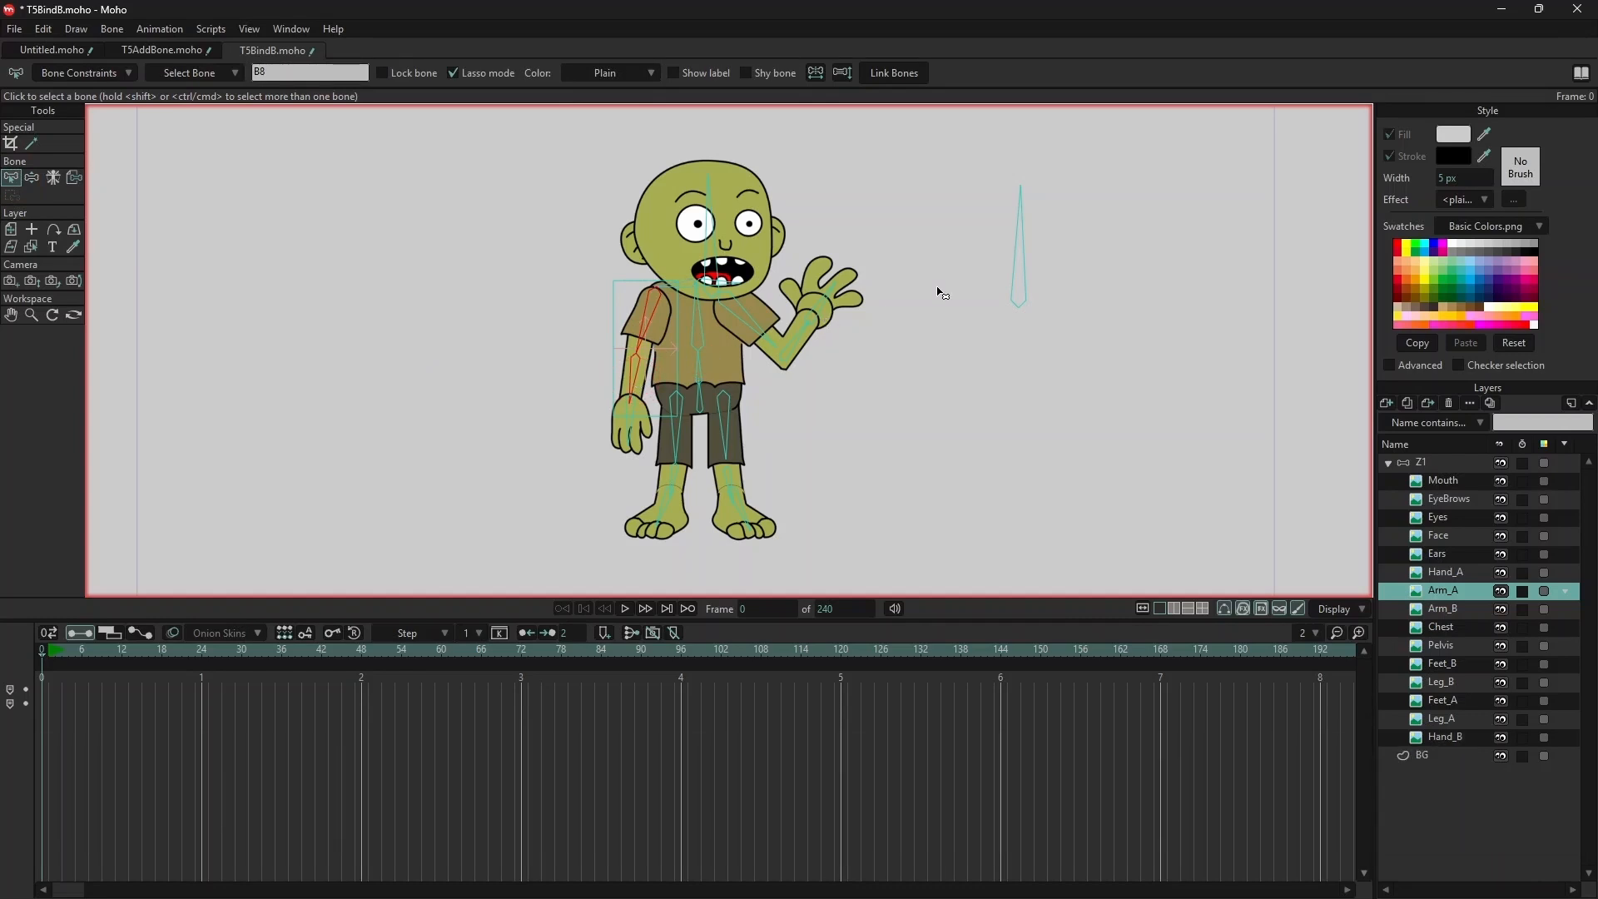
click(897, 73)
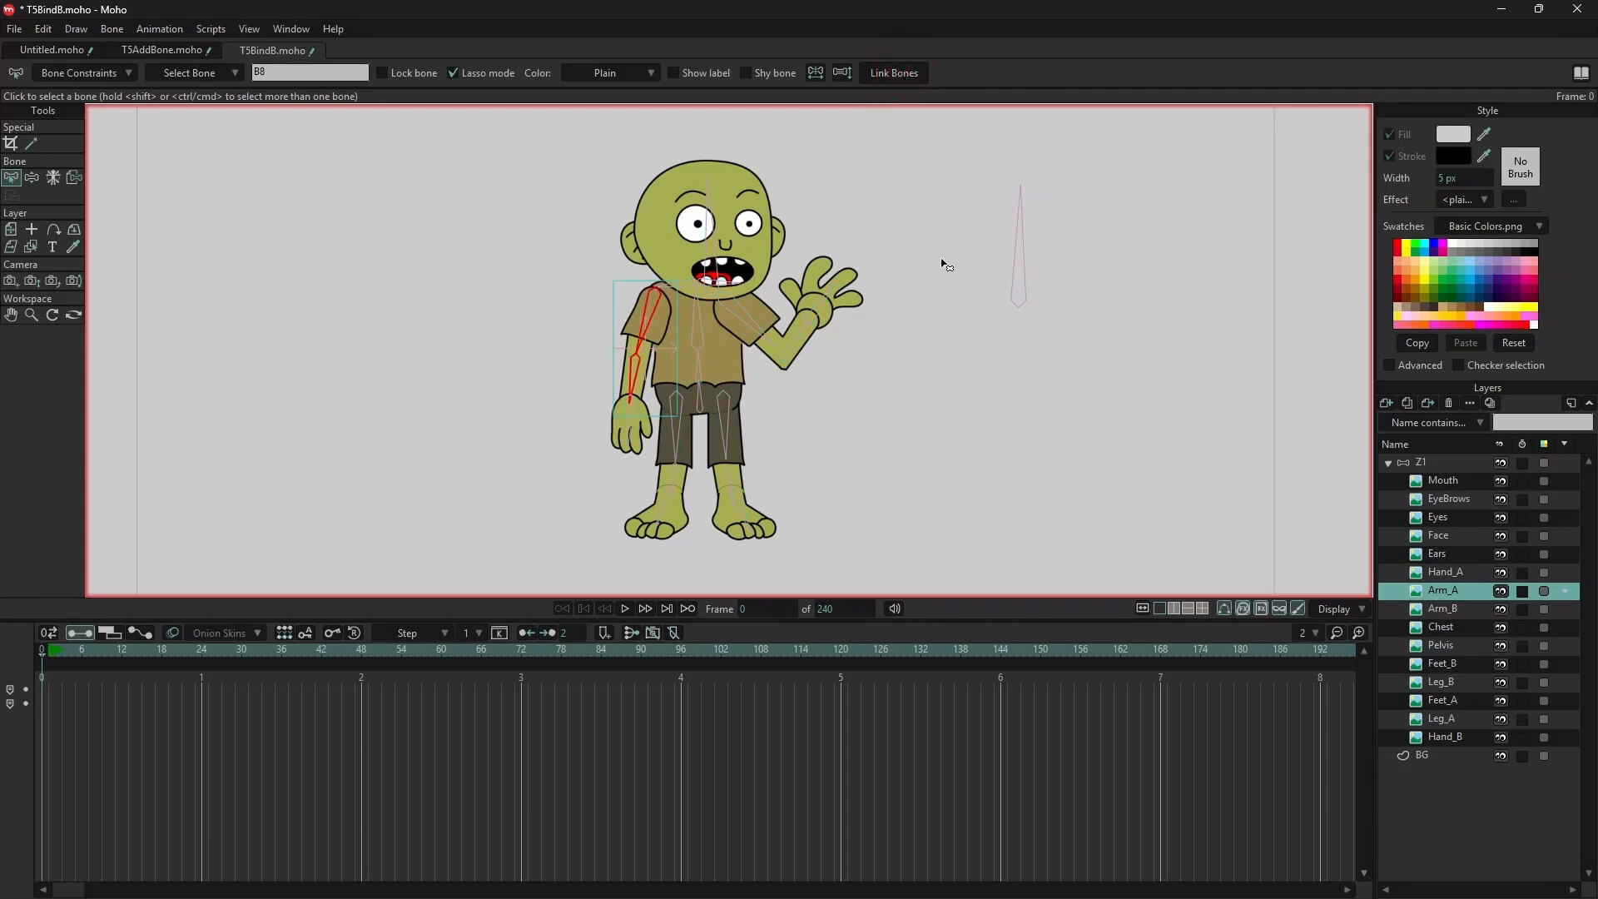
- Bind the Hand_A layer to the hand bone of the hanging arm
click(1447, 574)
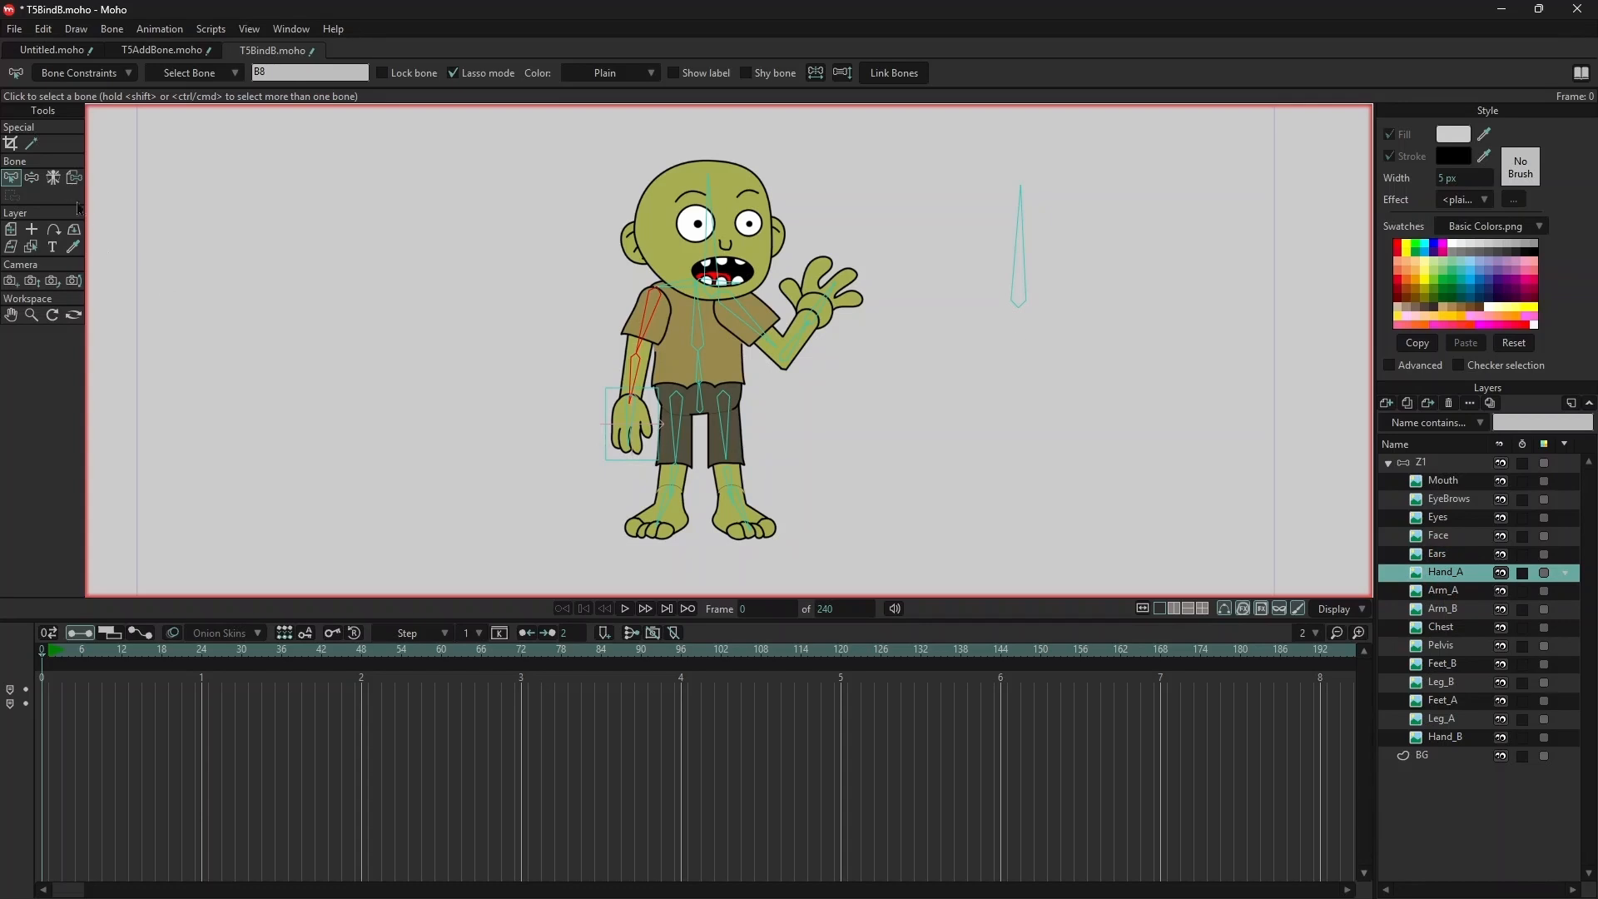
click(74, 177)
click(633, 424)
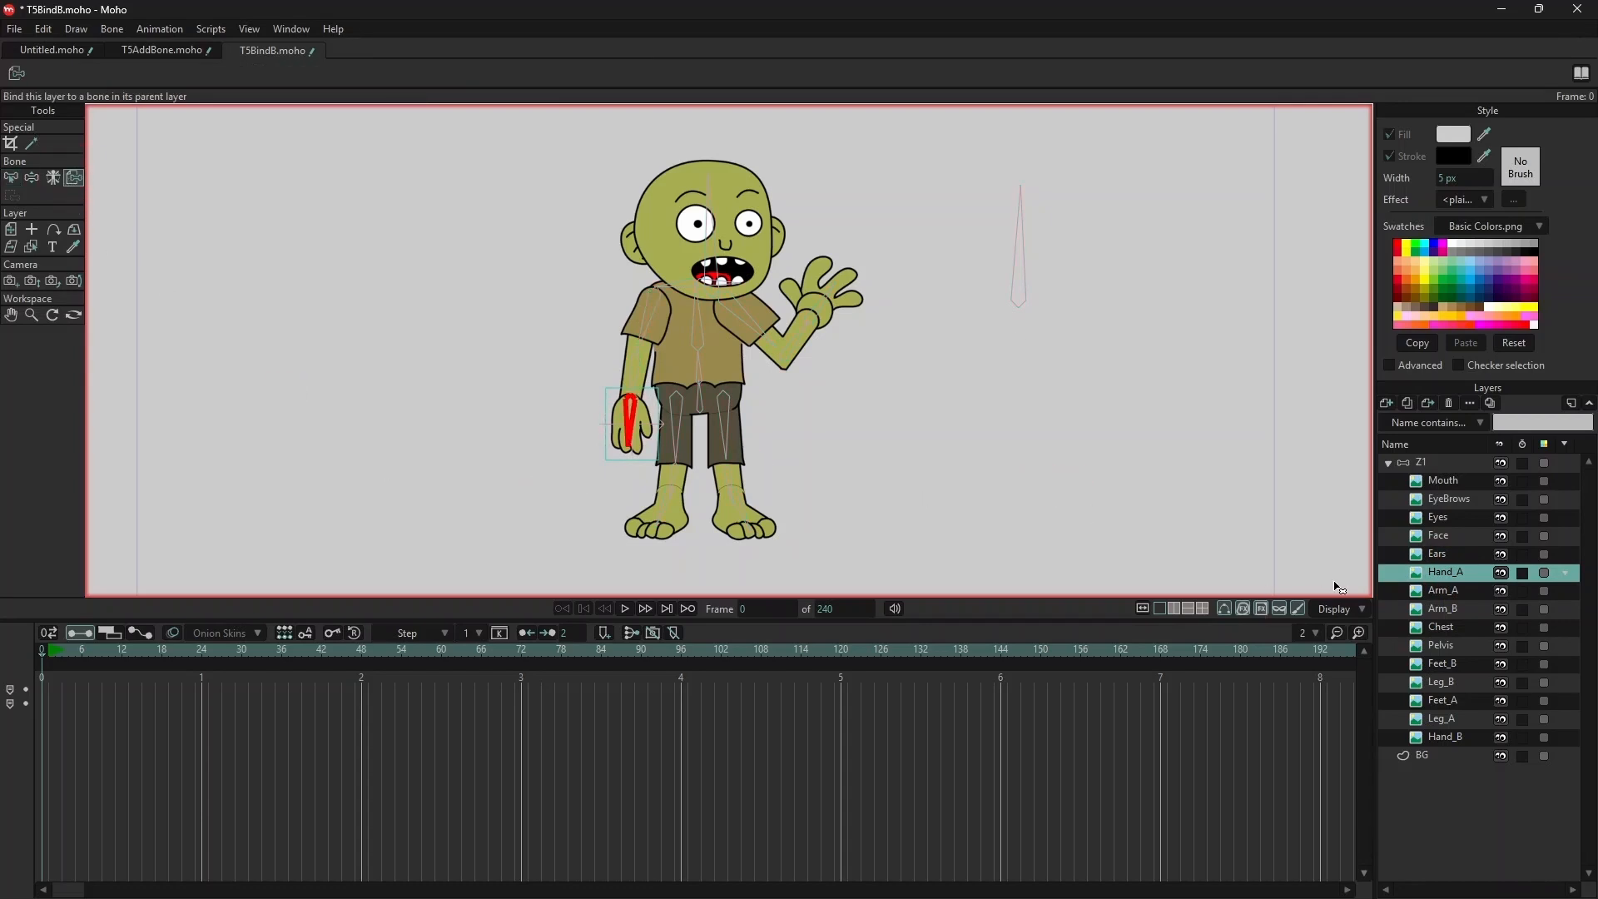
- With the Arm_B layer active, select the upper arm and forearm bones of the raised arm
click(1449, 613)
key(b)
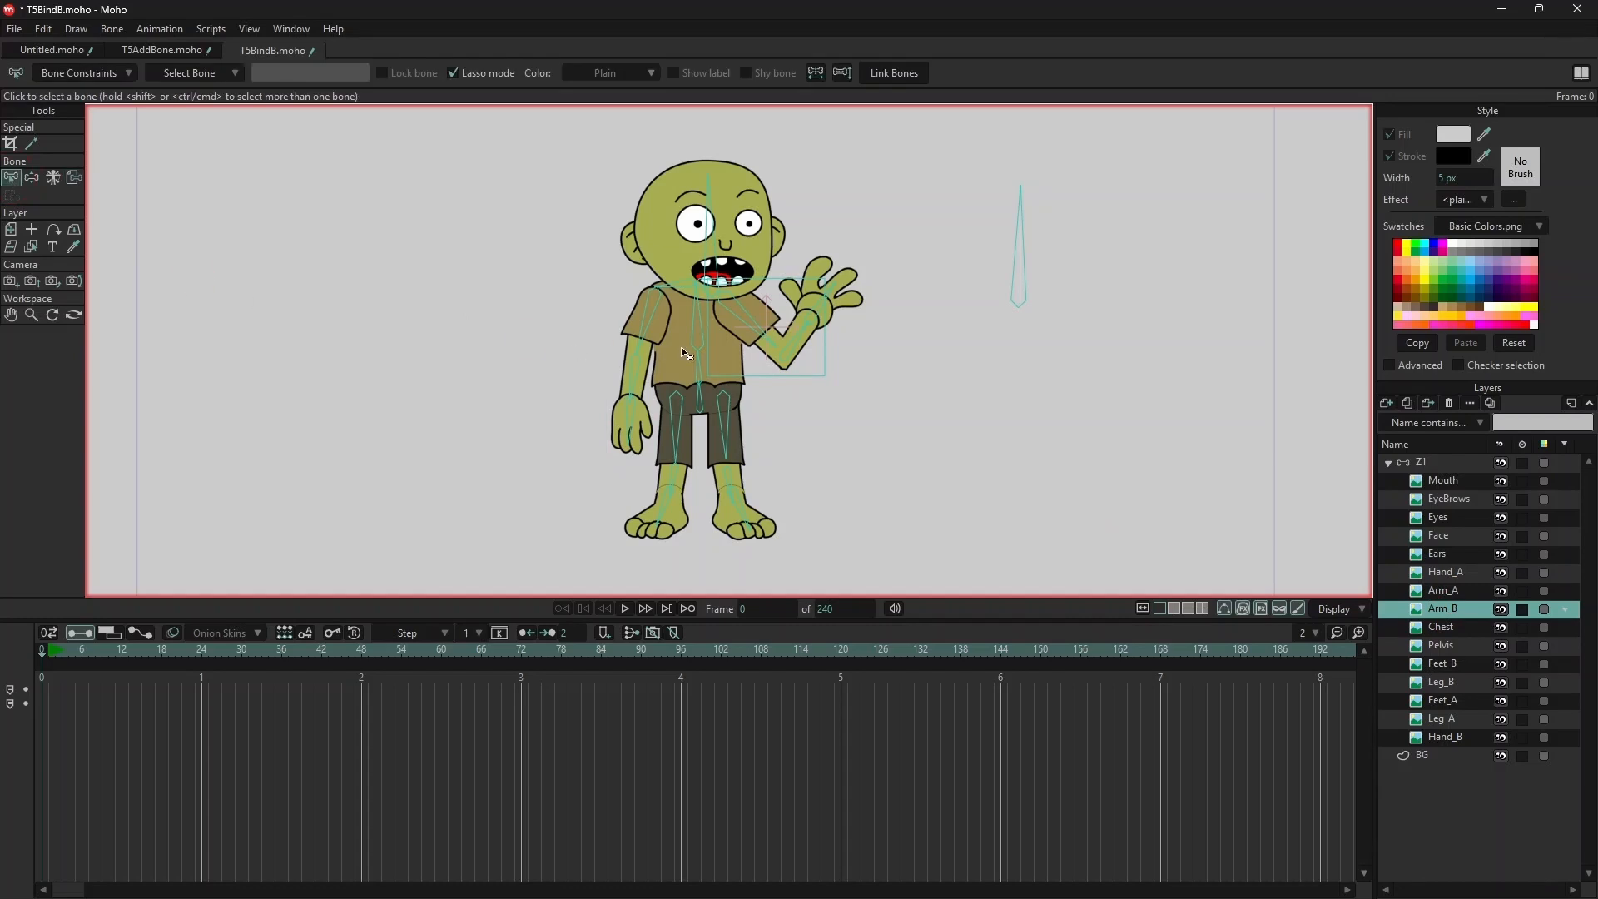
shift+click(745, 322)
shift+click(795, 333)
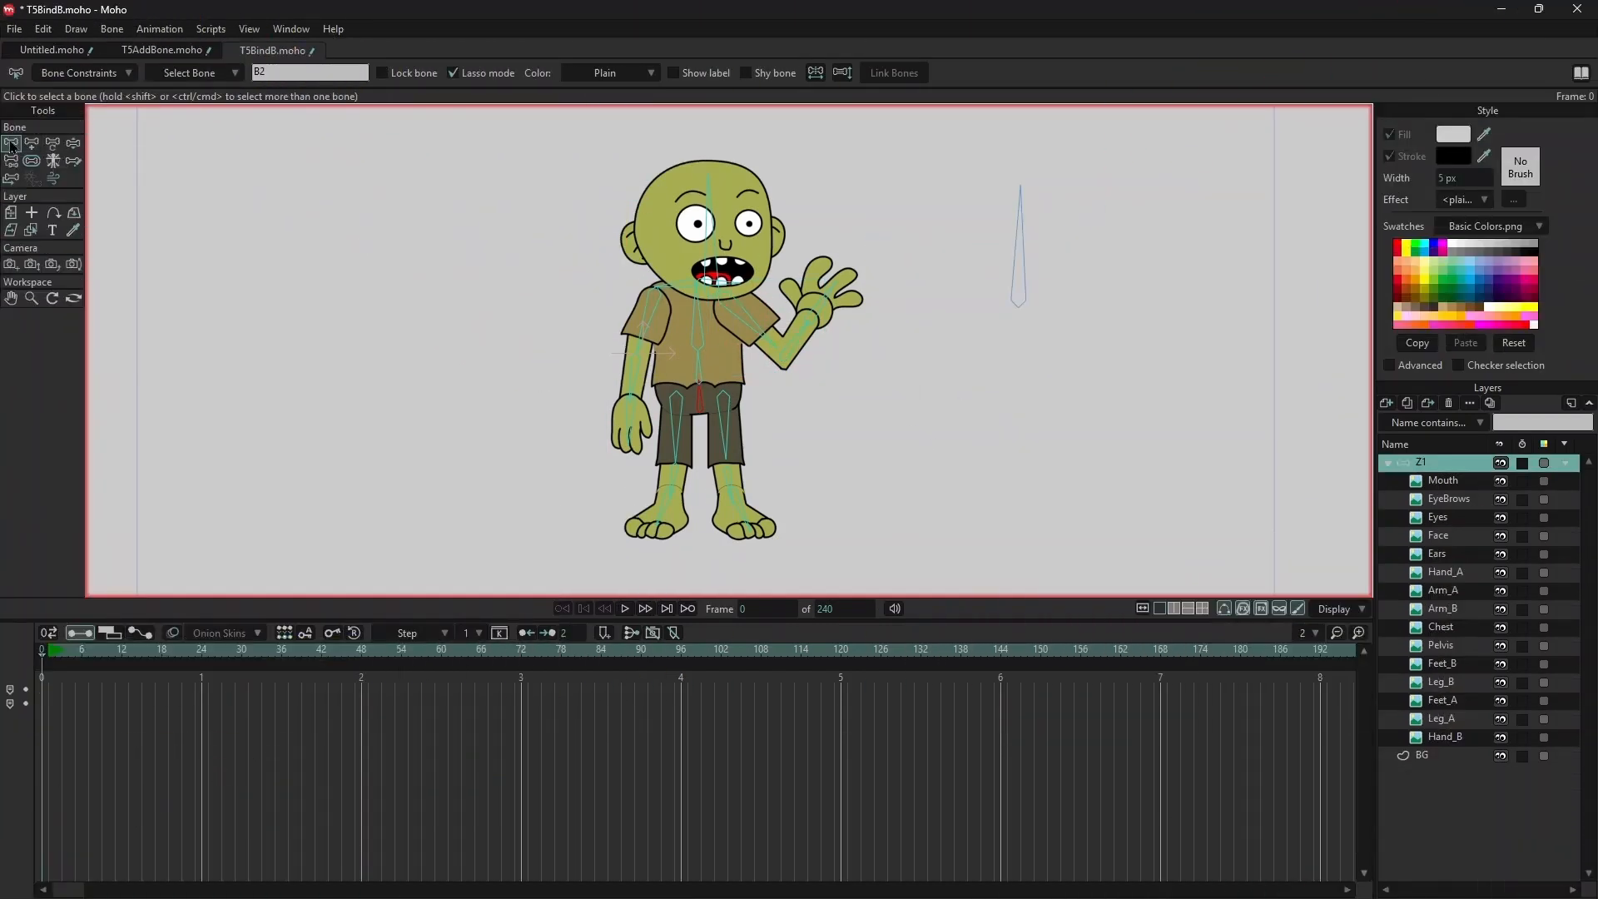
- Select all bones of the Z1 rig and set their bone strength to 0.2
click(429, 325)
mouse_move(517, 135)
mouse_down()
mouse_move(638, 515)
mouse_move(660, 540)
mouse_move(912, 547)
mouse_move(1097, 215)
mouse_move(698, 157)
mouse_move(479, 218)
mouse_up()
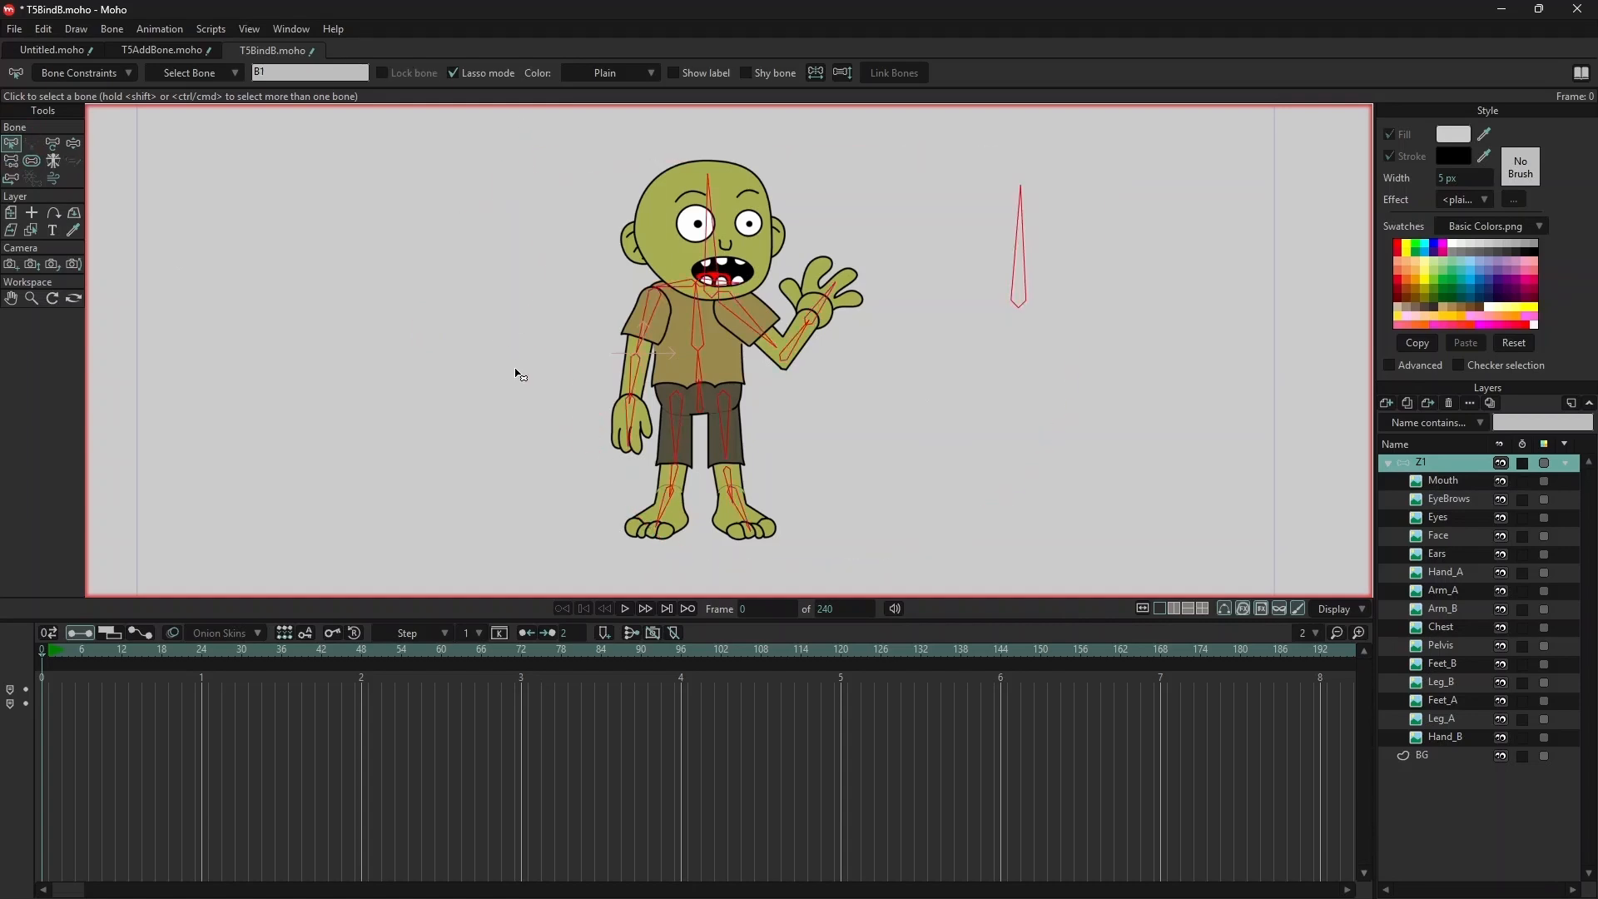
click(38, 164)
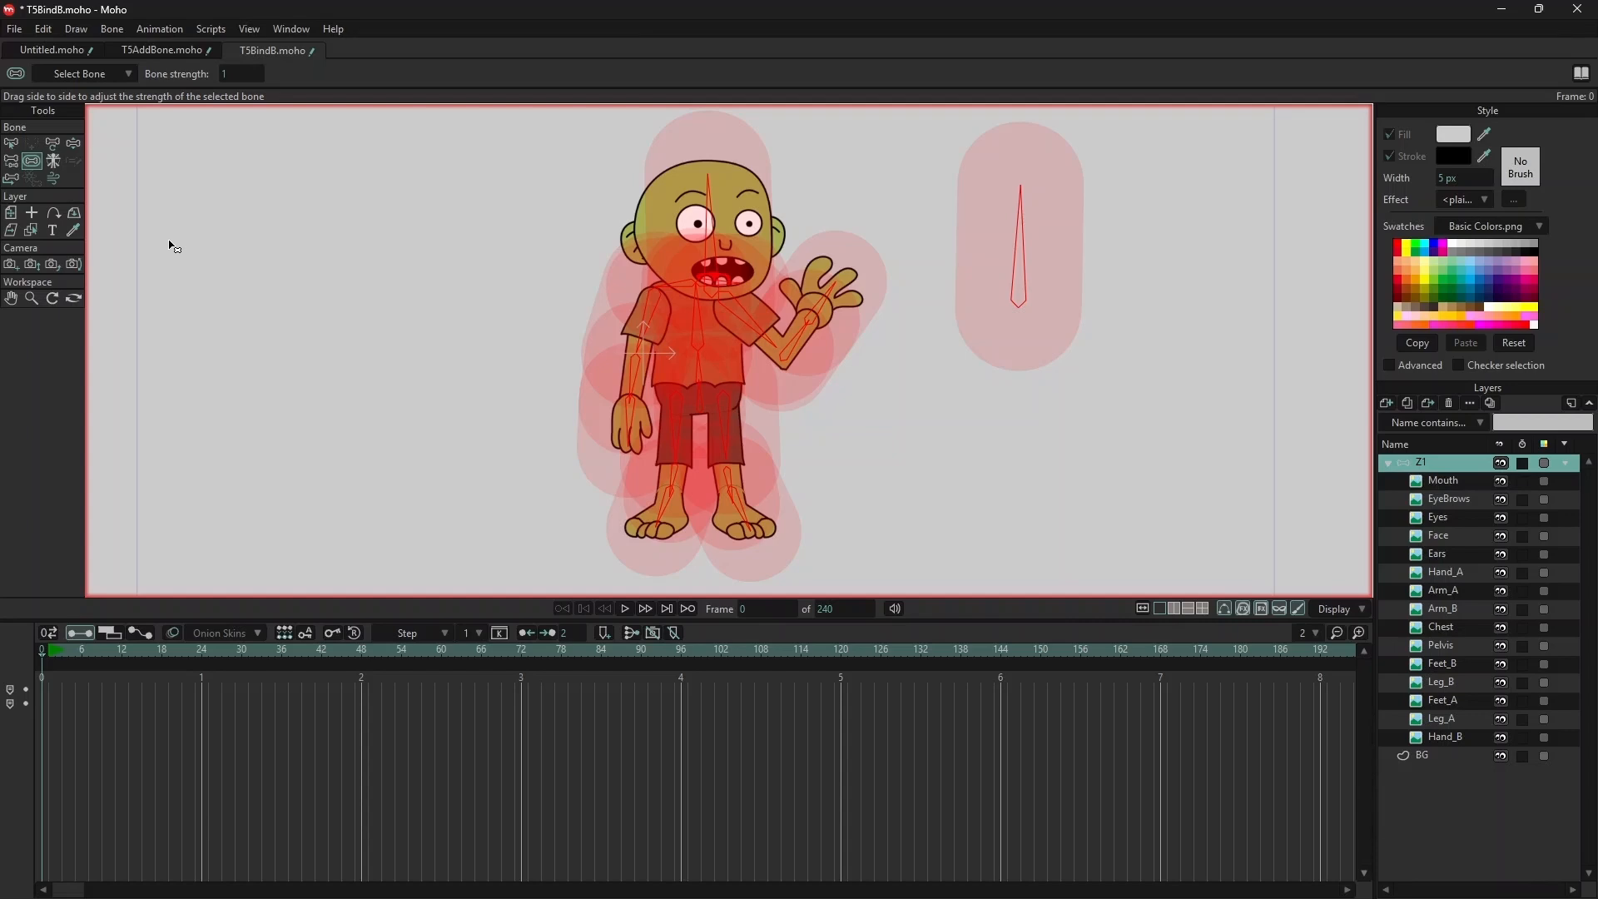
click(249, 74)
key(BackSpace)
text(.2)
key(Return)
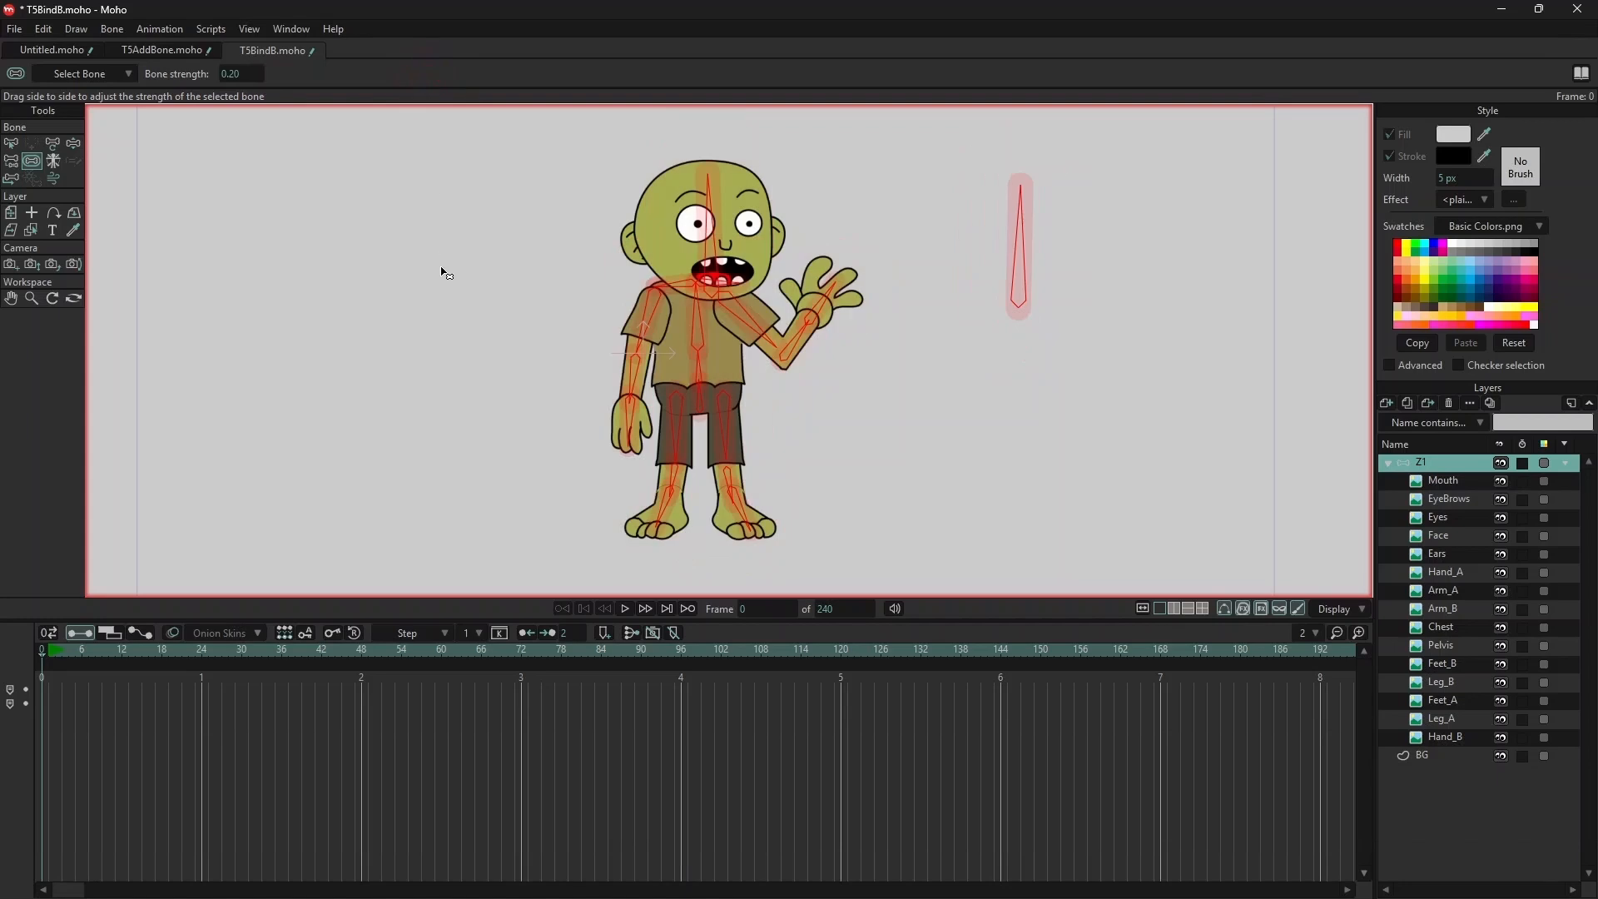
- Set the bone strength of the separate bone beside the character to 0
click(12, 144)
click(1020, 256)
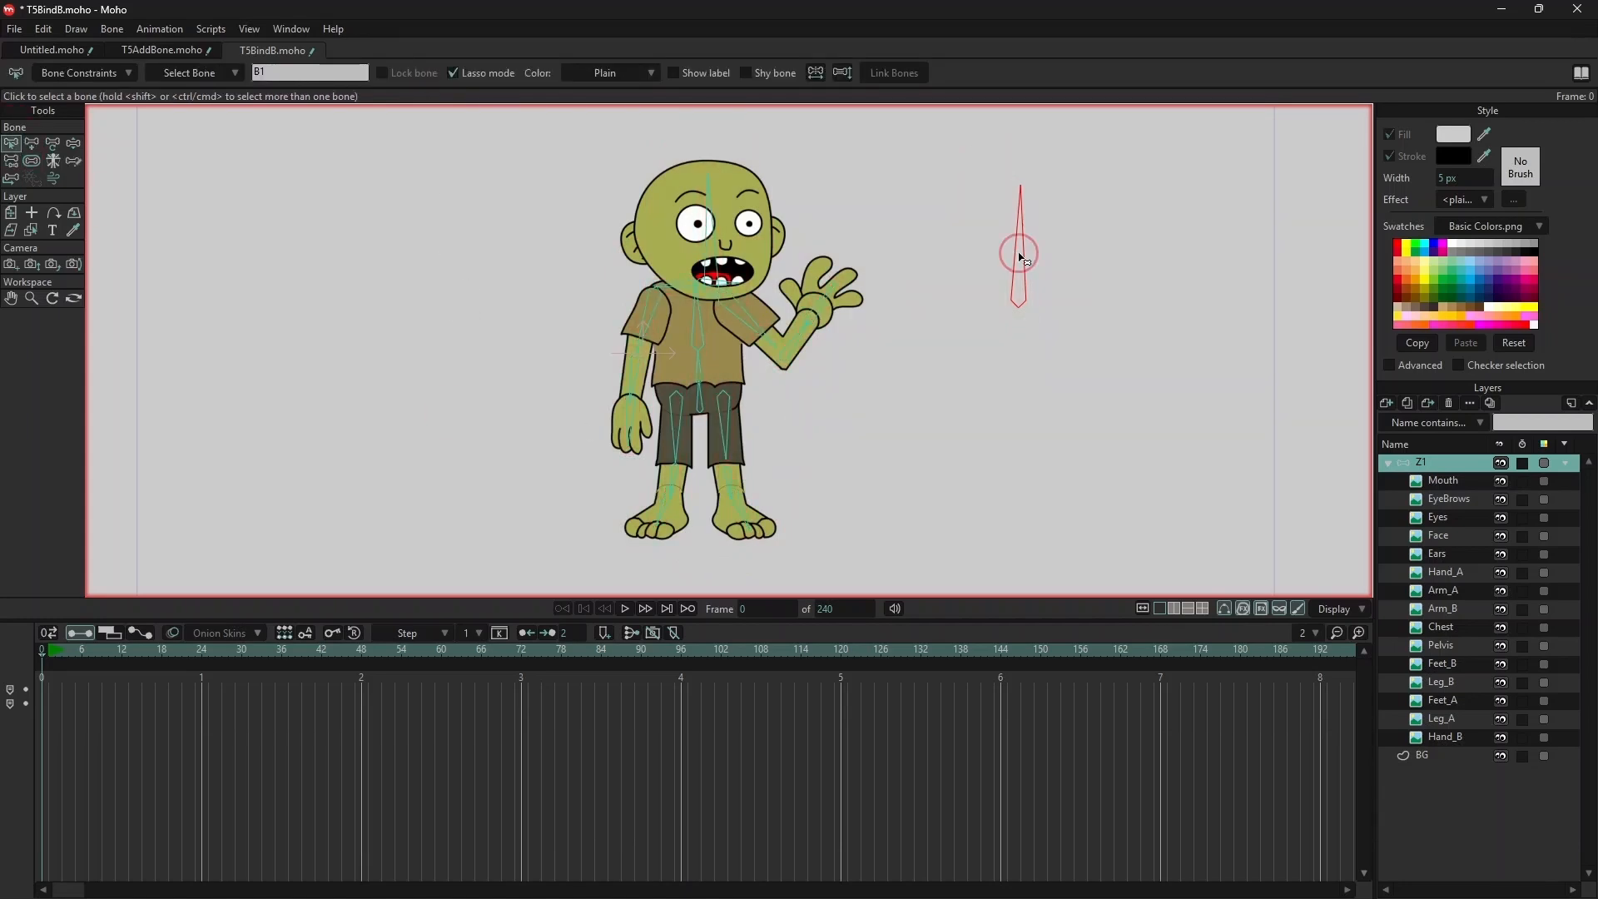
click(32, 161)
click(241, 73)
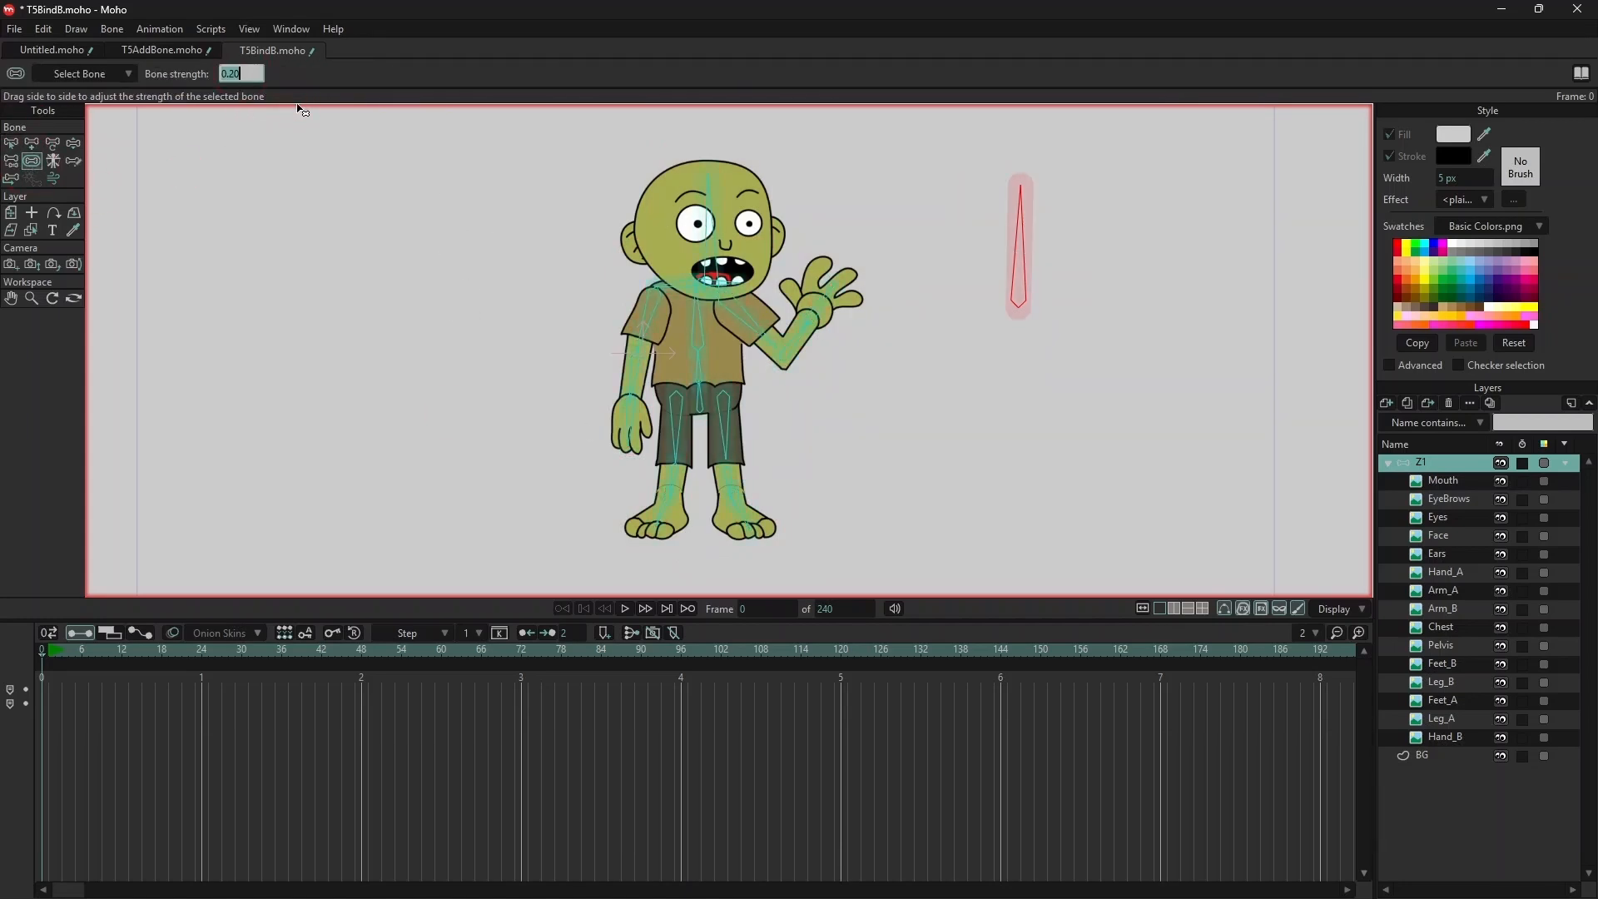
text(0)
click(12, 144)
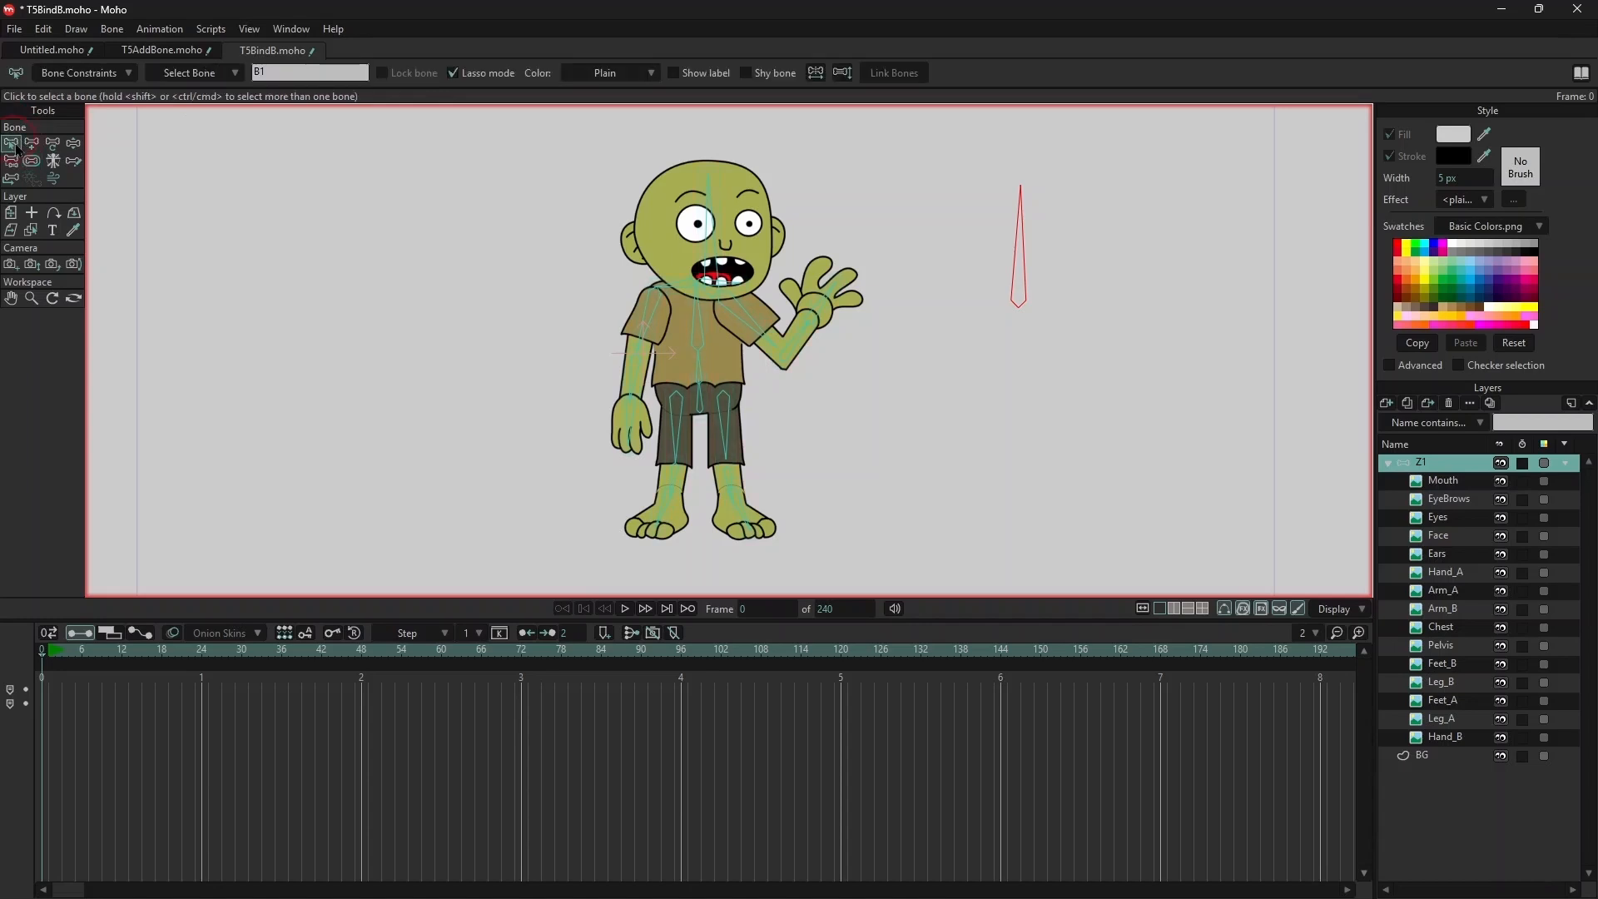
- Test the rig with Manipulate Bones by swinging the hanging arm and bending the raised arm at the elbow
key(z)
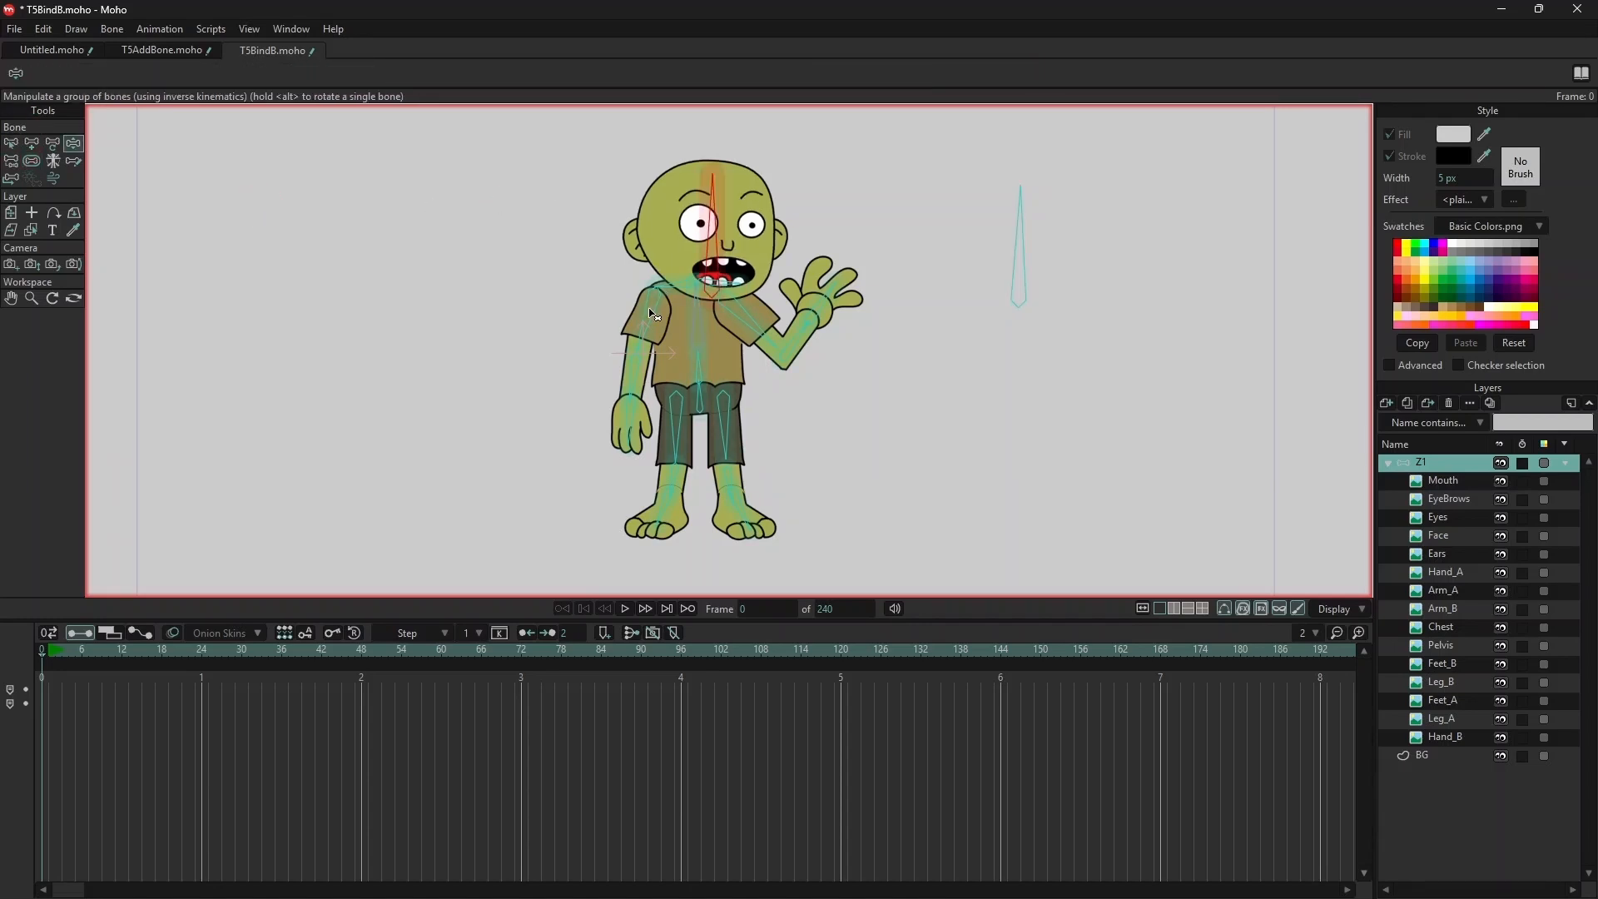
drag(652, 314, 635, 435)
click(764, 333)
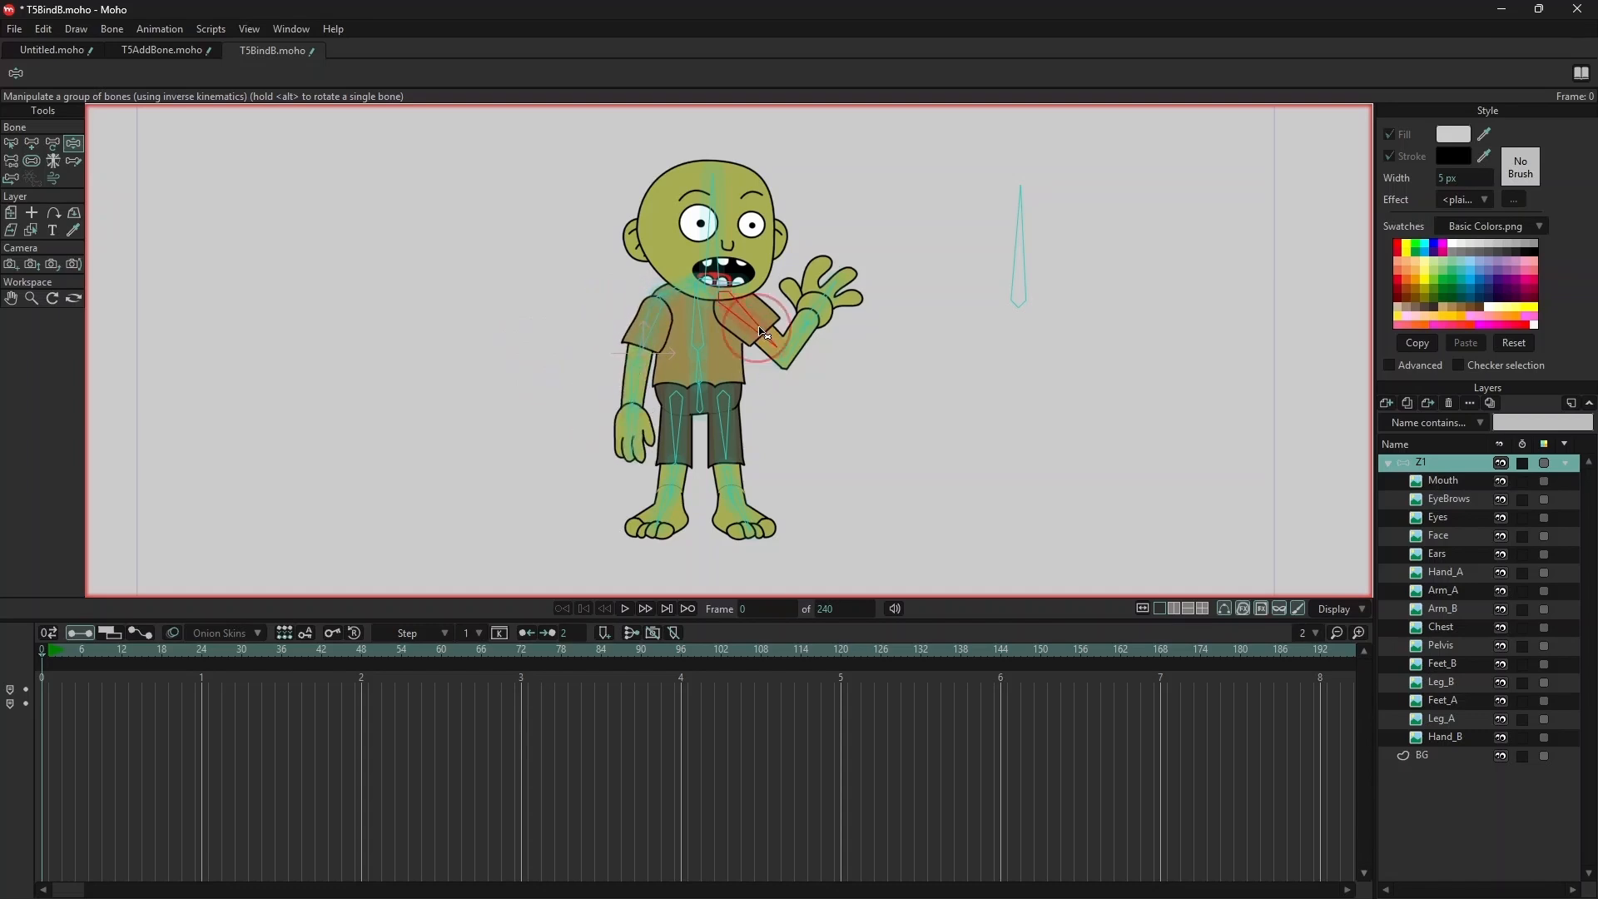
drag(763, 333, 839, 371)
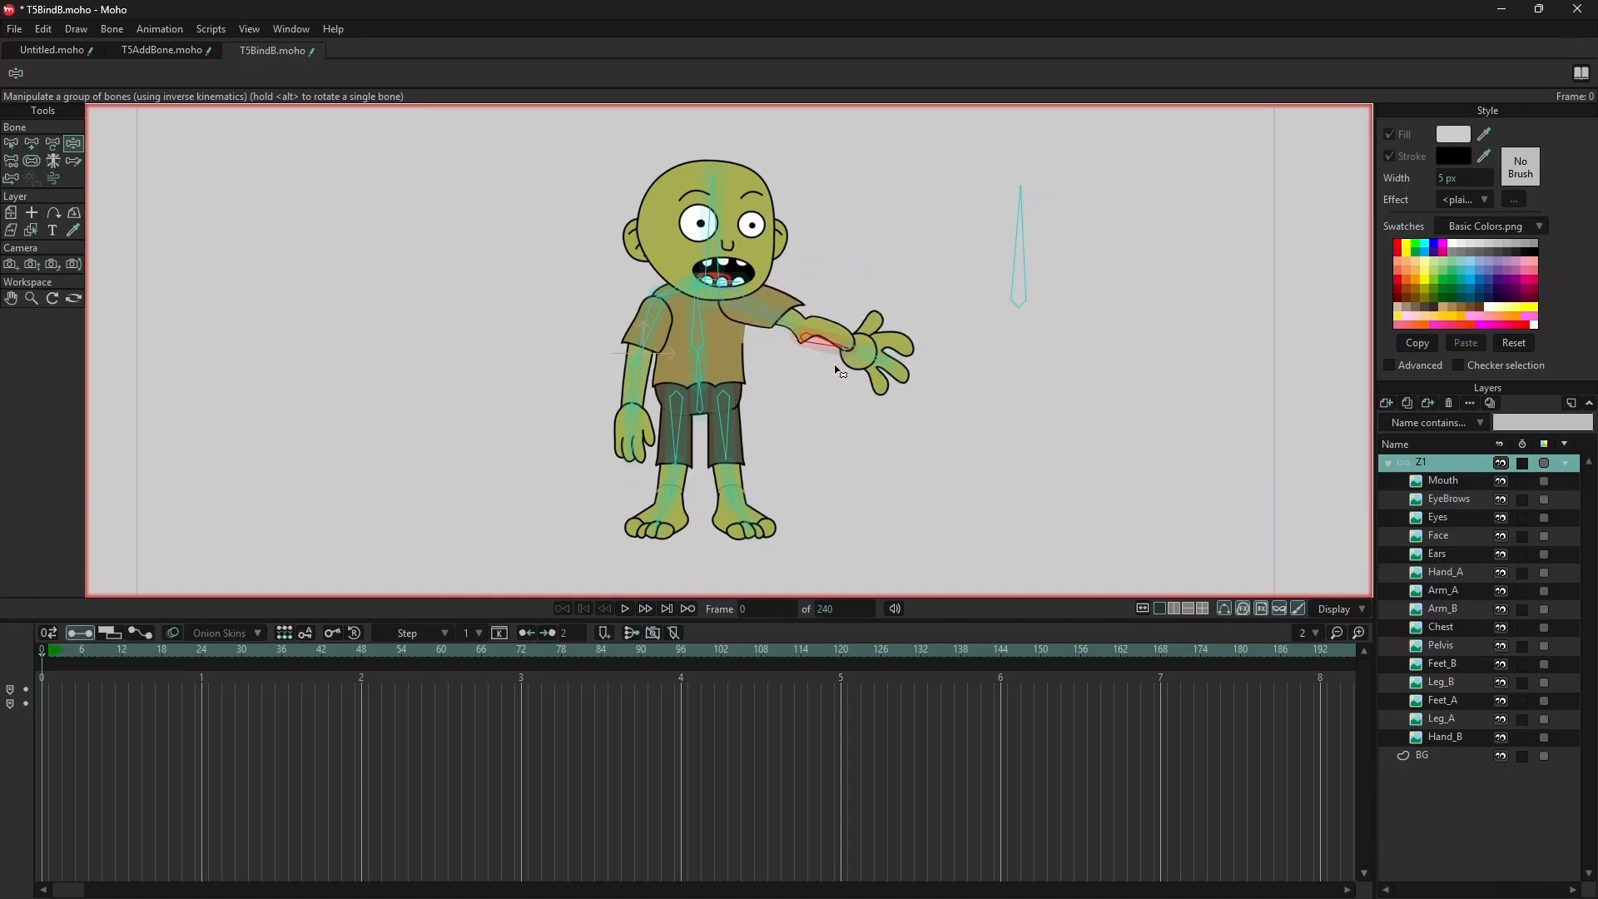
drag(838, 371, 805, 327)
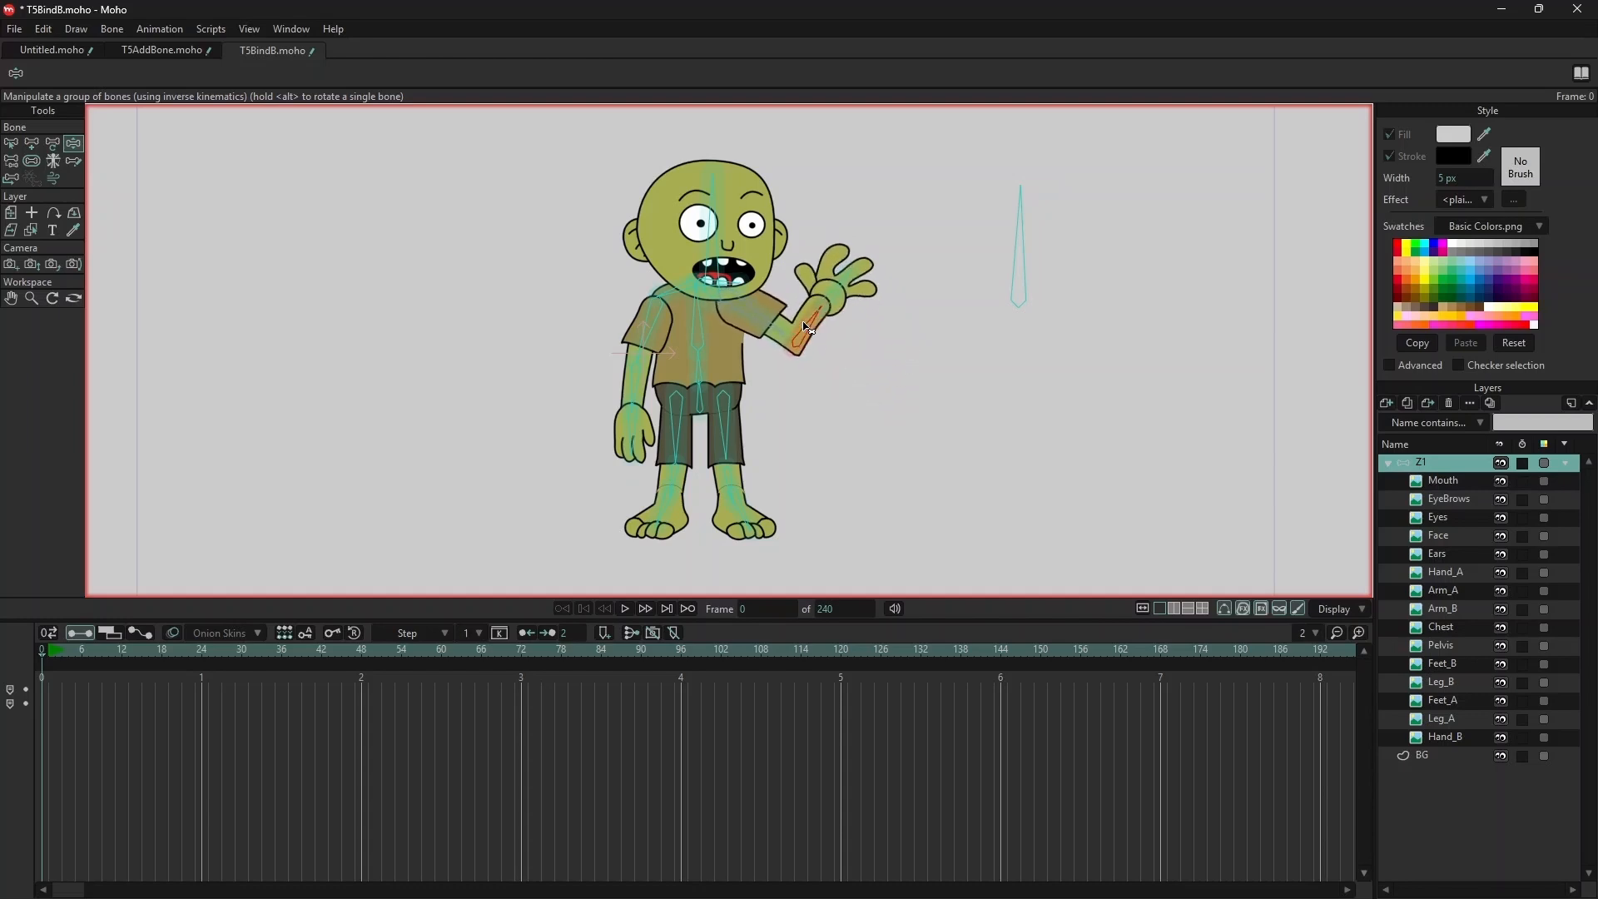
click(830, 398)
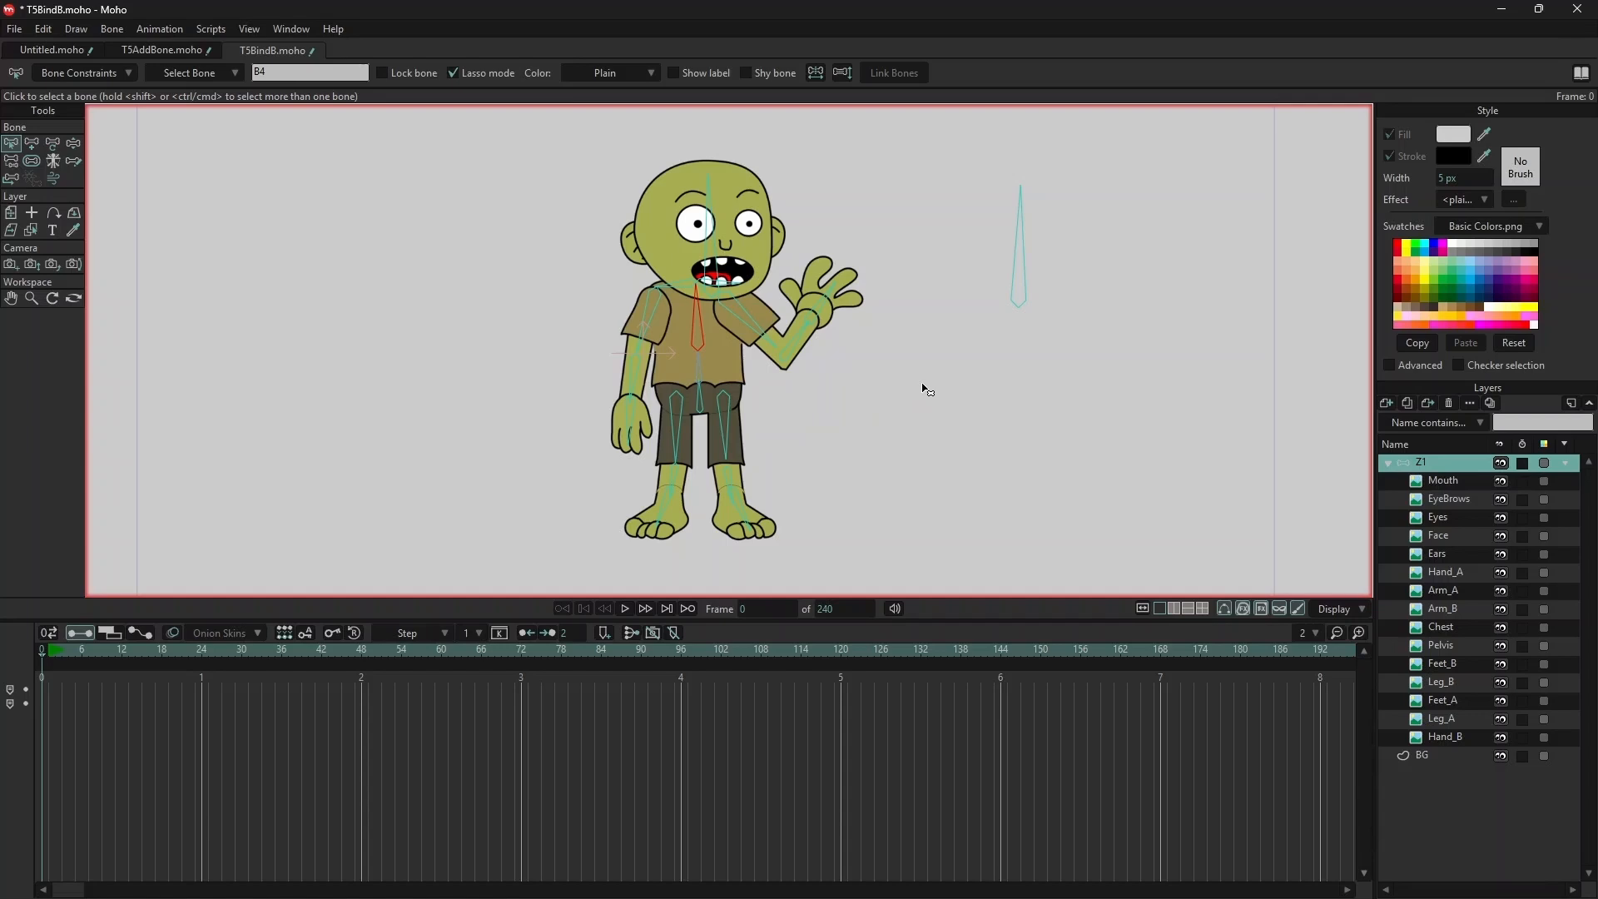
- Mark all bones as shy and hide every layer inside Z1 except Arm_B
mouse_move(1107, 397)
mouse_down()
mouse_move(1008, 145)
mouse_move(534, 315)
mouse_move(791, 585)
mouse_move(1114, 318)
mouse_move(1116, 408)
mouse_up()
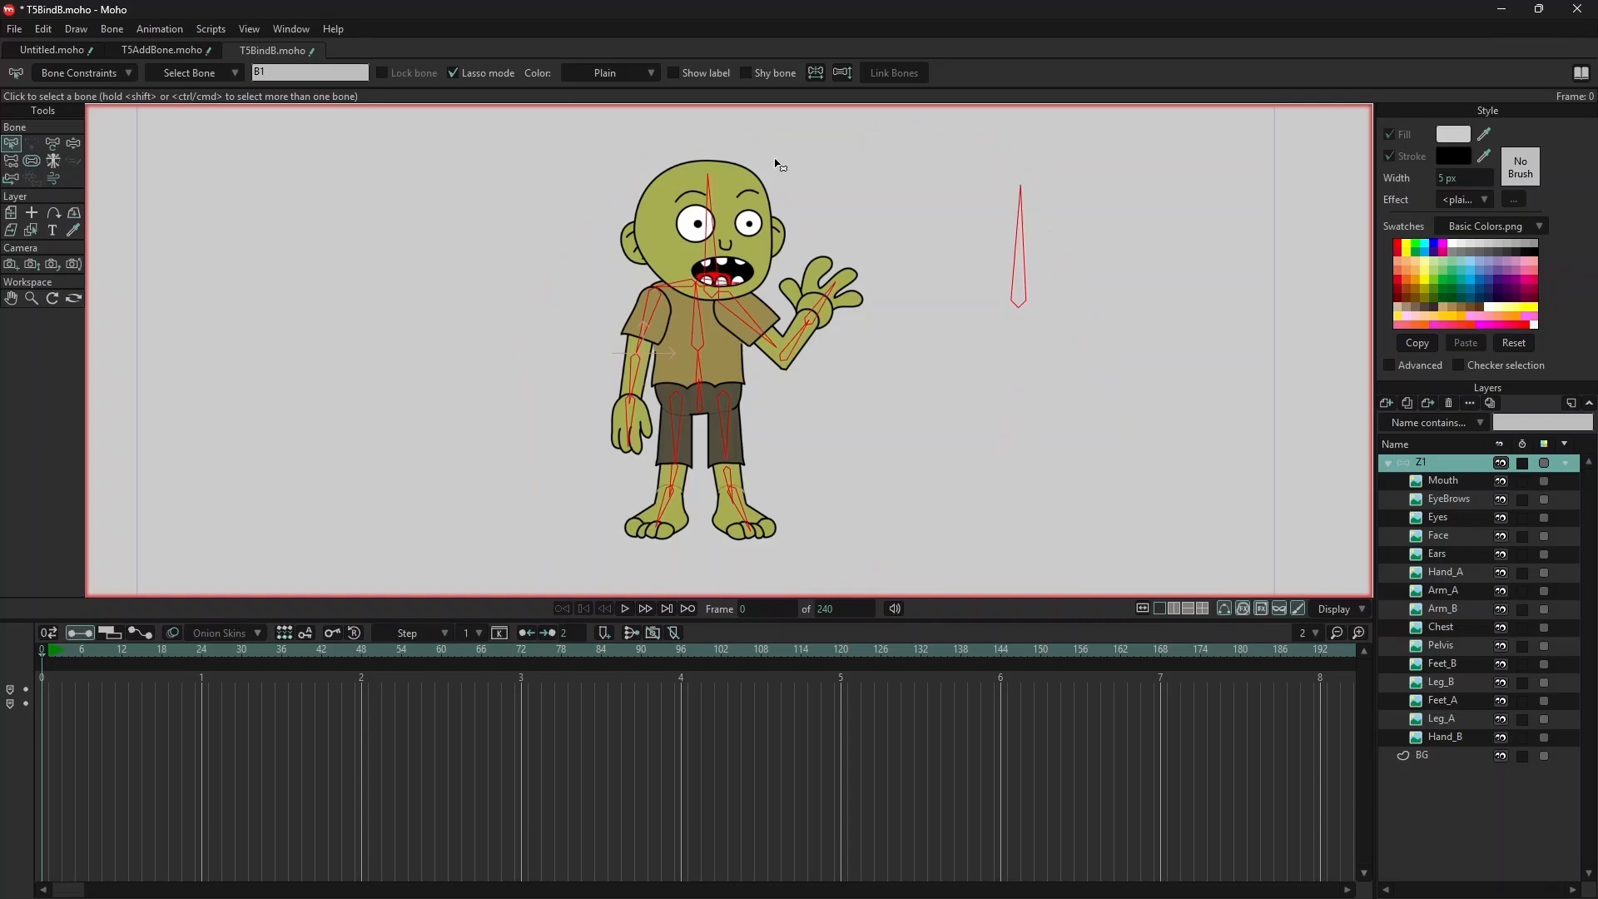
click(747, 74)
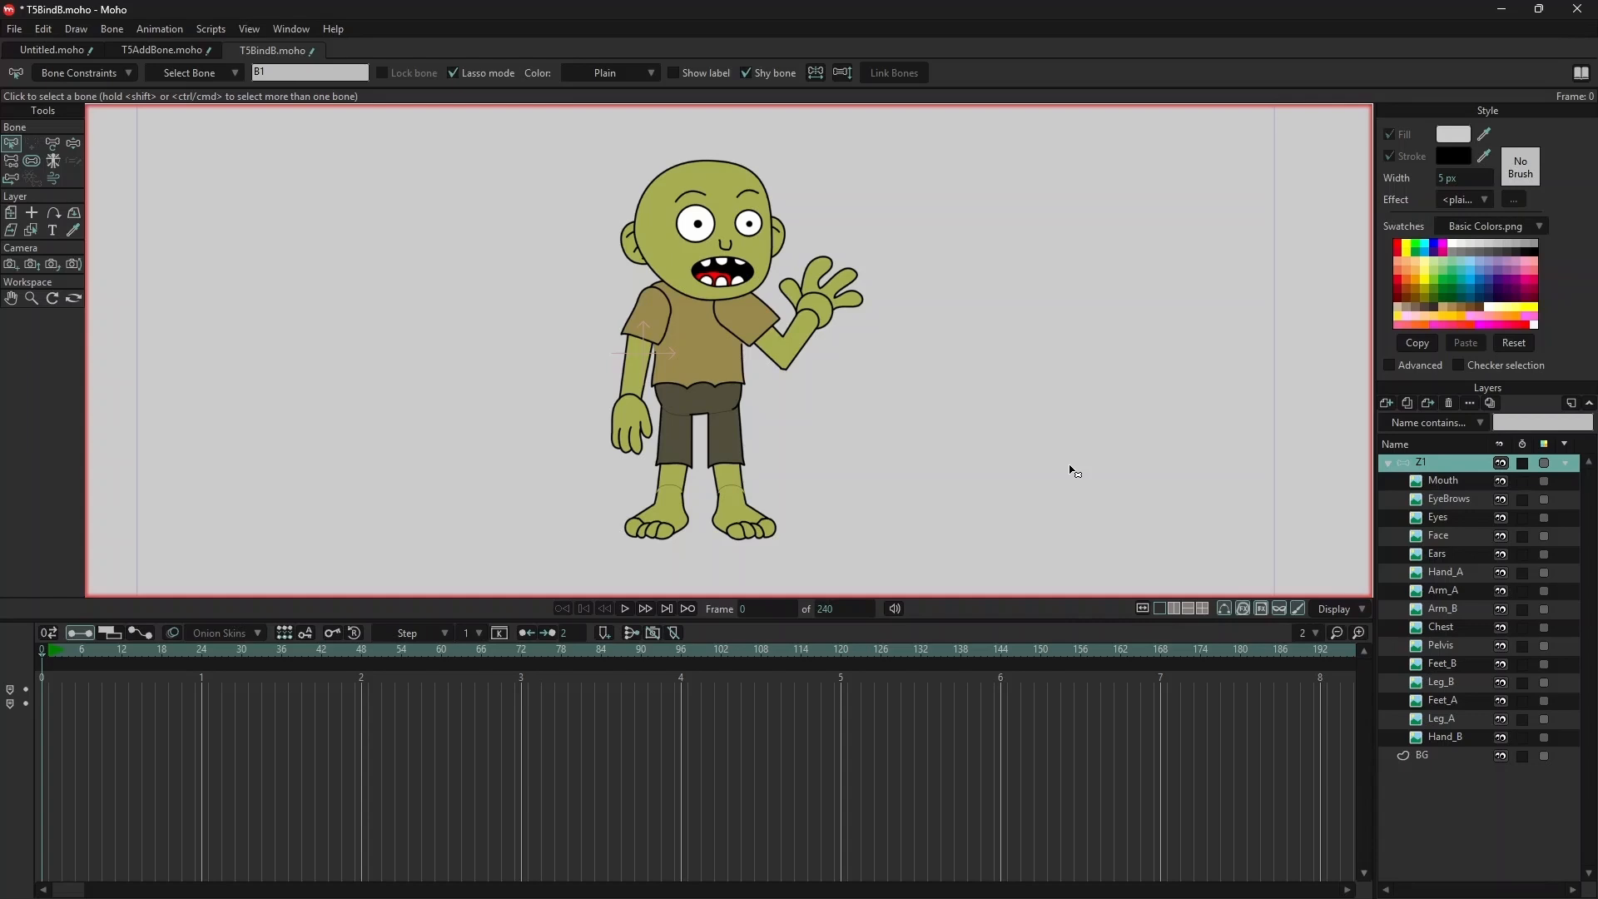
click(1501, 481)
click(1501, 499)
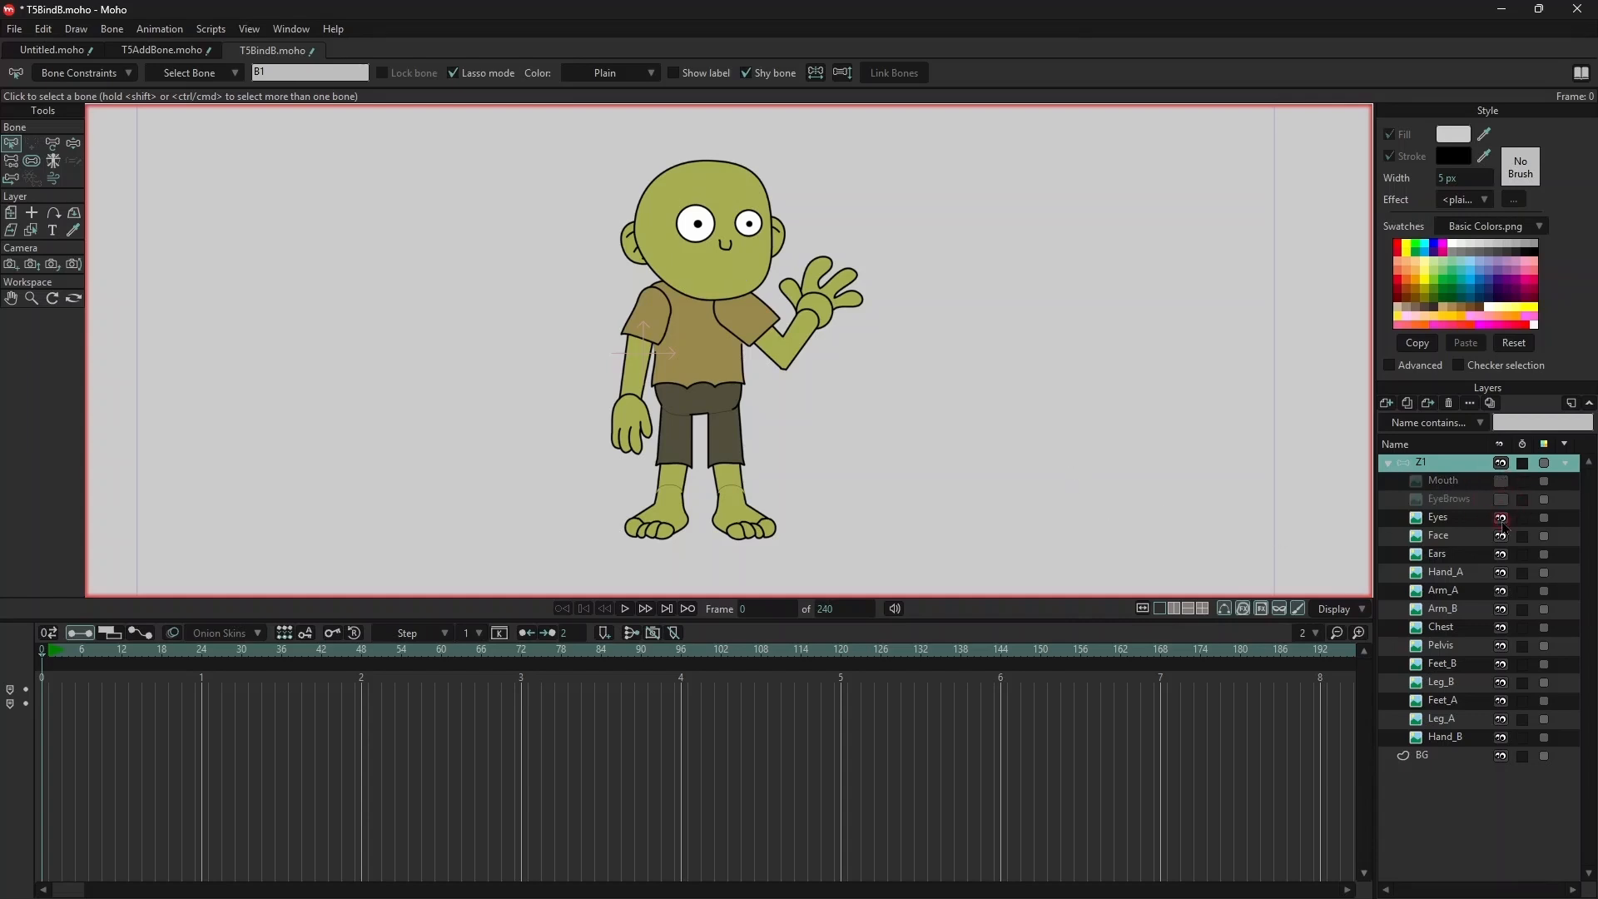
click(1501, 518)
click(1501, 536)
click(1501, 554)
click(1501, 573)
click(1501, 591)
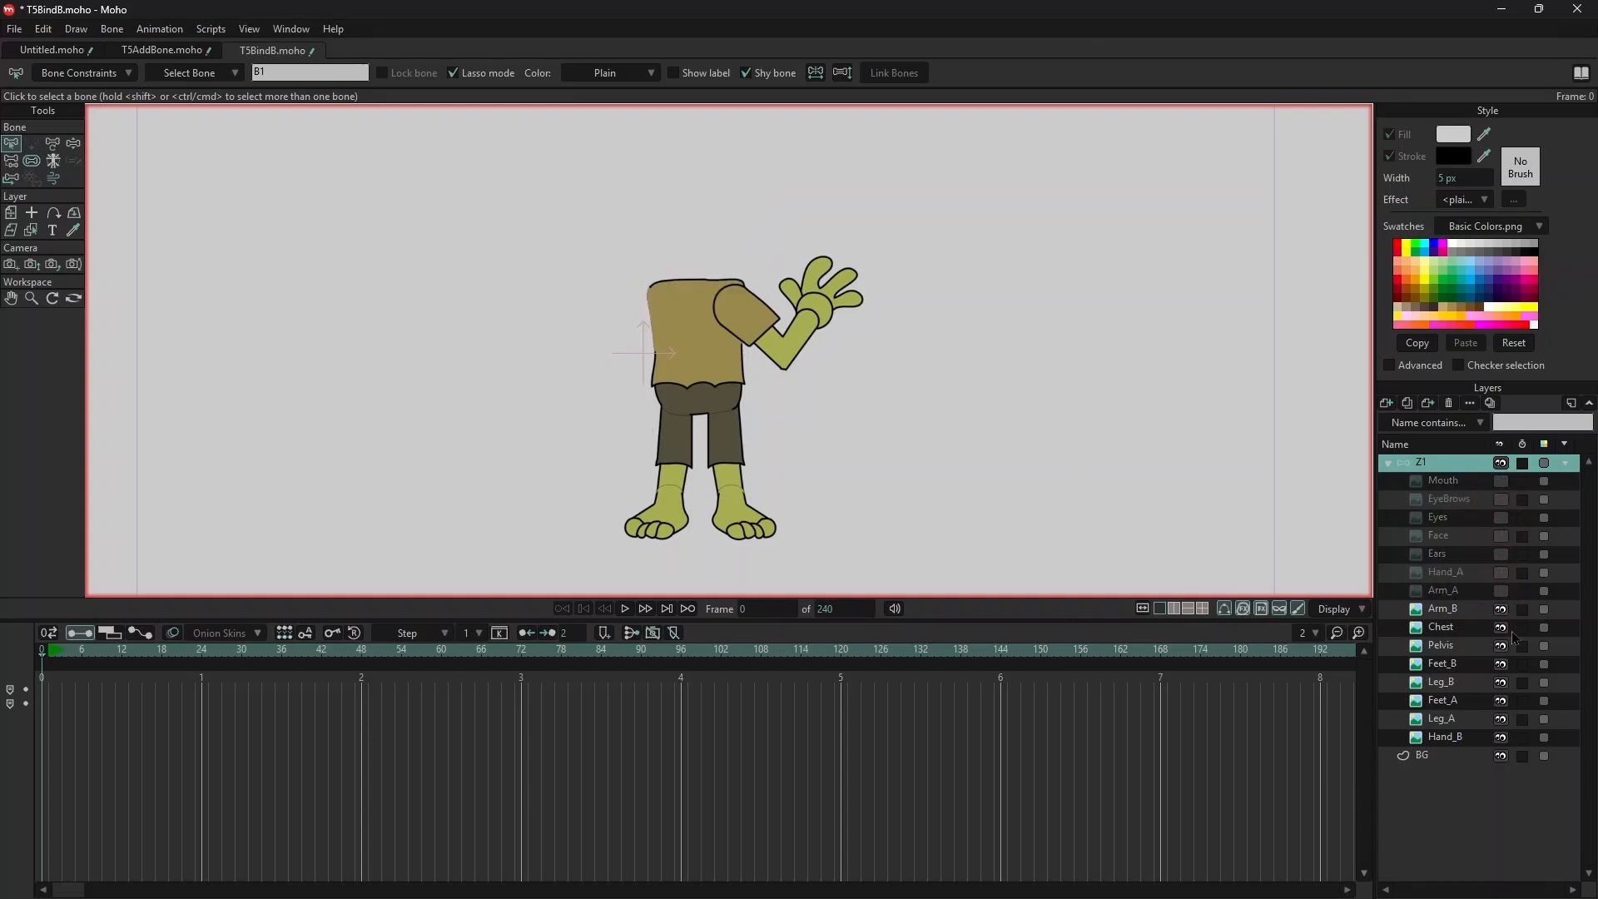
click(1501, 628)
click(1500, 646)
click(1501, 664)
click(1501, 682)
click(1501, 701)
click(1501, 719)
click(1501, 737)
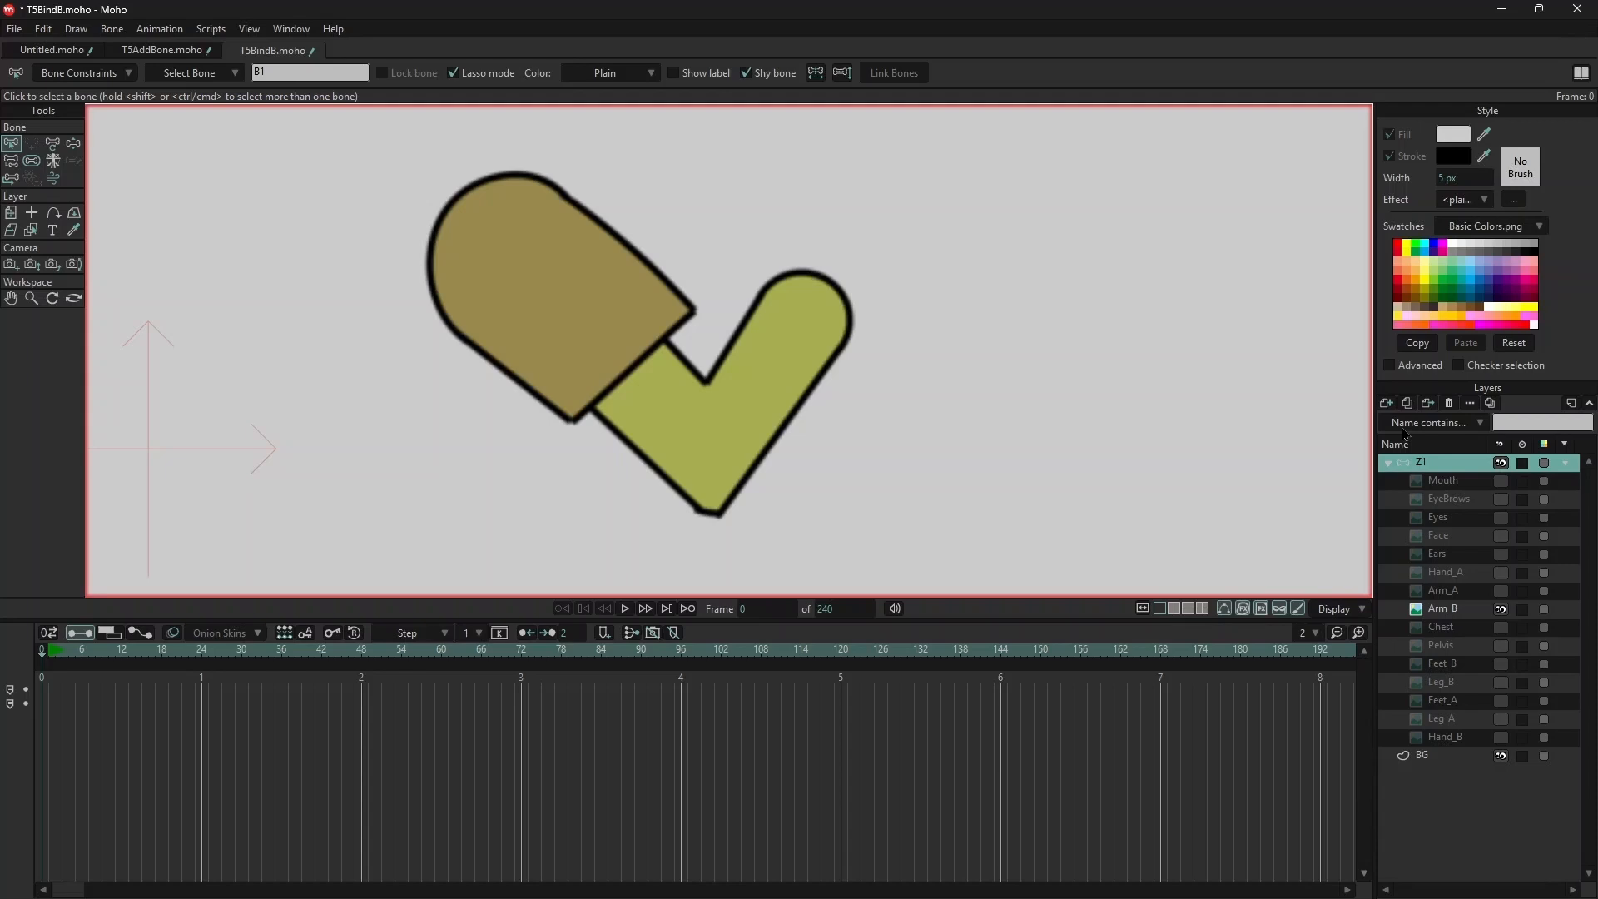
- Add a vector layer named Mesh-ArmB and place it inside the Z1 group directly above Arm_B
click(1387, 402)
click(1436, 420)
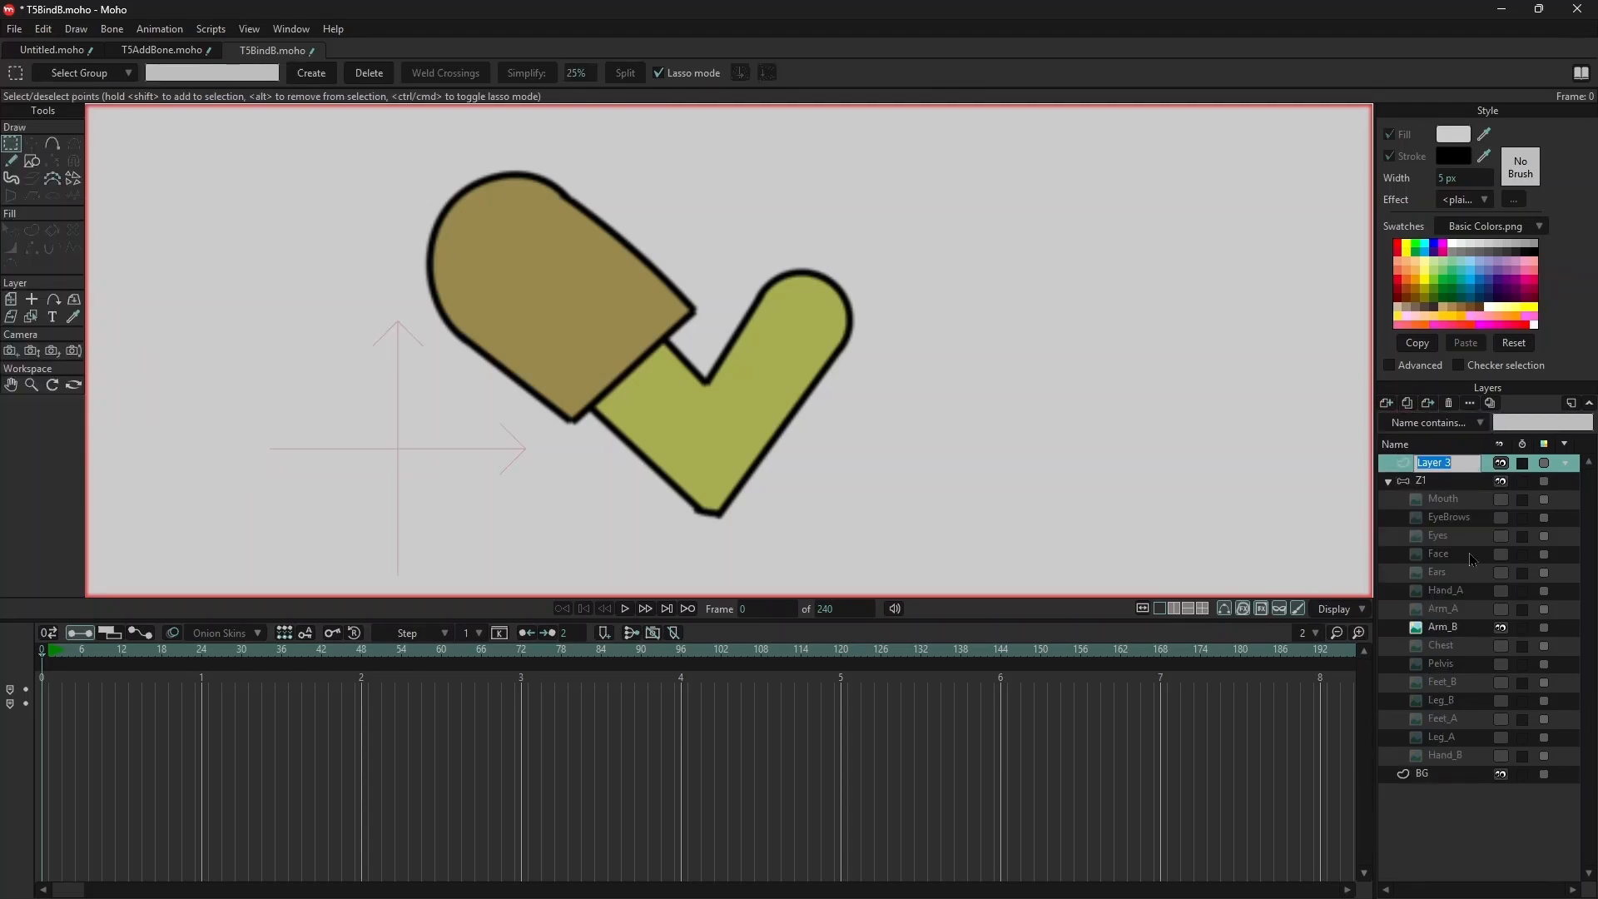
text(Mesh-ArmB)
key(Return)
drag(1452, 467, 1449, 617)
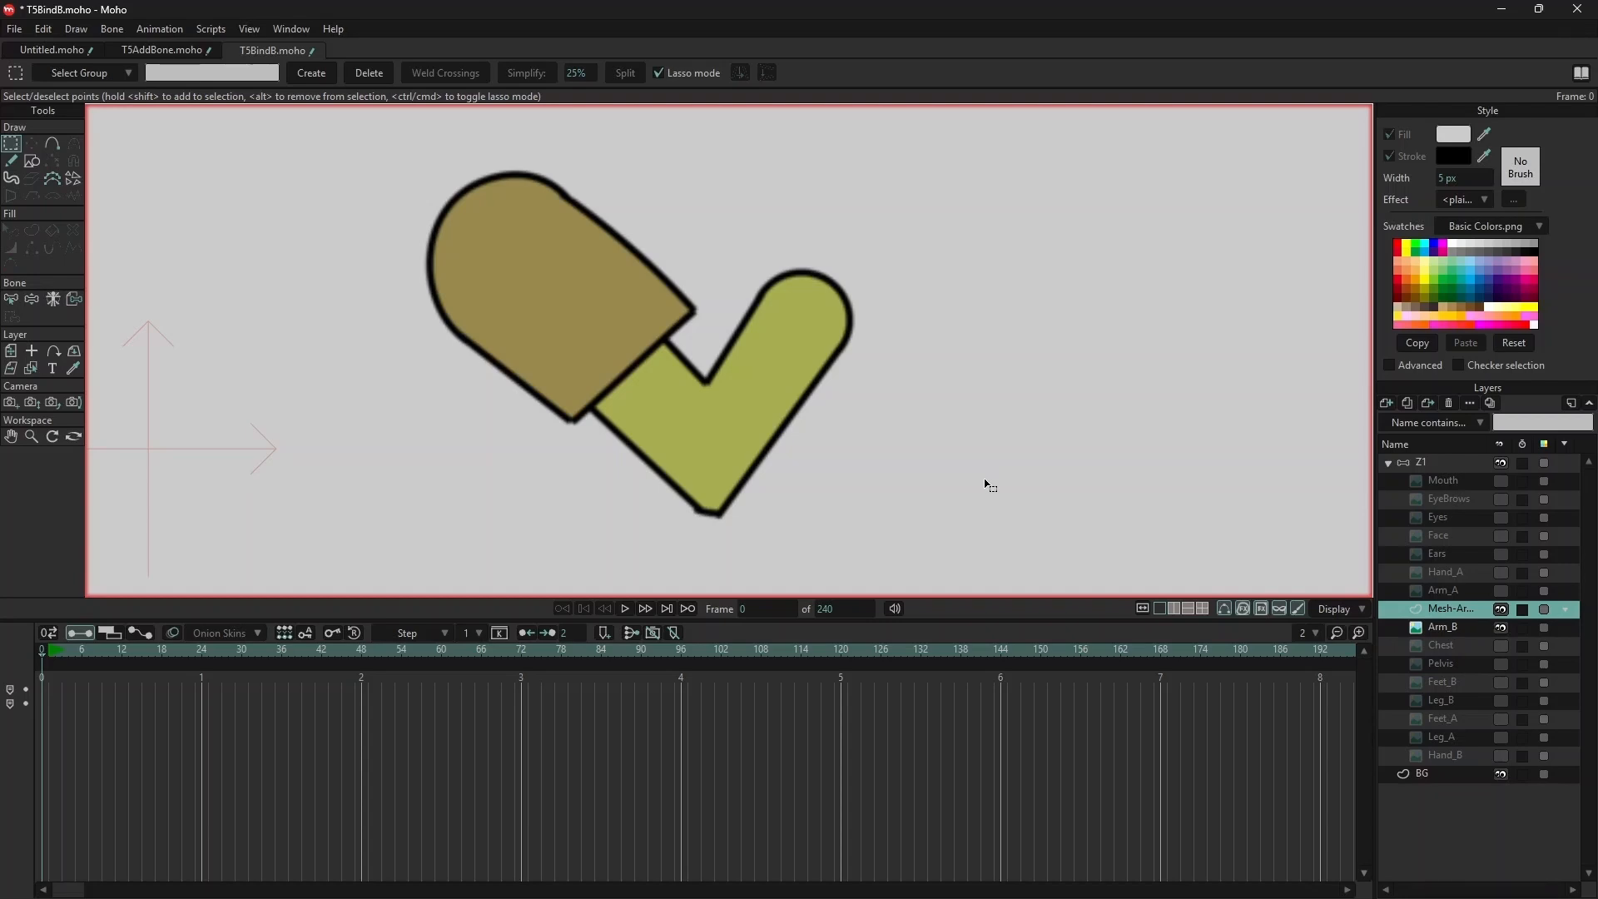
- Draw a mesh outline around the sleeve and bent forearm with Add Point, ending near its starting point below the sleeve
click(52, 144)
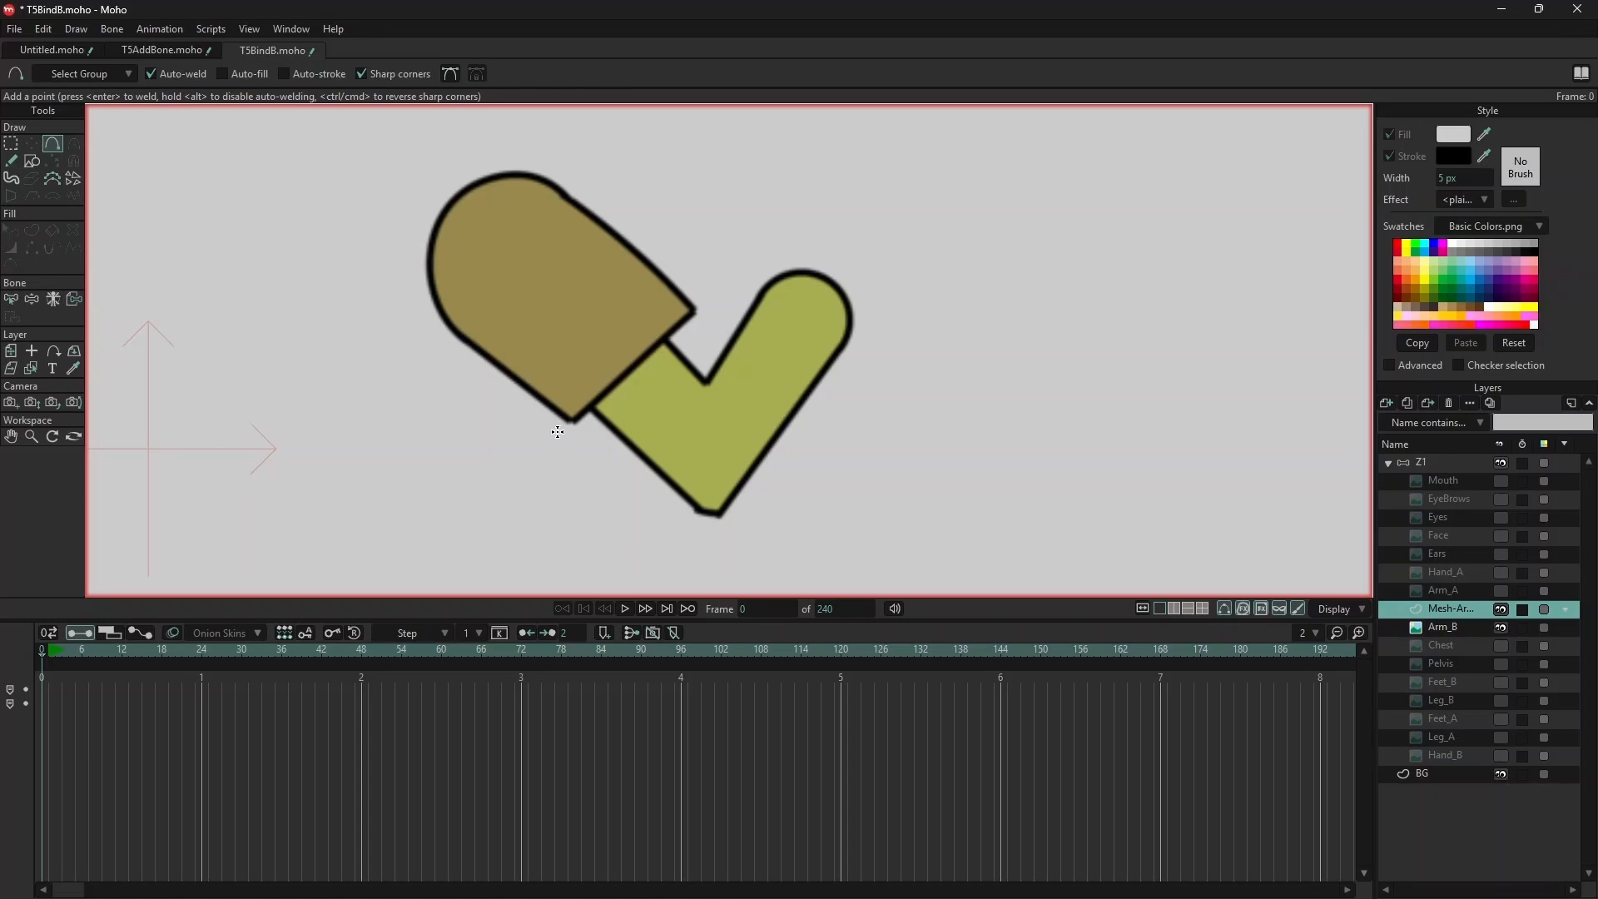
drag(557, 432, 415, 216)
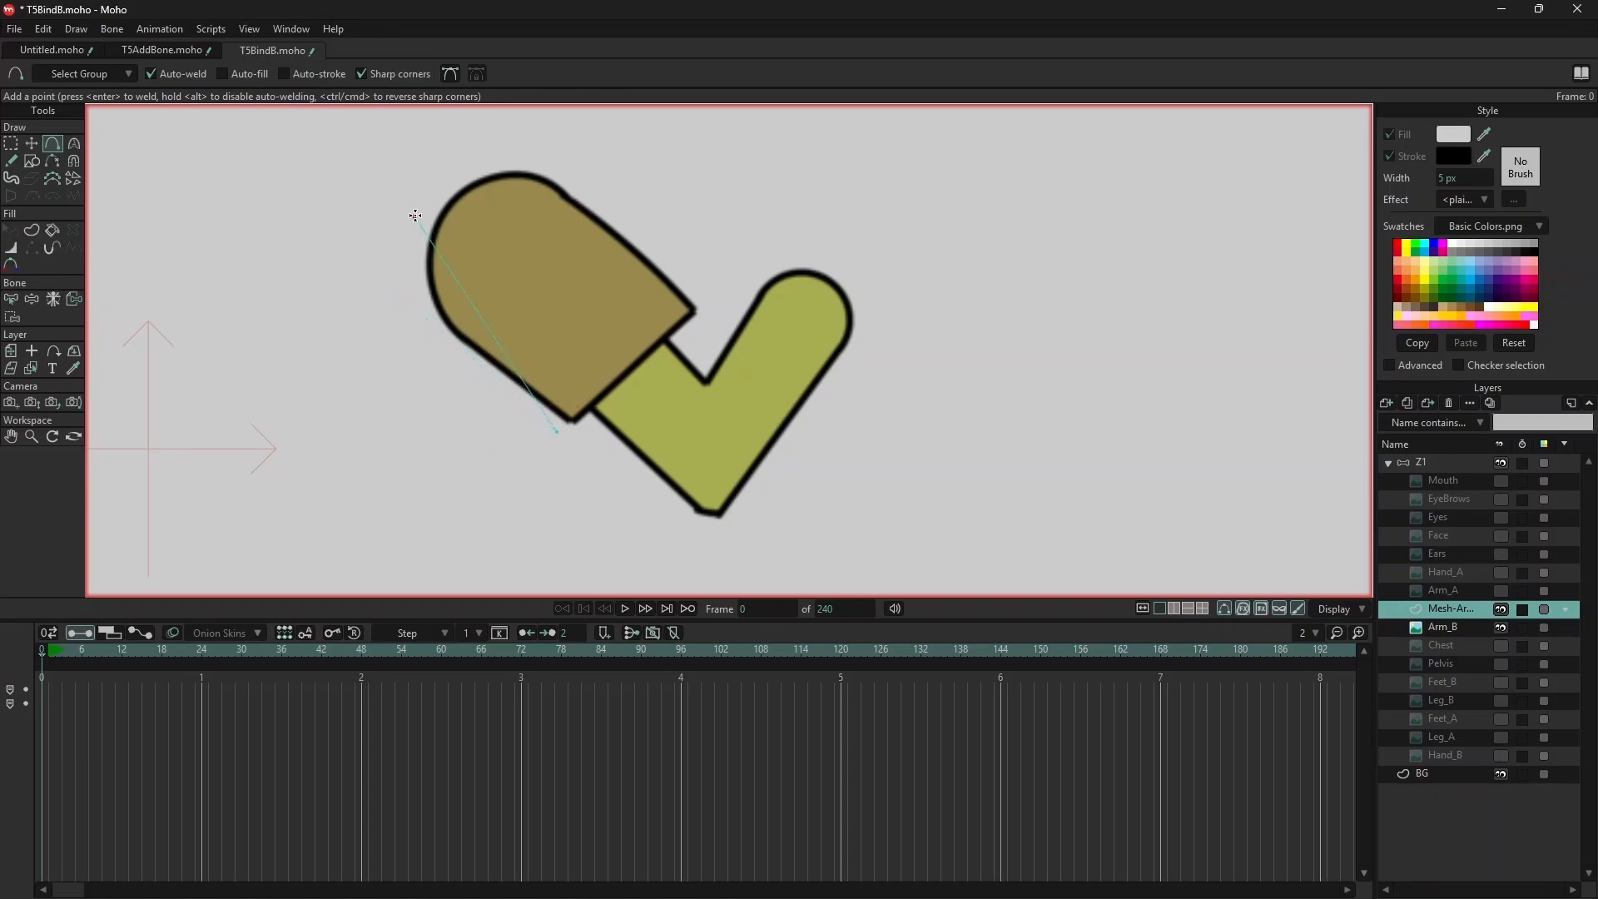
click(419, 318)
drag(422, 274, 558, 164)
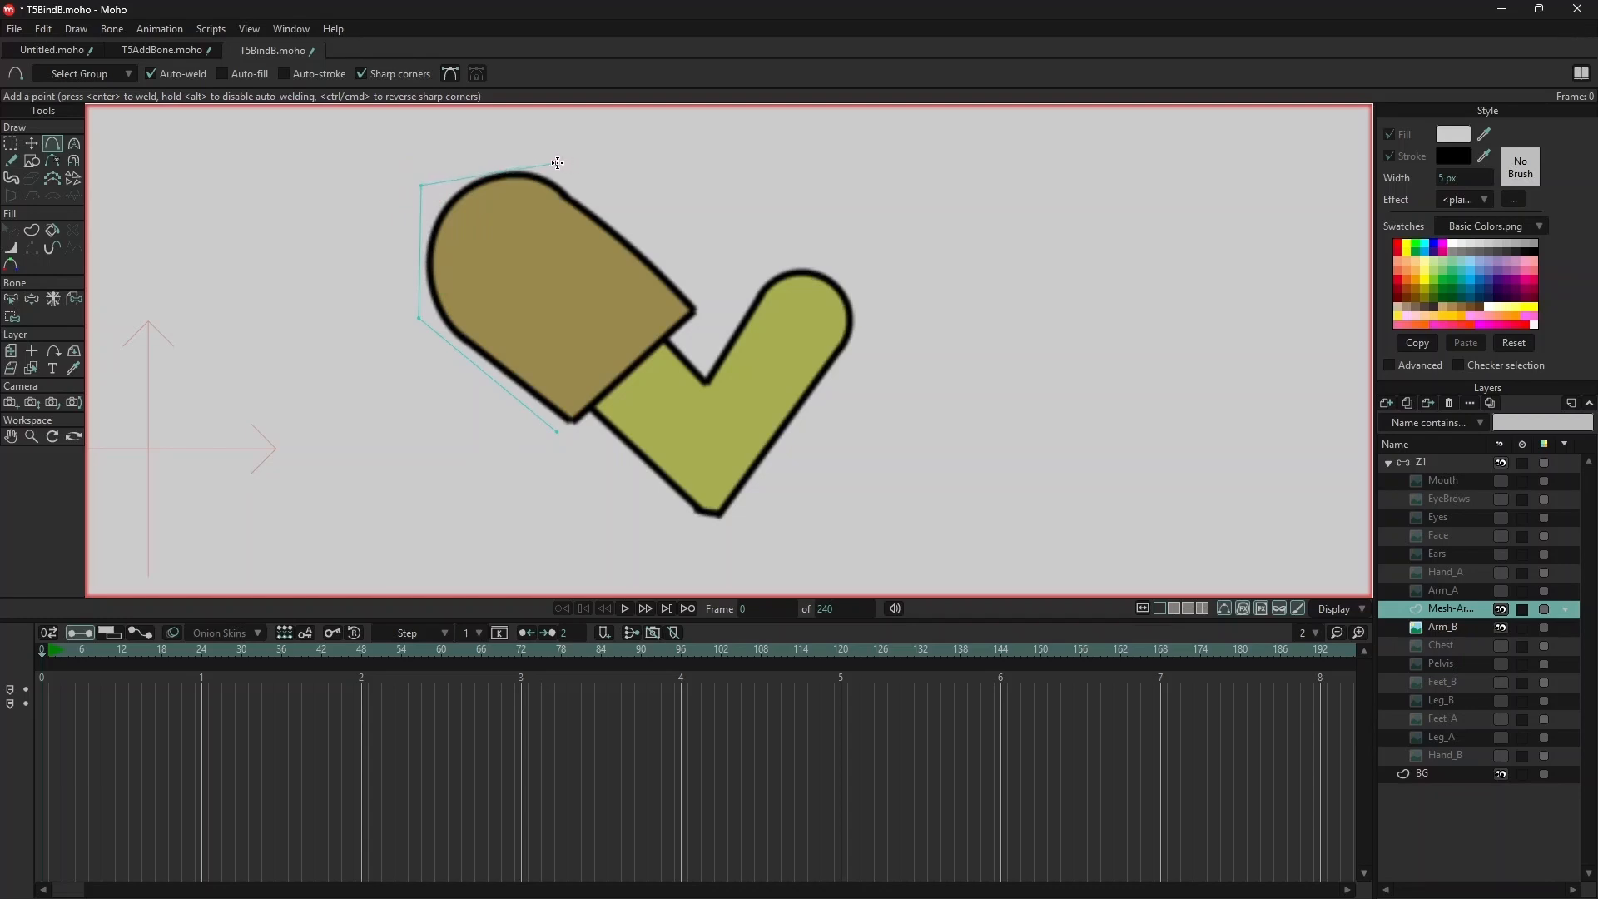
click(697, 293)
click(704, 363)
click(762, 272)
click(849, 260)
click(876, 332)
click(801, 435)
click(720, 533)
click(647, 483)
click(561, 438)
drag(564, 444, 556, 446)
- Close the arm mesh outline by welding its two open end points below the sleeve
key(Escape)
key(t)
scroll(844, 395, up, 2)
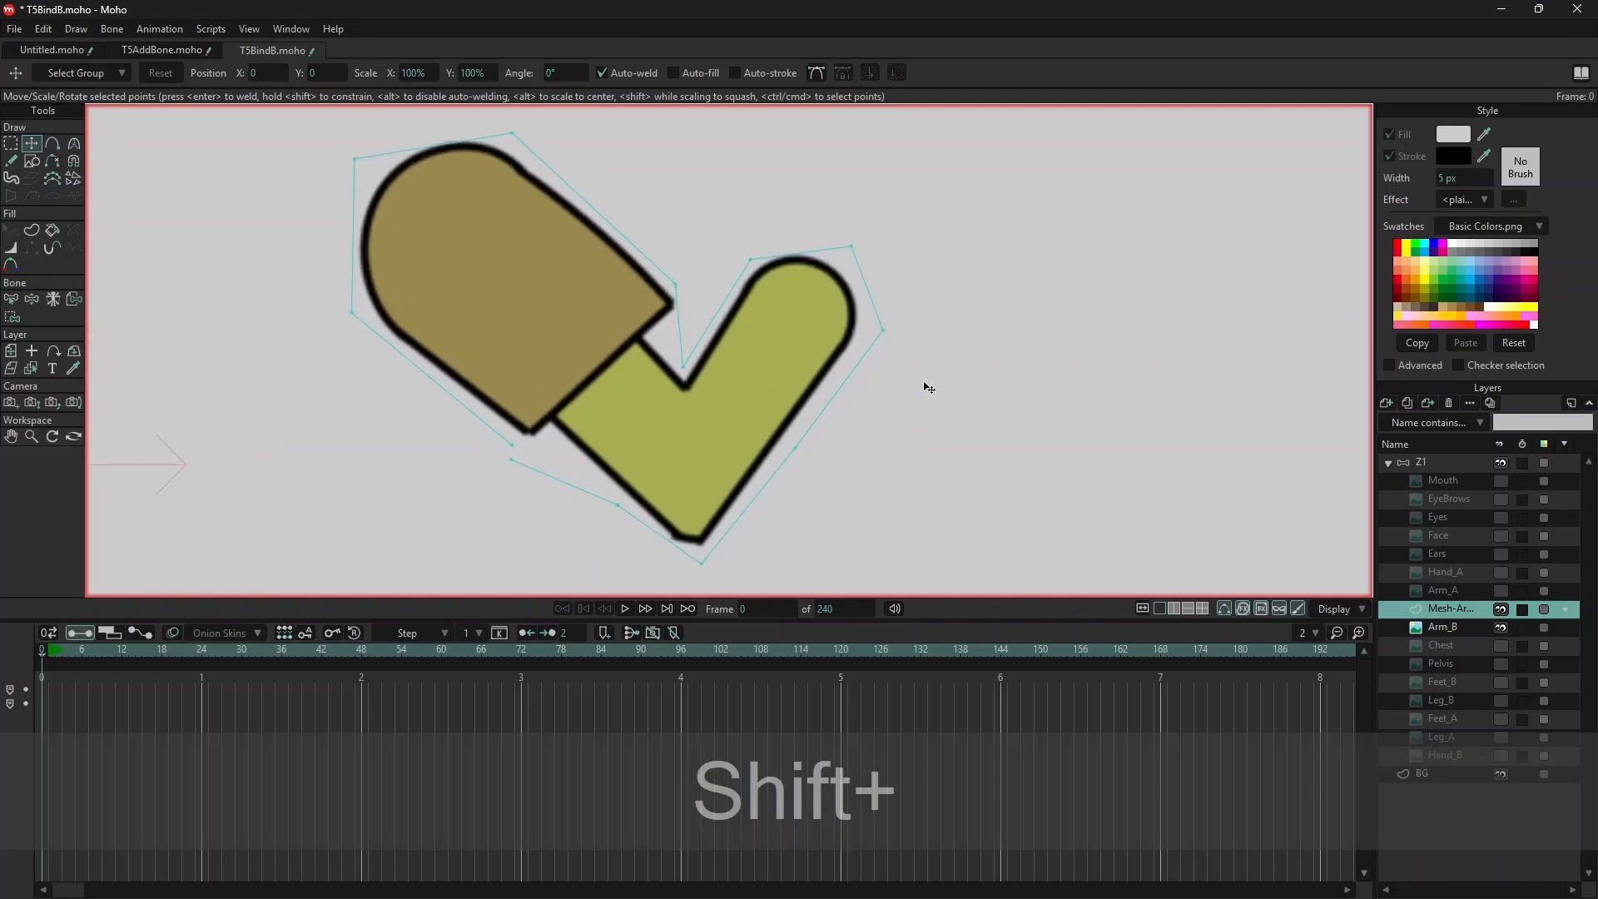
key(shift+space)
drag(895, 402, 911, 412)
drag(714, 621, 707, 731)
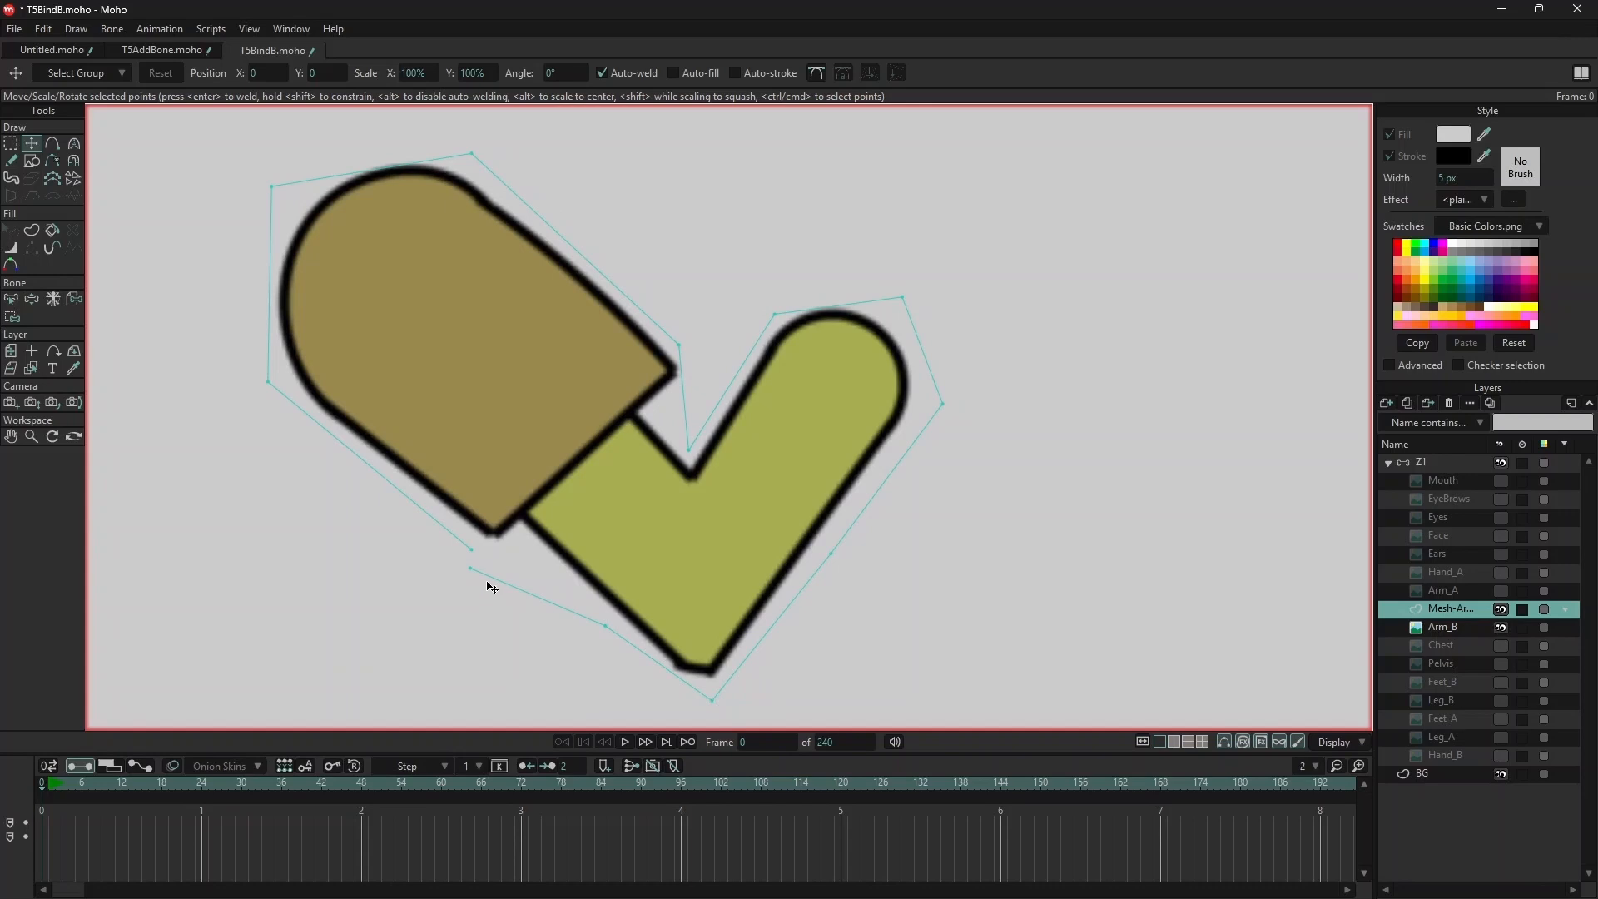
drag(471, 559, 471, 557)
- Draw a closed inner mesh outline with Add Point inside the sleeve and bent forearm, following the outer outline
key(a)
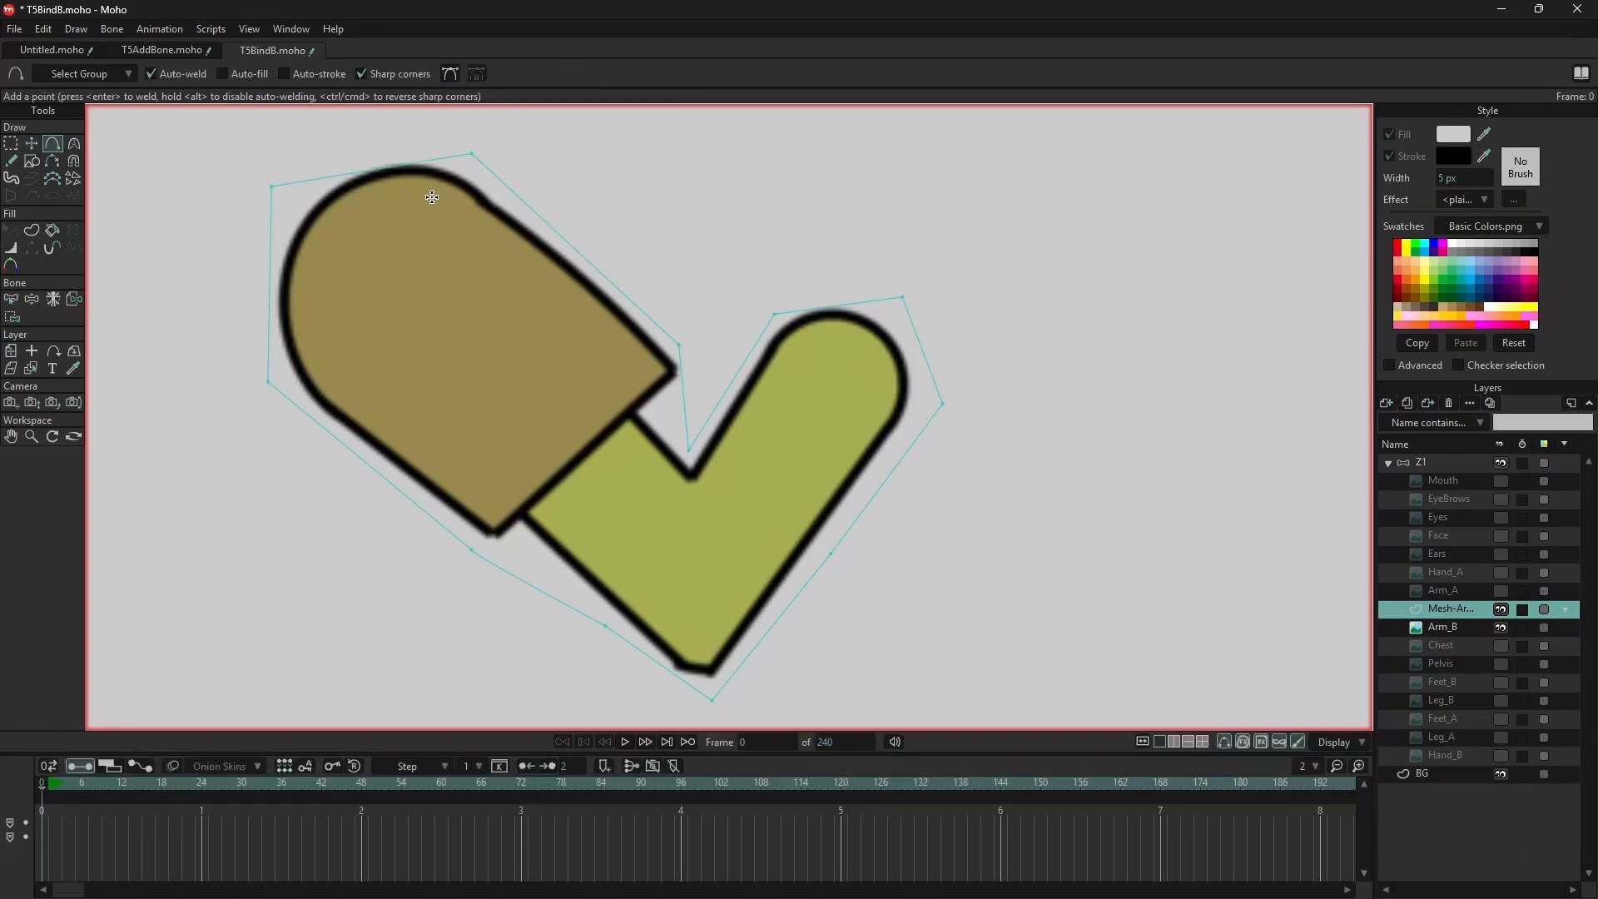
drag(432, 197, 643, 372)
click(614, 426)
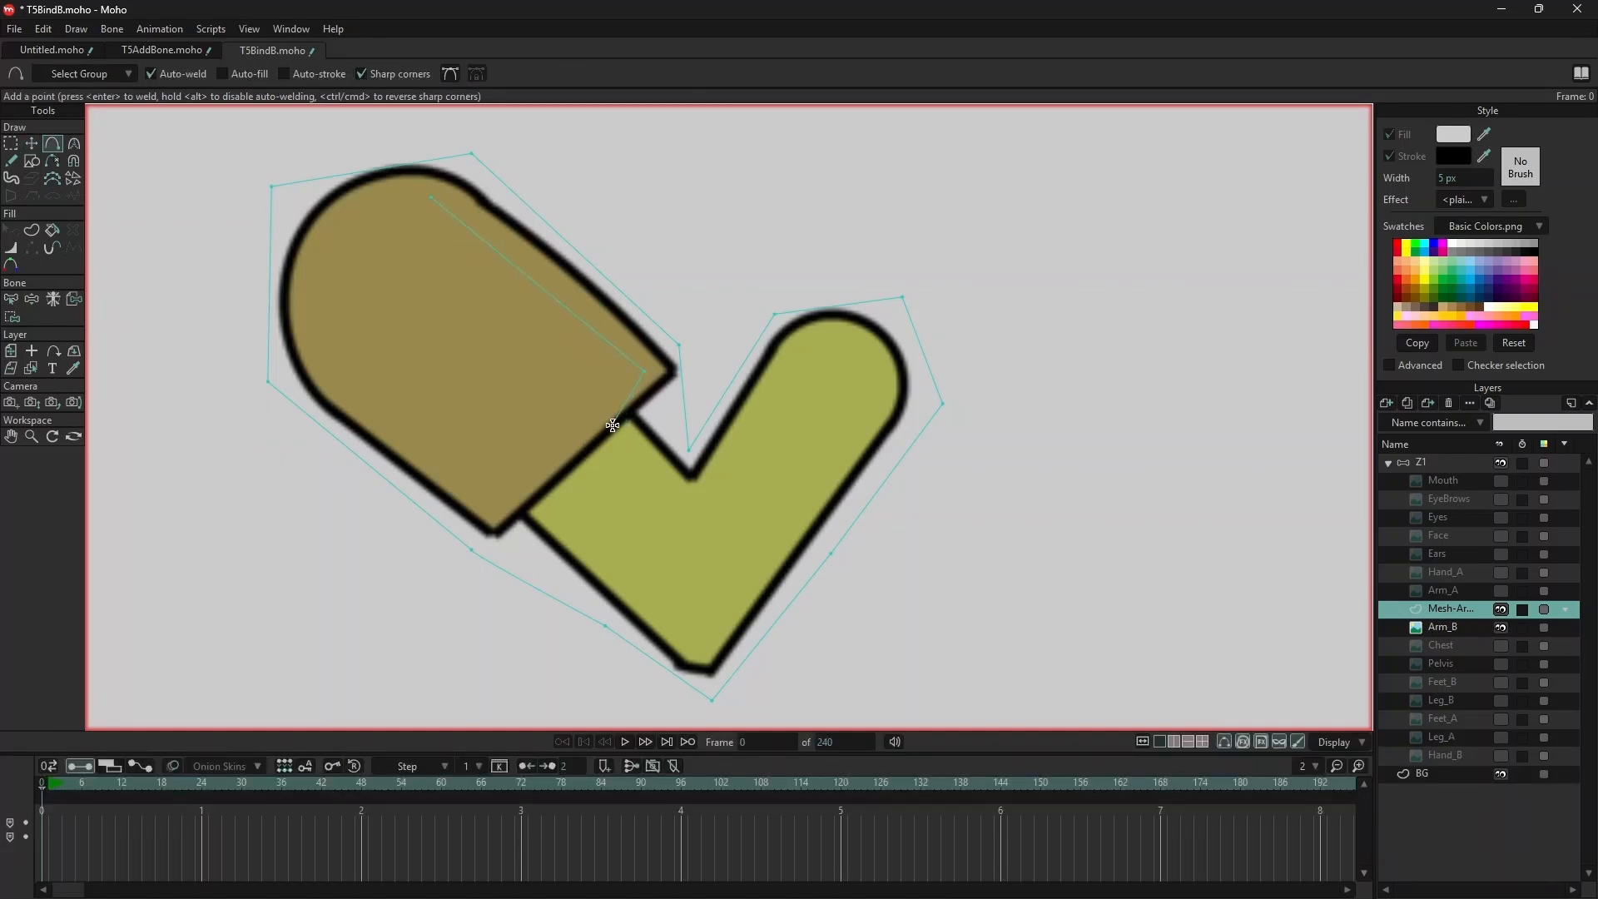
click(687, 502)
click(796, 350)
click(867, 337)
click(874, 406)
click(794, 532)
click(690, 628)
click(646, 598)
click(523, 506)
click(314, 358)
click(311, 219)
click(406, 210)
key(ctrl+z)
key(Return)
- Connect the corner points of the inner mesh outline to the matching points of the outer outline around the sleeve and forearm
drag(312, 218, 276, 192)
drag(314, 360, 269, 382)
drag(442, 199, 471, 154)
drag(646, 372, 677, 343)
drag(525, 505, 472, 549)
drag(606, 626, 645, 600)
drag(712, 699, 705, 644)
drag(830, 554, 794, 532)
drag(688, 500, 688, 450)
drag(796, 353, 775, 315)
drag(867, 336, 902, 298)
drag(873, 406, 942, 403)
- Add elbow edges from the sleeve's inner corner to the outer notch point and from the lower inner point to the inner elbow point
drag(645, 370, 685, 455)
drag(645, 599, 687, 500)
drag(976, 575, 963, 564)
mouse_move(787, 545)
mouse_down()
mouse_move(877, 532)
mouse_move(794, 560)
mouse_up()
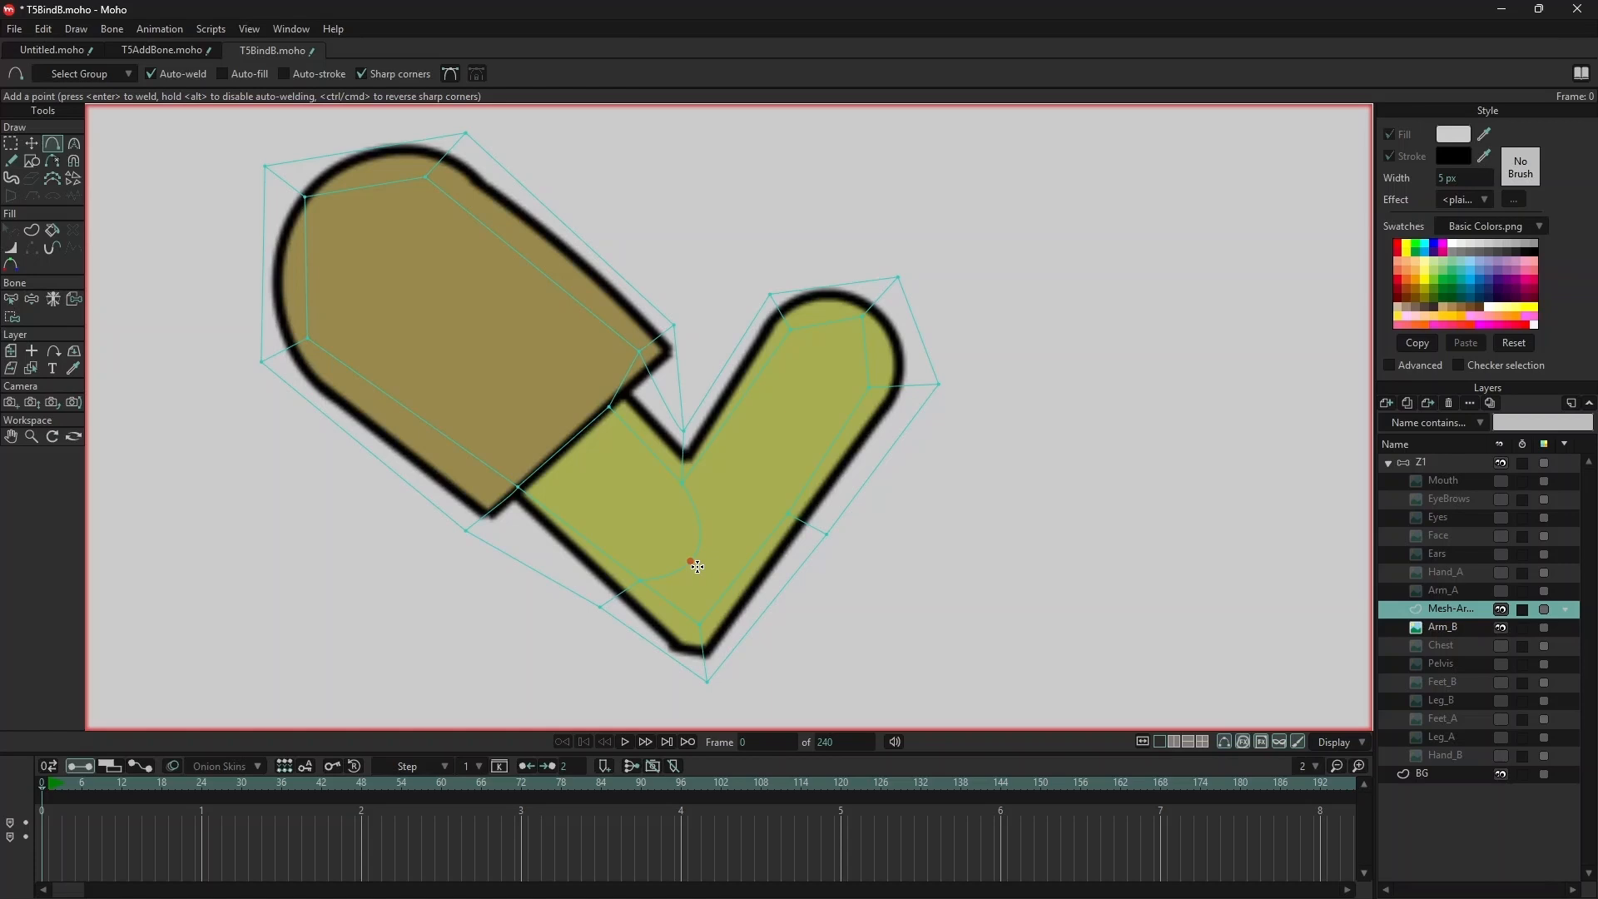
- Divide the mesh with edges across the elbow, the sleeve's rounded end, the middle of the sleeve and the forearm
key(ctrl+a)
key(ctrl+z)
key(ctrl+p)
key(ctrl+d)
drag(790, 518, 682, 482)
drag(308, 338, 424, 177)
drag(713, 384, 859, 490)
drag(575, 237, 354, 438)
key(ctrl+a)
key(ctrl+p)
key(Escape)
- Try filling a mesh cell at the sleeve's rounded end with the Paint Bucket, using fill with stroke and fill only
click(55, 236)
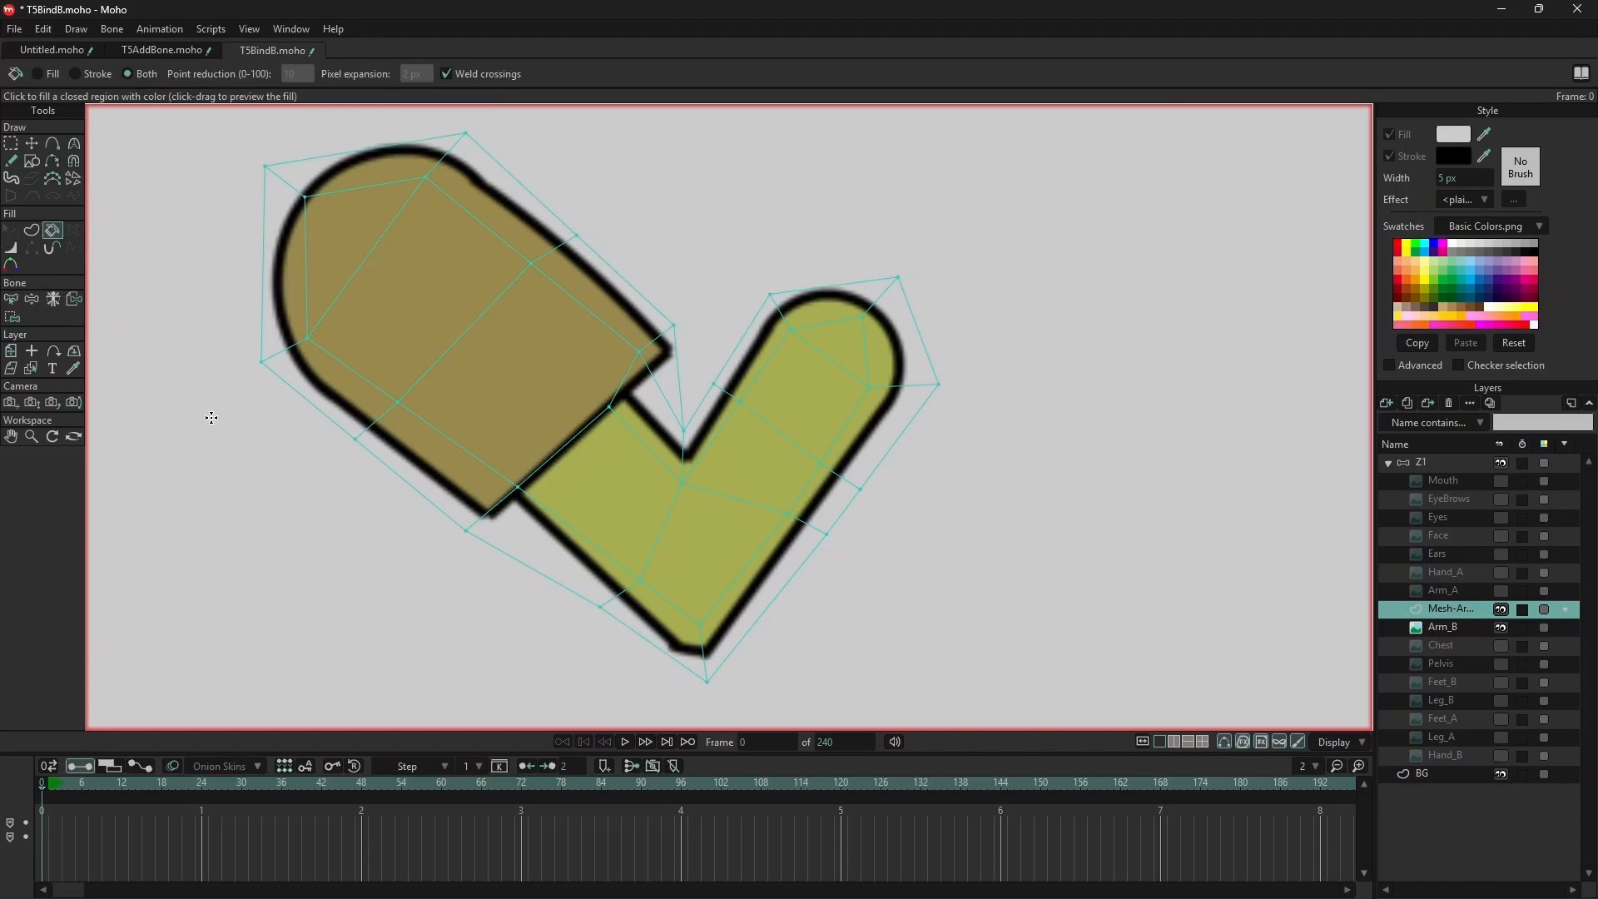
click(283, 282)
key(ctrl+z)
click(37, 73)
click(290, 292)
key(ctrl+z)
click(197, 384)
- Run the Fill Quad Mesh script on the arm mesh
click(212, 35)
mouse_move(308, 106)
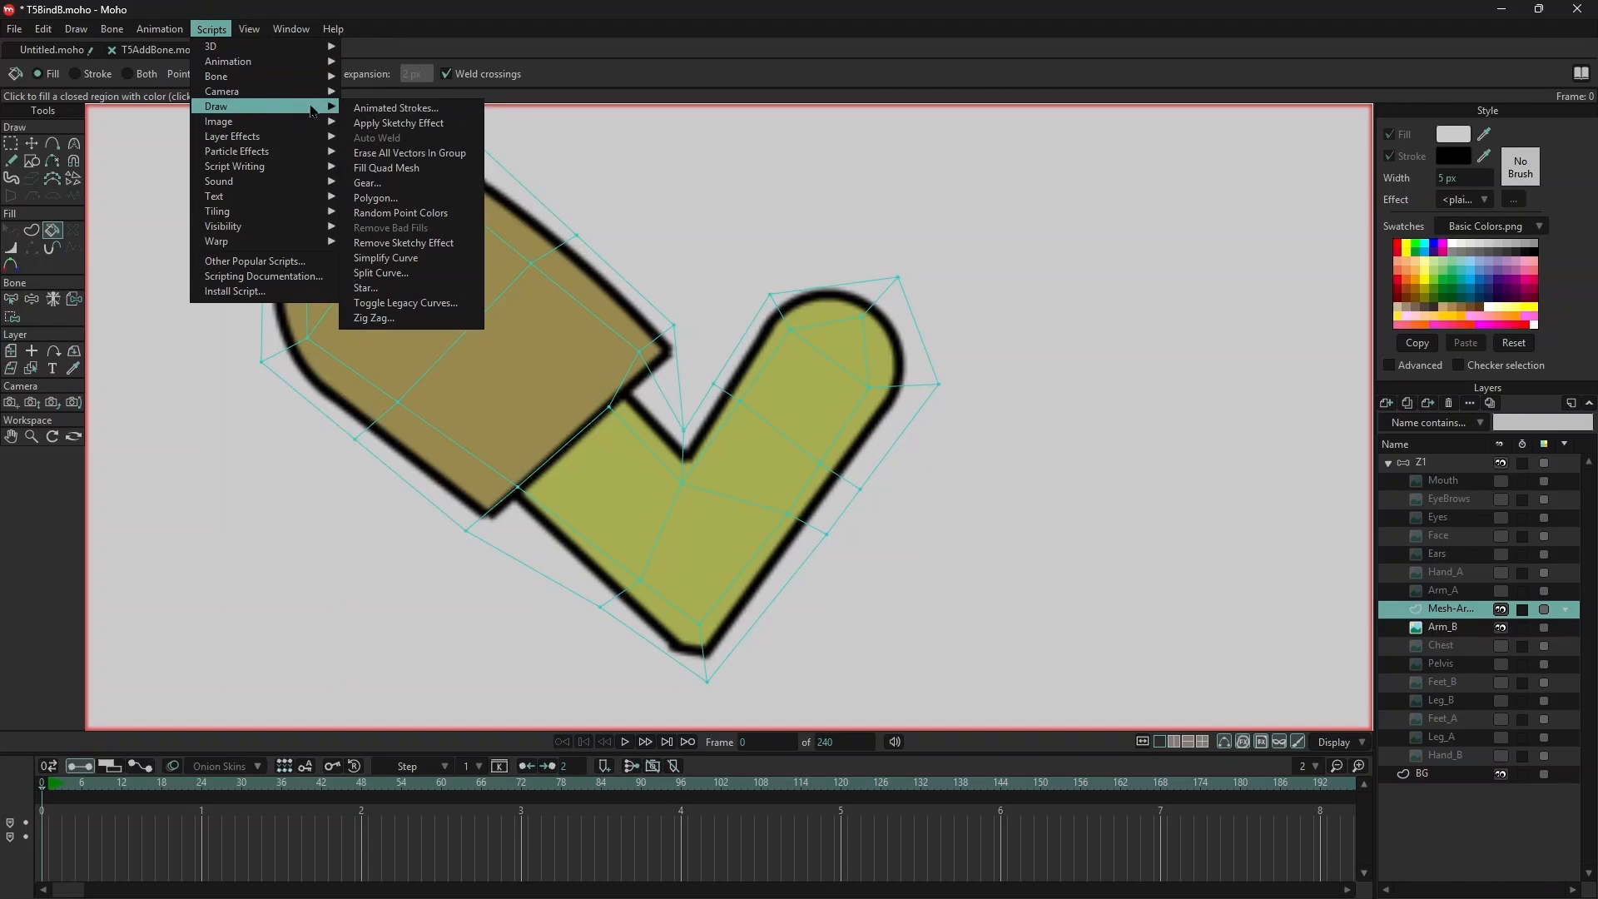
click(419, 170)
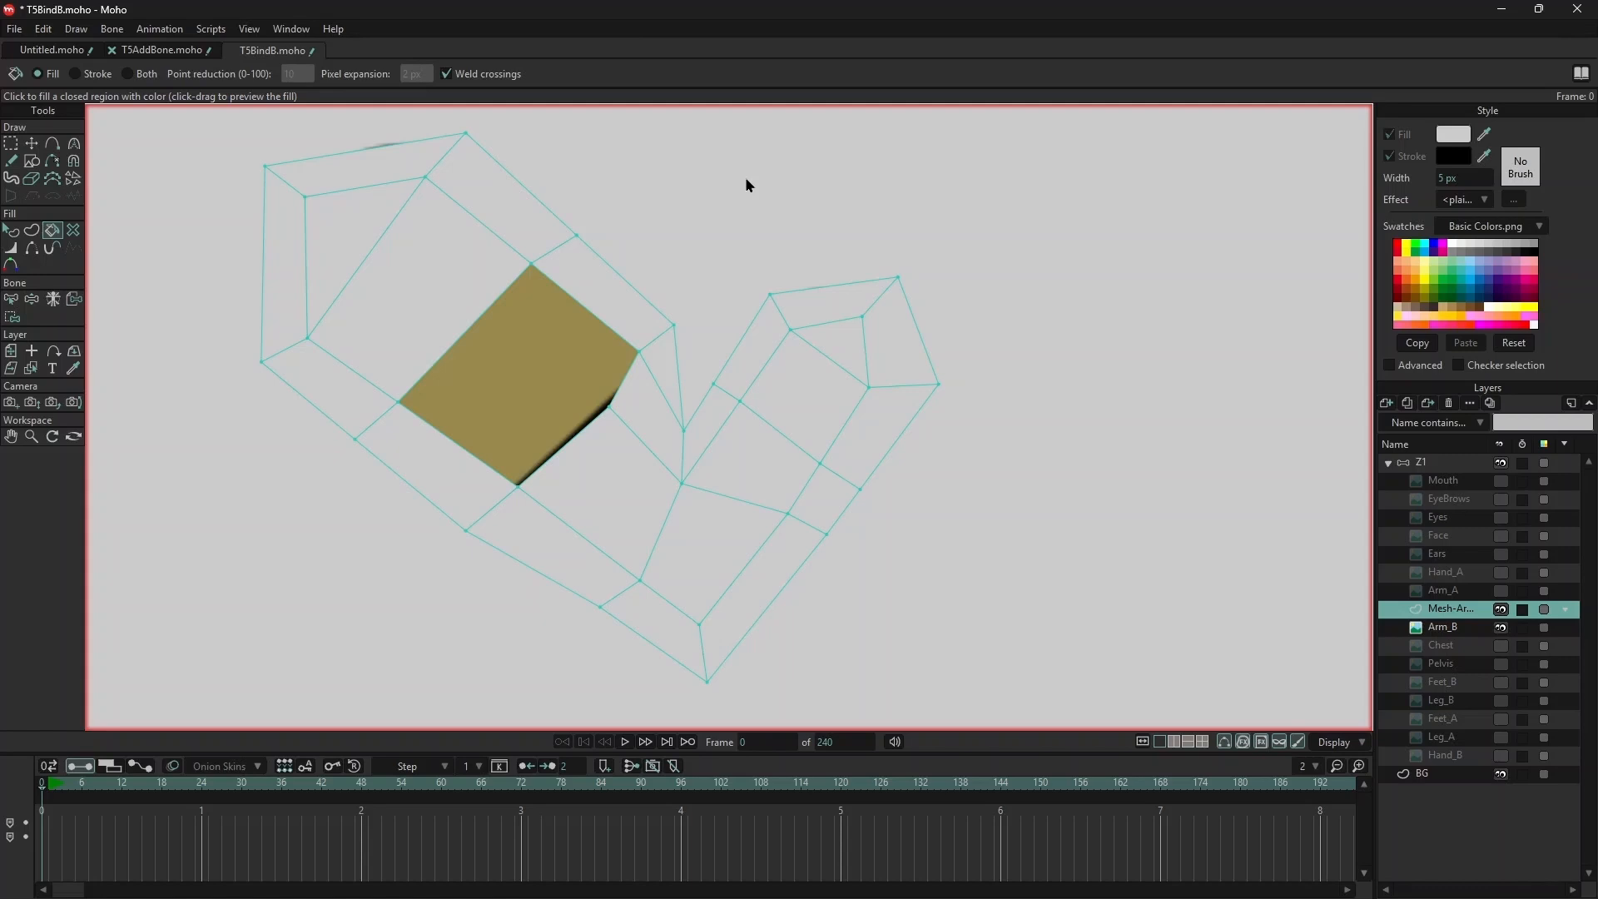
- Add an edge splitting the unfilled sleeve cell from its lower elbow-side point to the upper mid-sleeve point, and rerun Fill Quad Mesh
key(a)
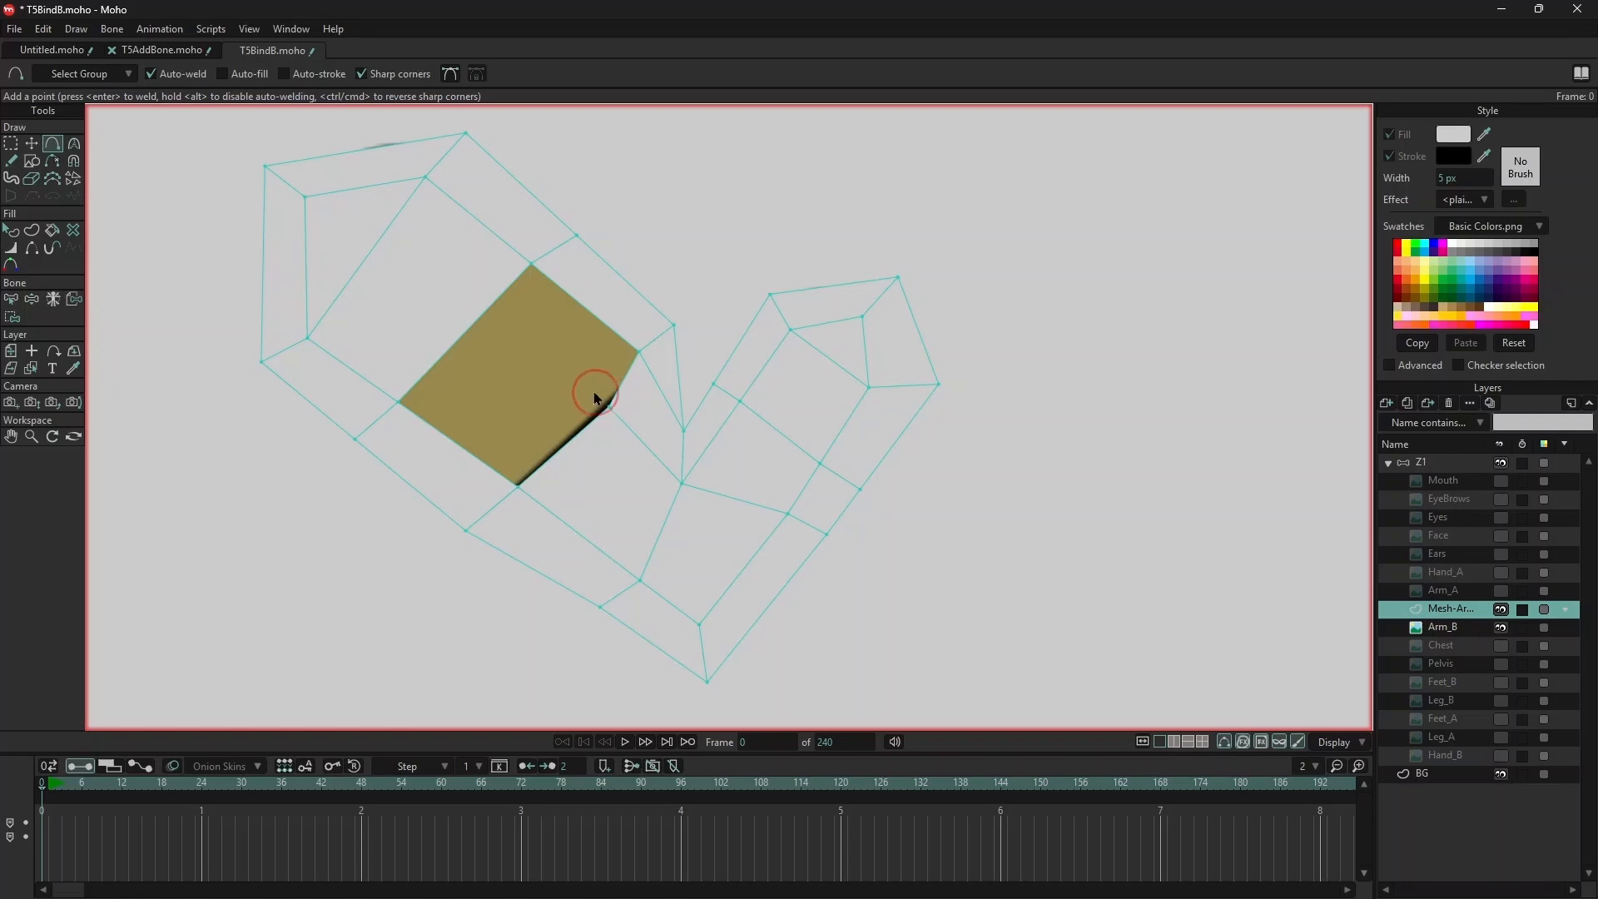
drag(608, 409, 531, 265)
click(215, 31)
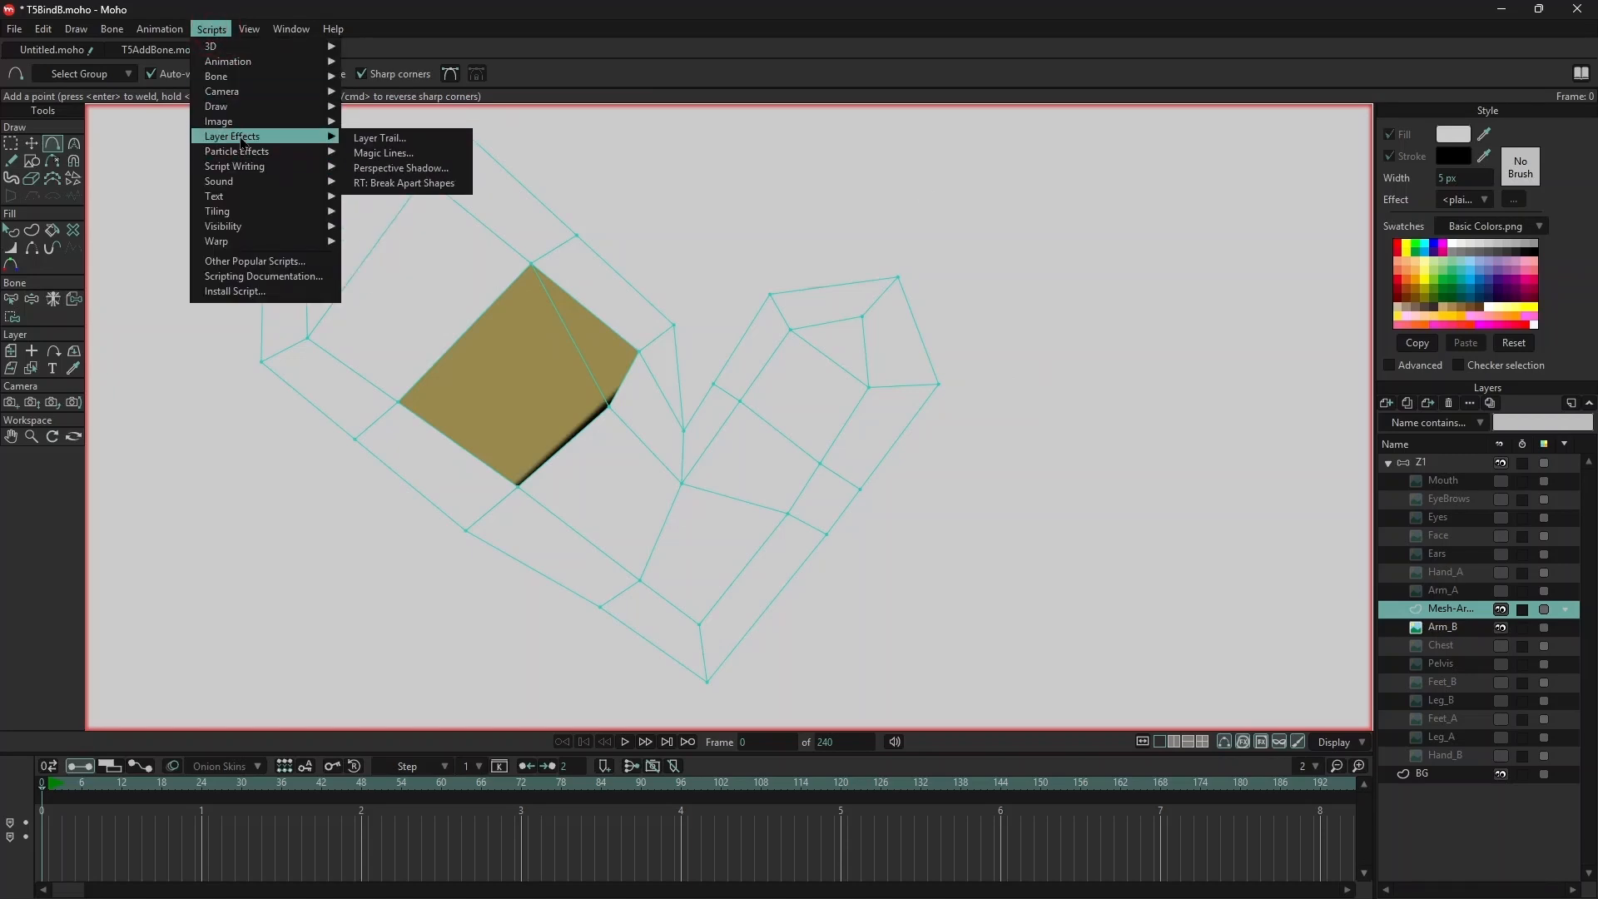
mouse_move(266, 106)
click(377, 168)
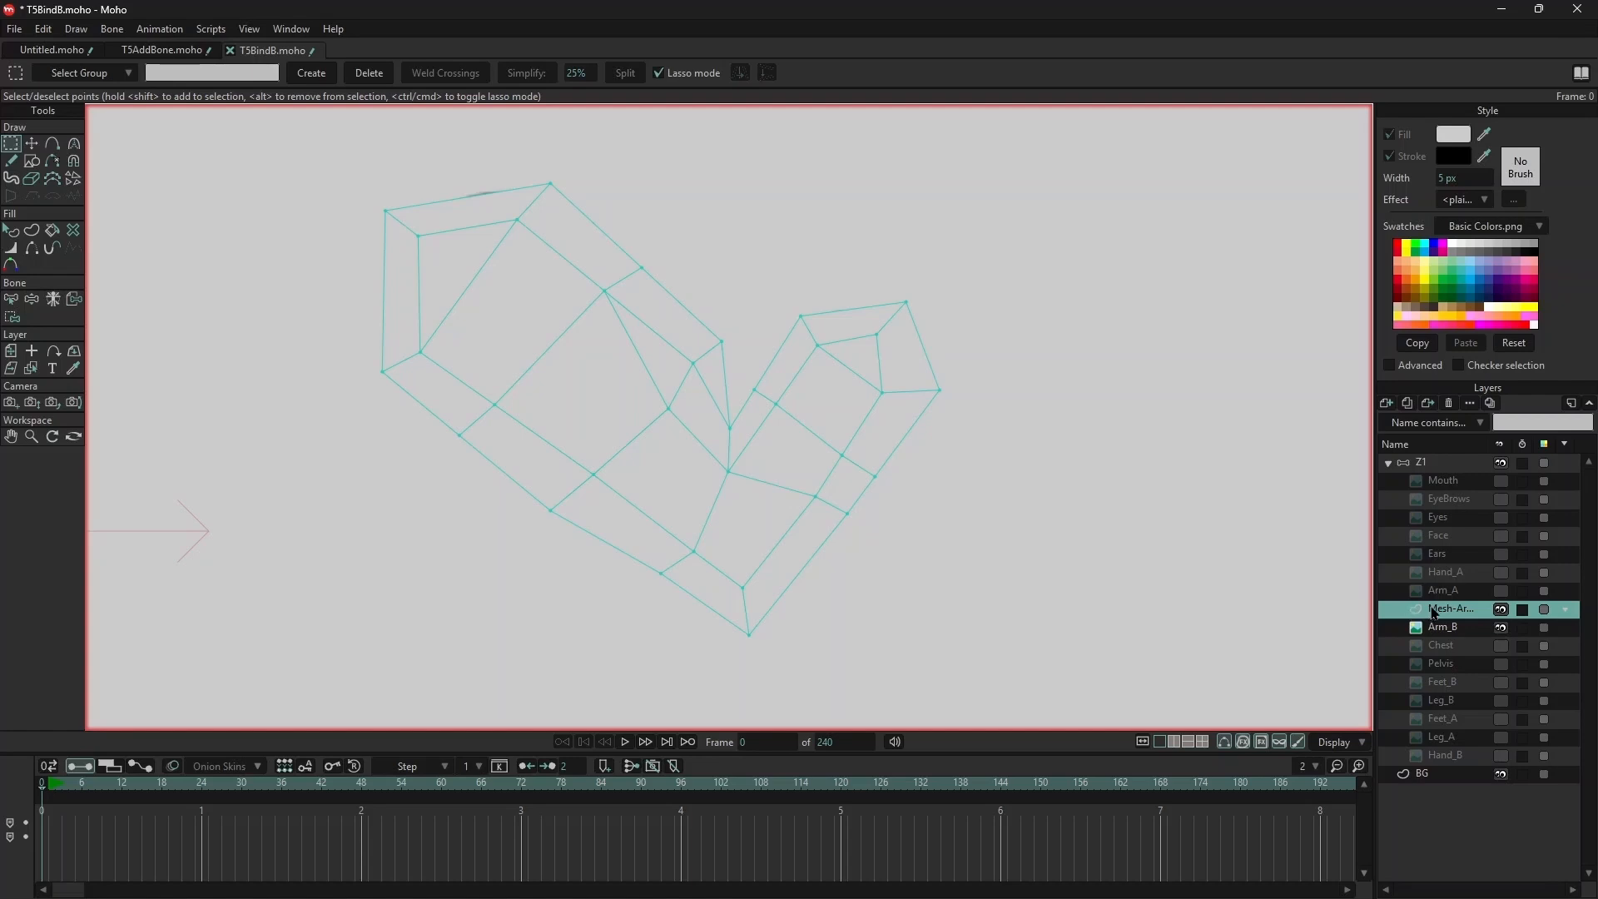
- Move Arm_B above Mesh-ArmB in the layer order and set Mesh-ArmB as Arm_B's warp layer
drag(1453, 624, 1443, 613)
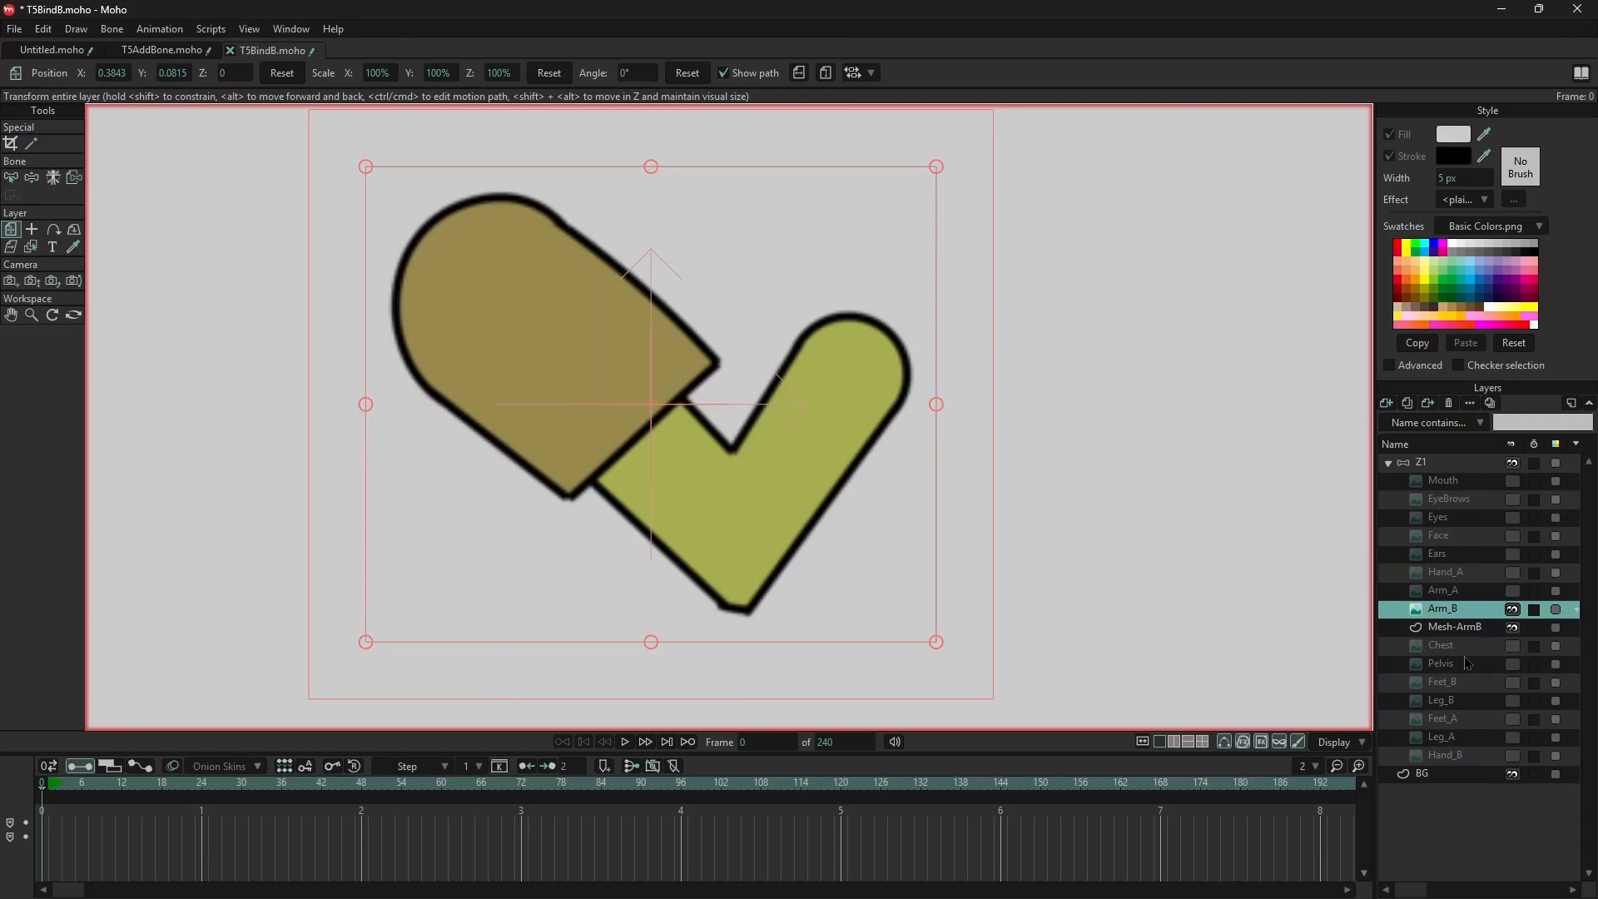
double_click(1444, 613)
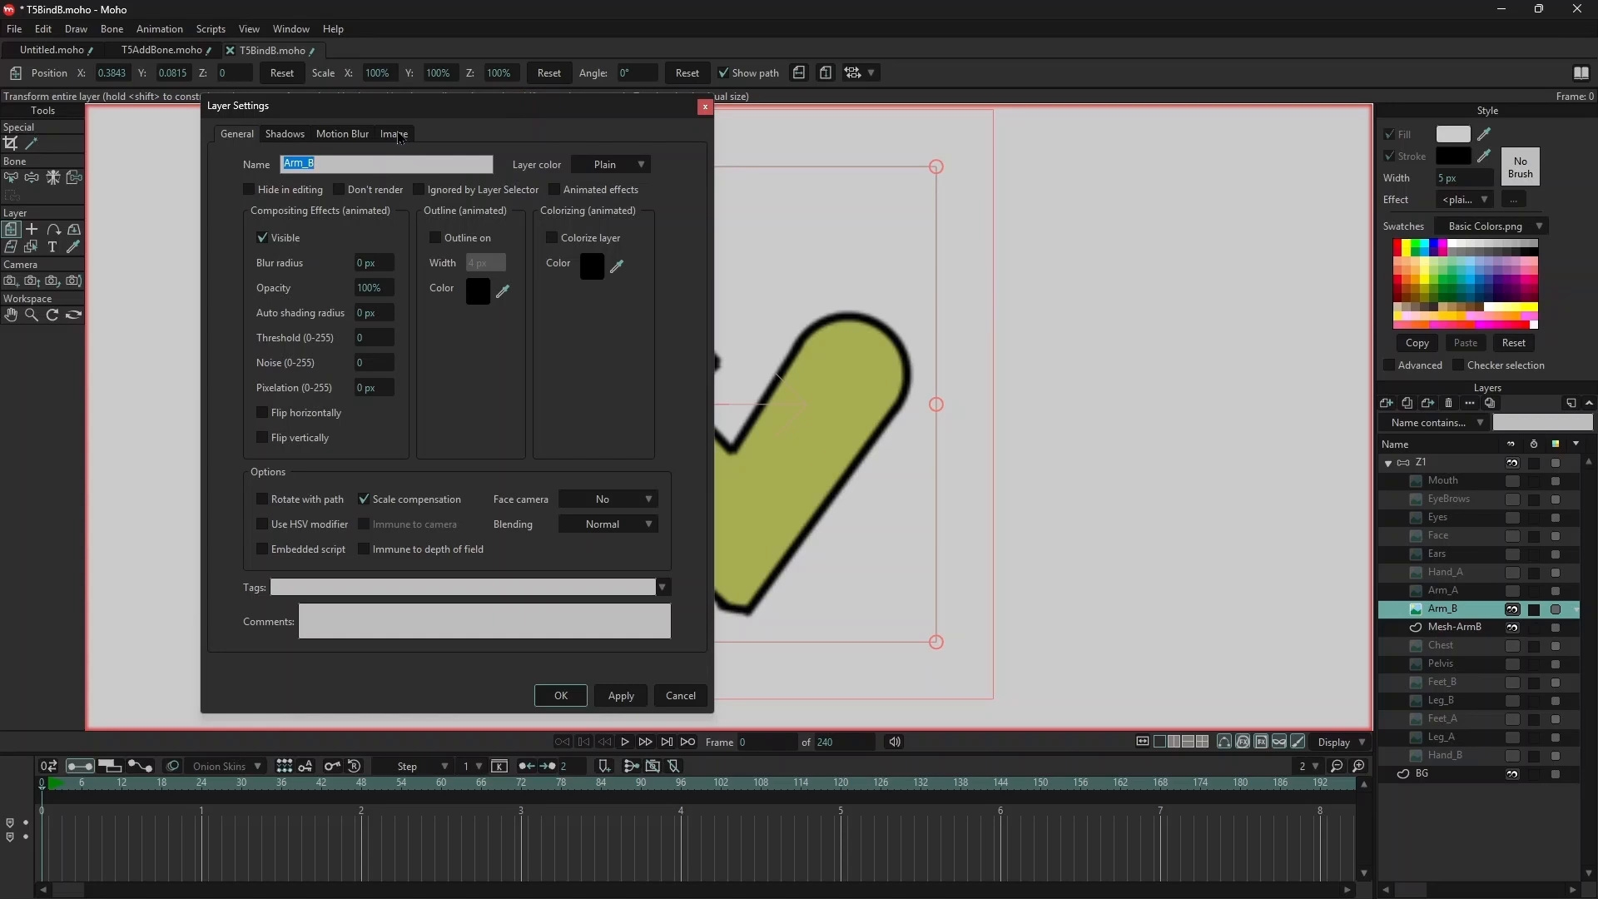
click(394, 134)
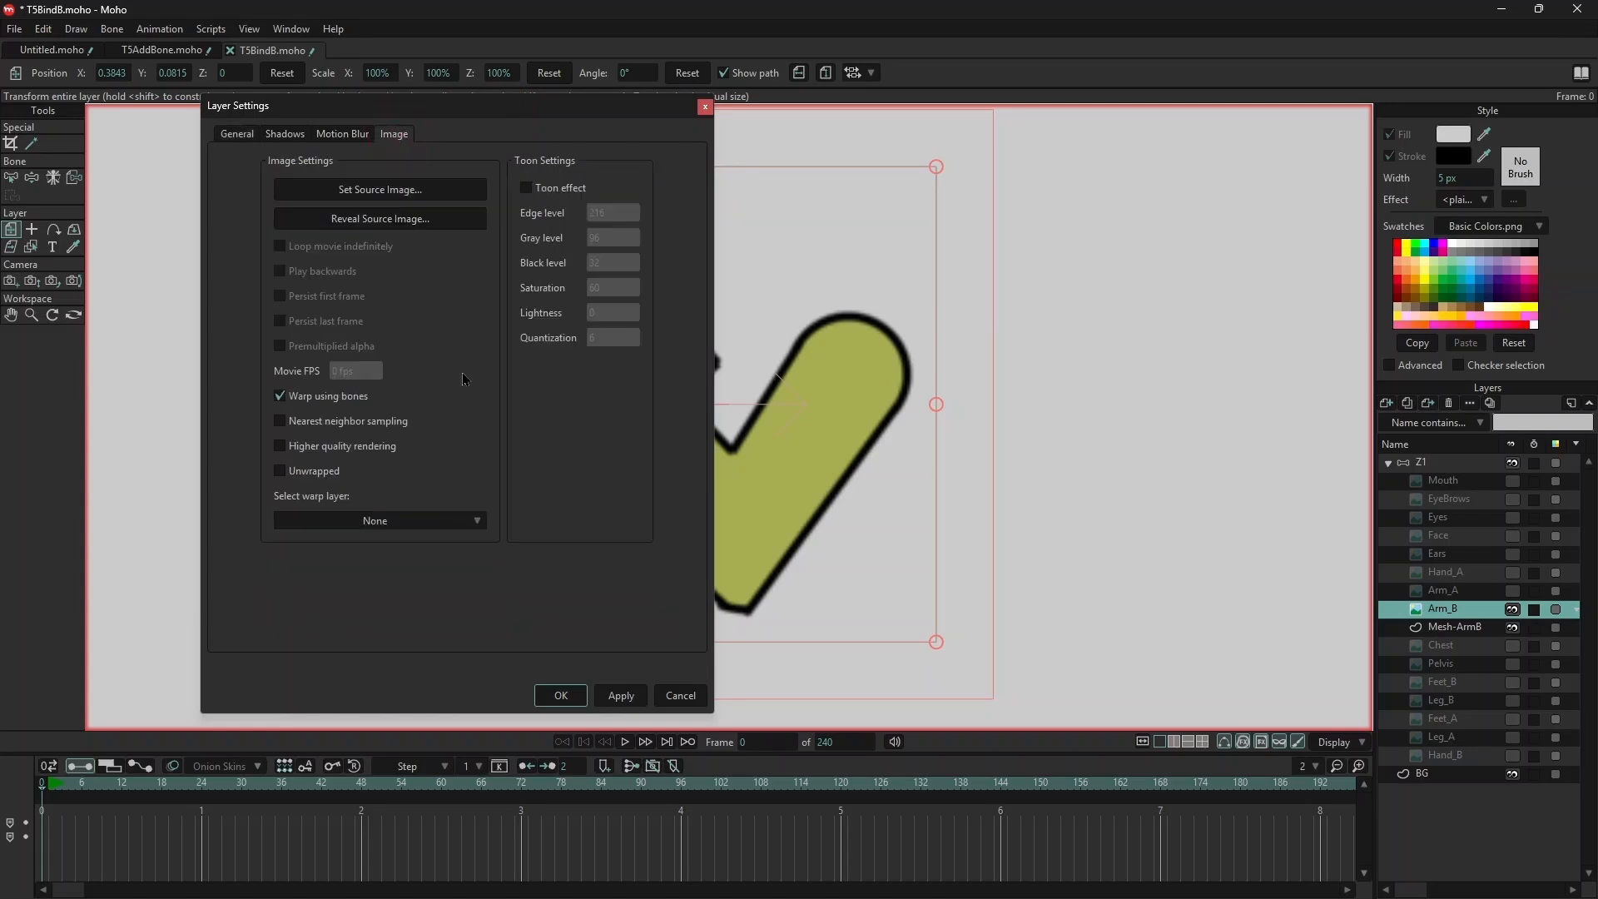
click(407, 521)
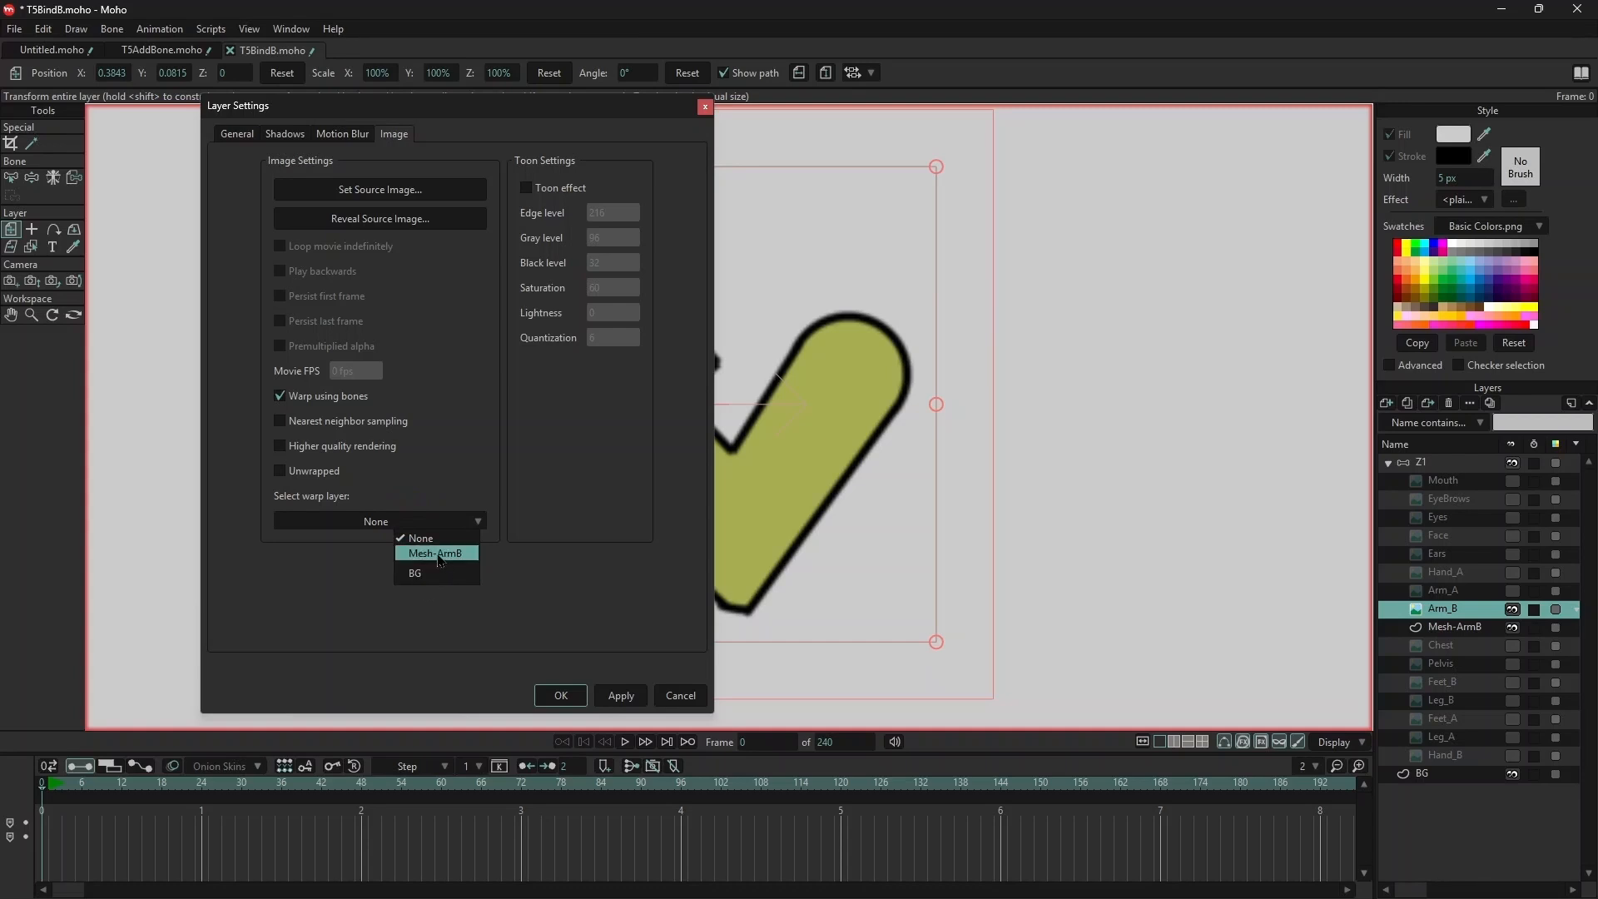
click(439, 553)
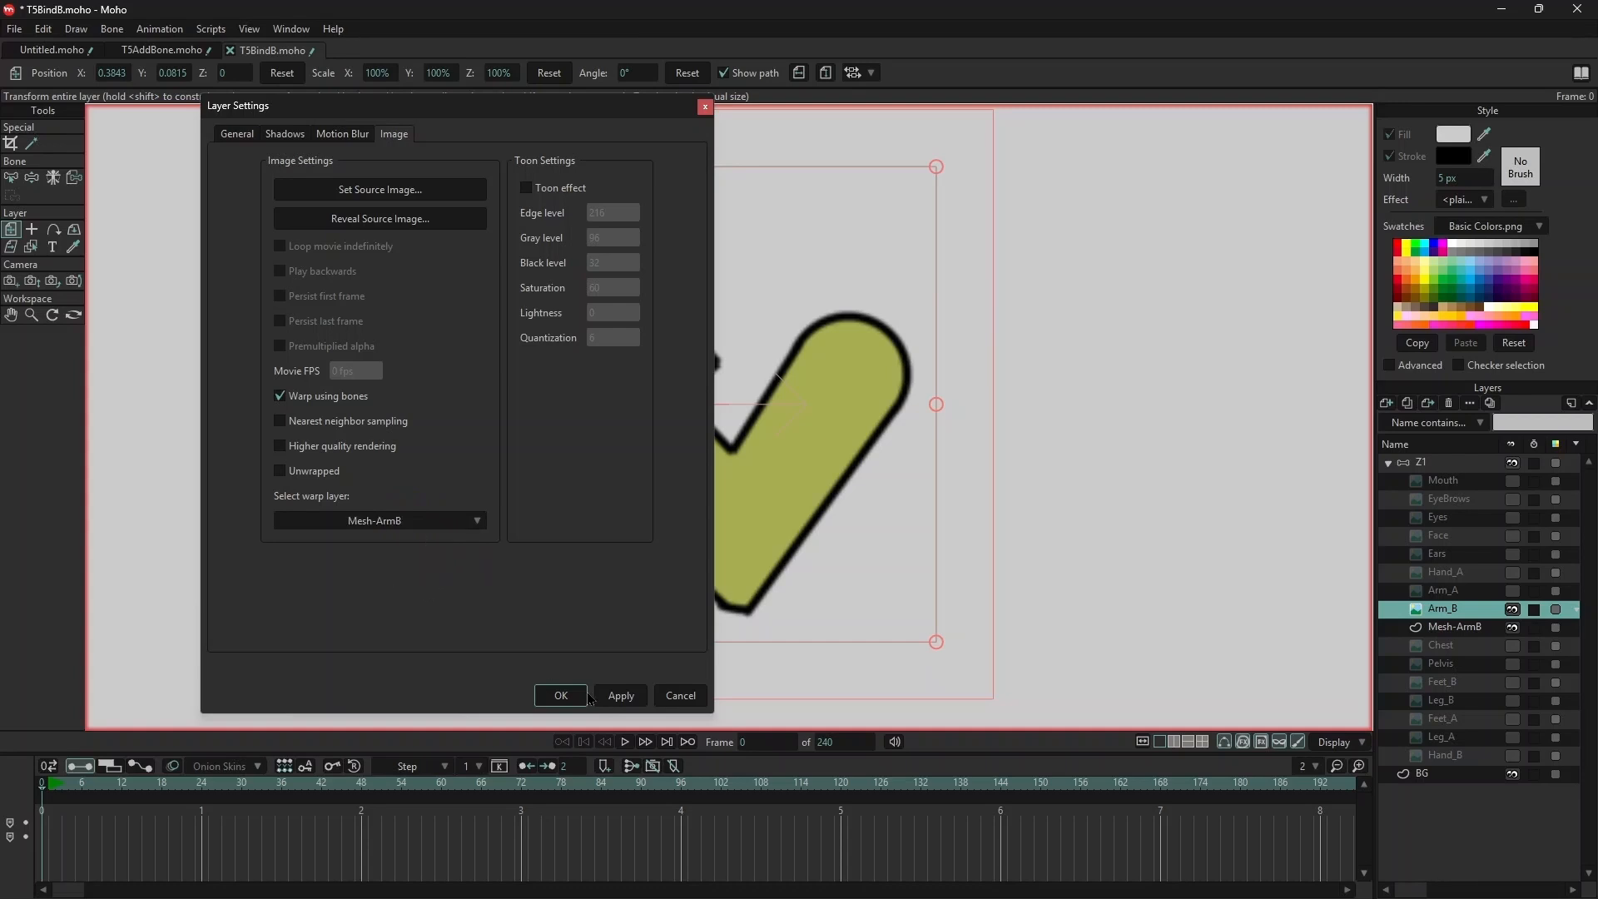
click(570, 695)
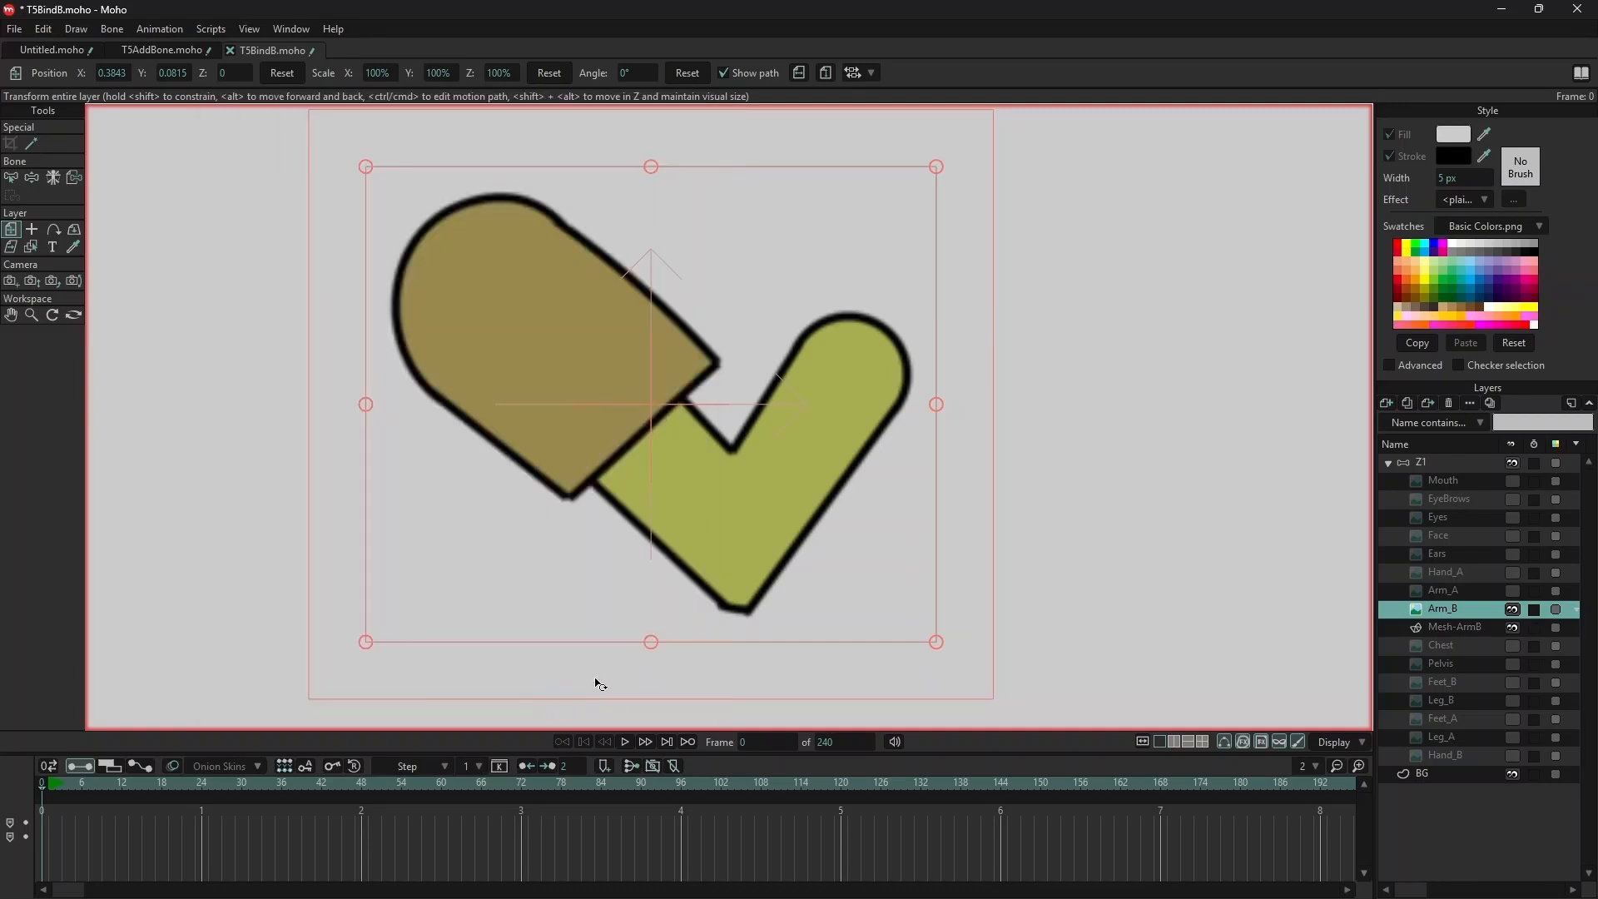
- Enable Hide in editing for the Mesh-ArmB layer
click(1449, 629)
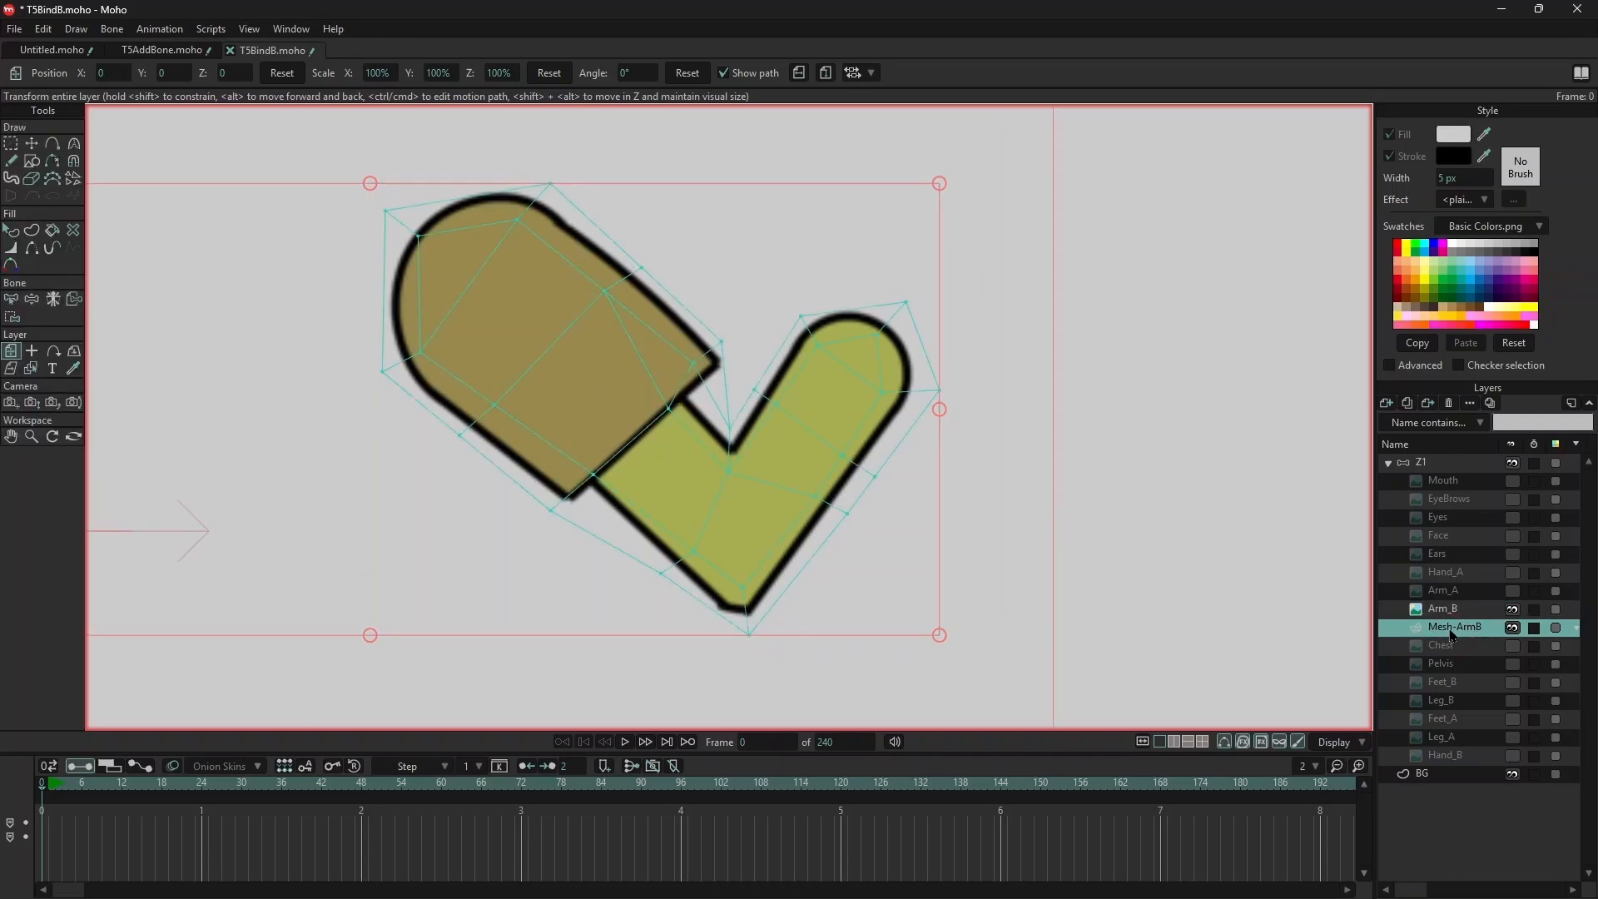
key(g)
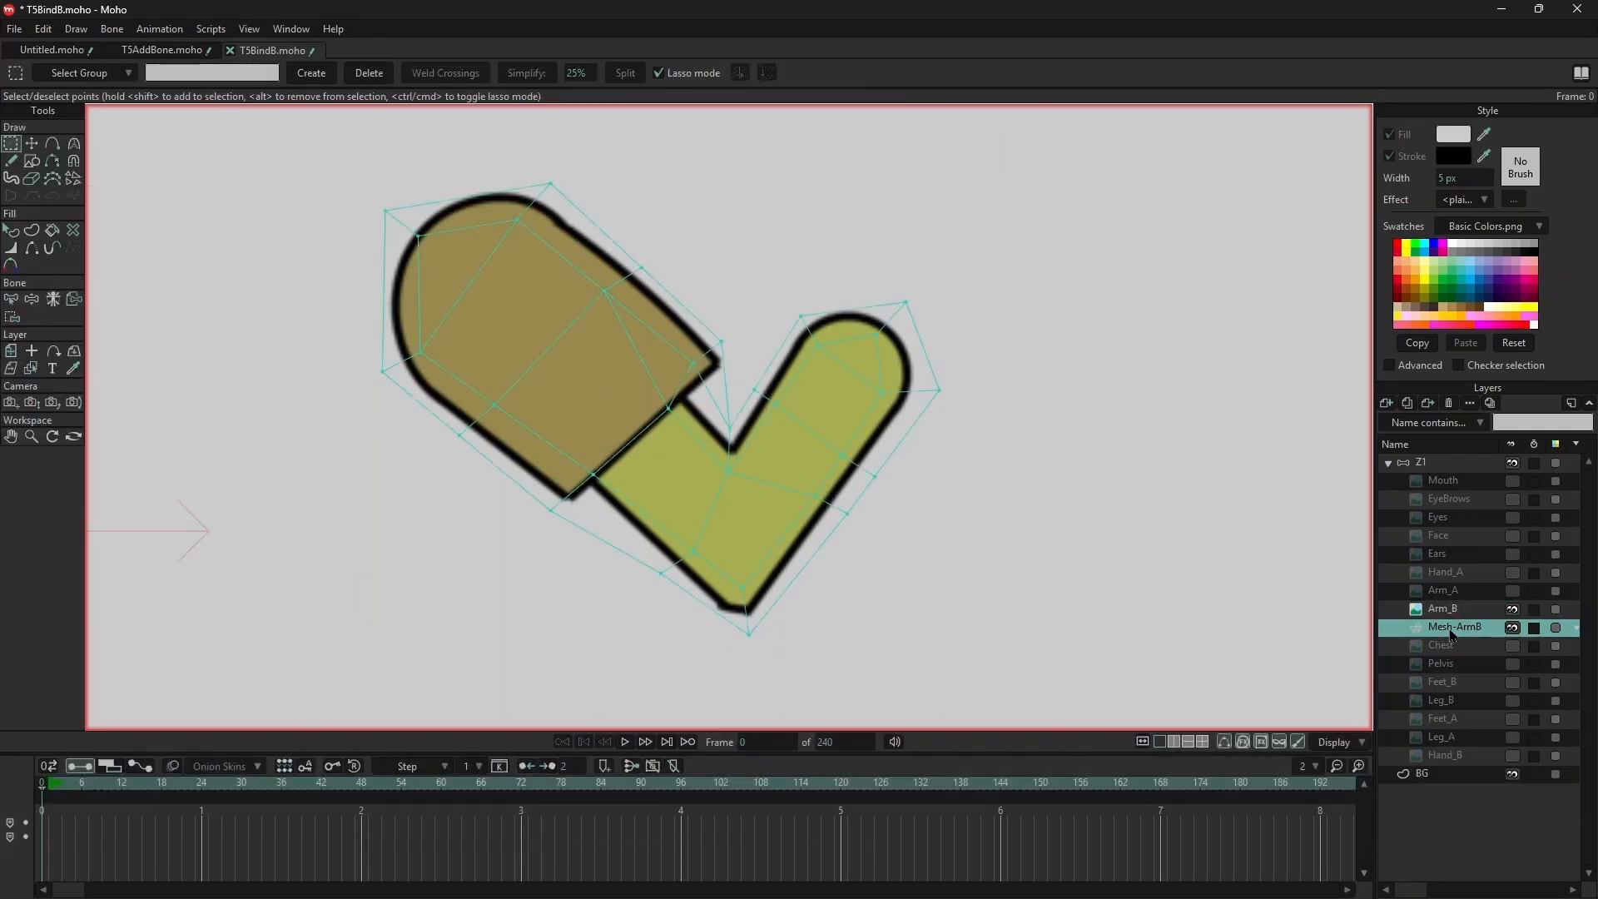
double_click(1452, 629)
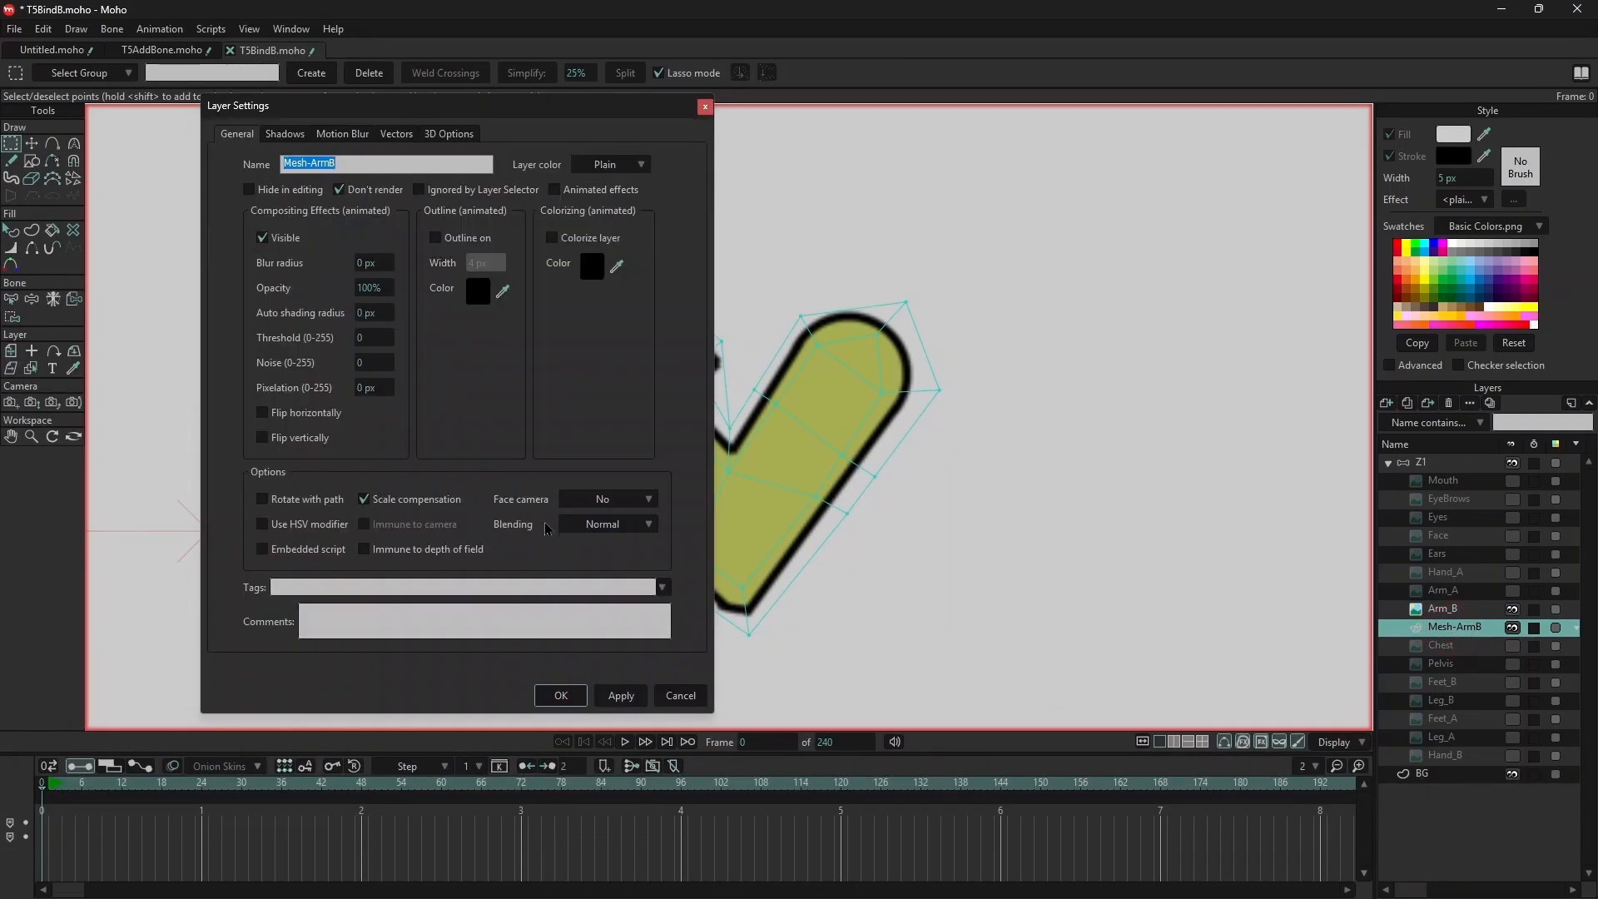
click(250, 190)
click(618, 696)
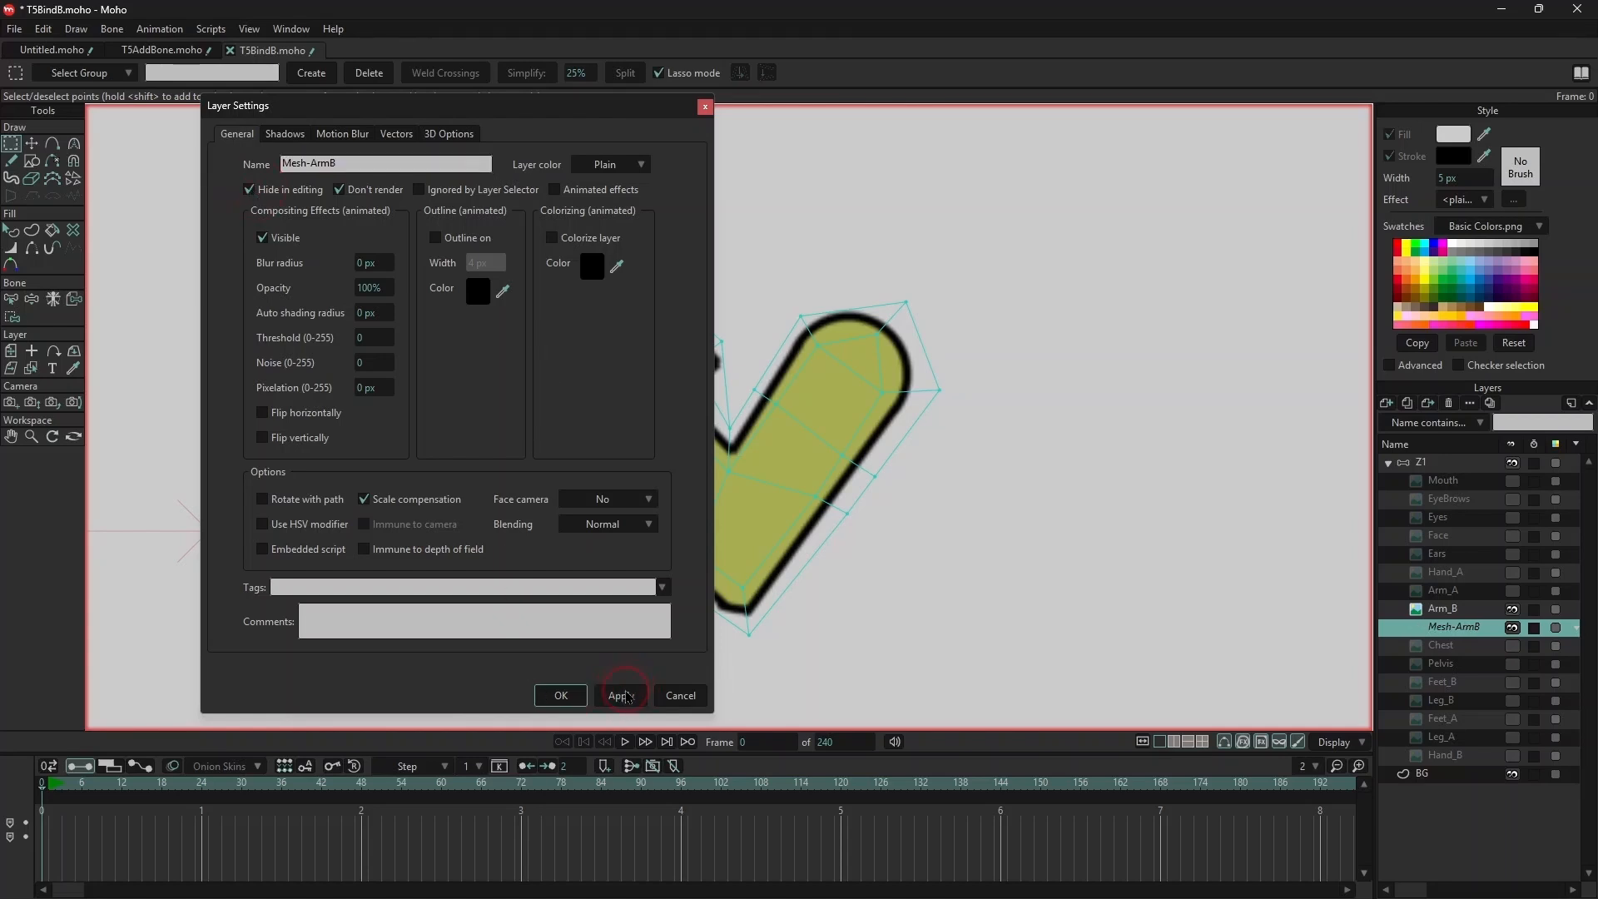
click(569, 698)
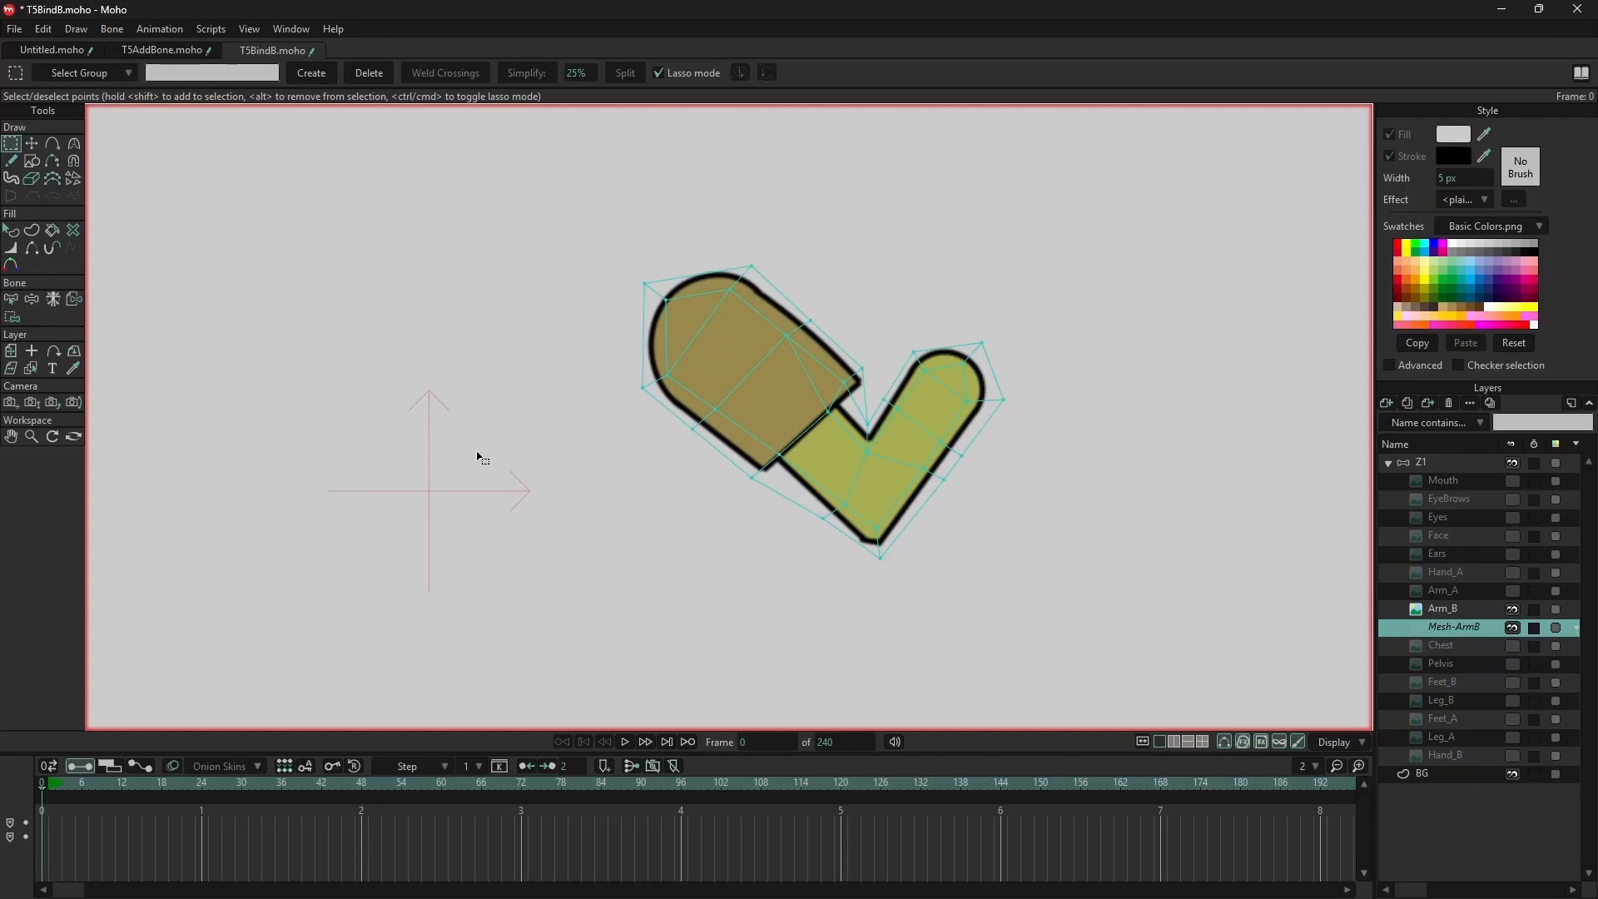
- Show the shy bones and clear the bone selection on the Z1 layer
click(110, 30)
click(150, 241)
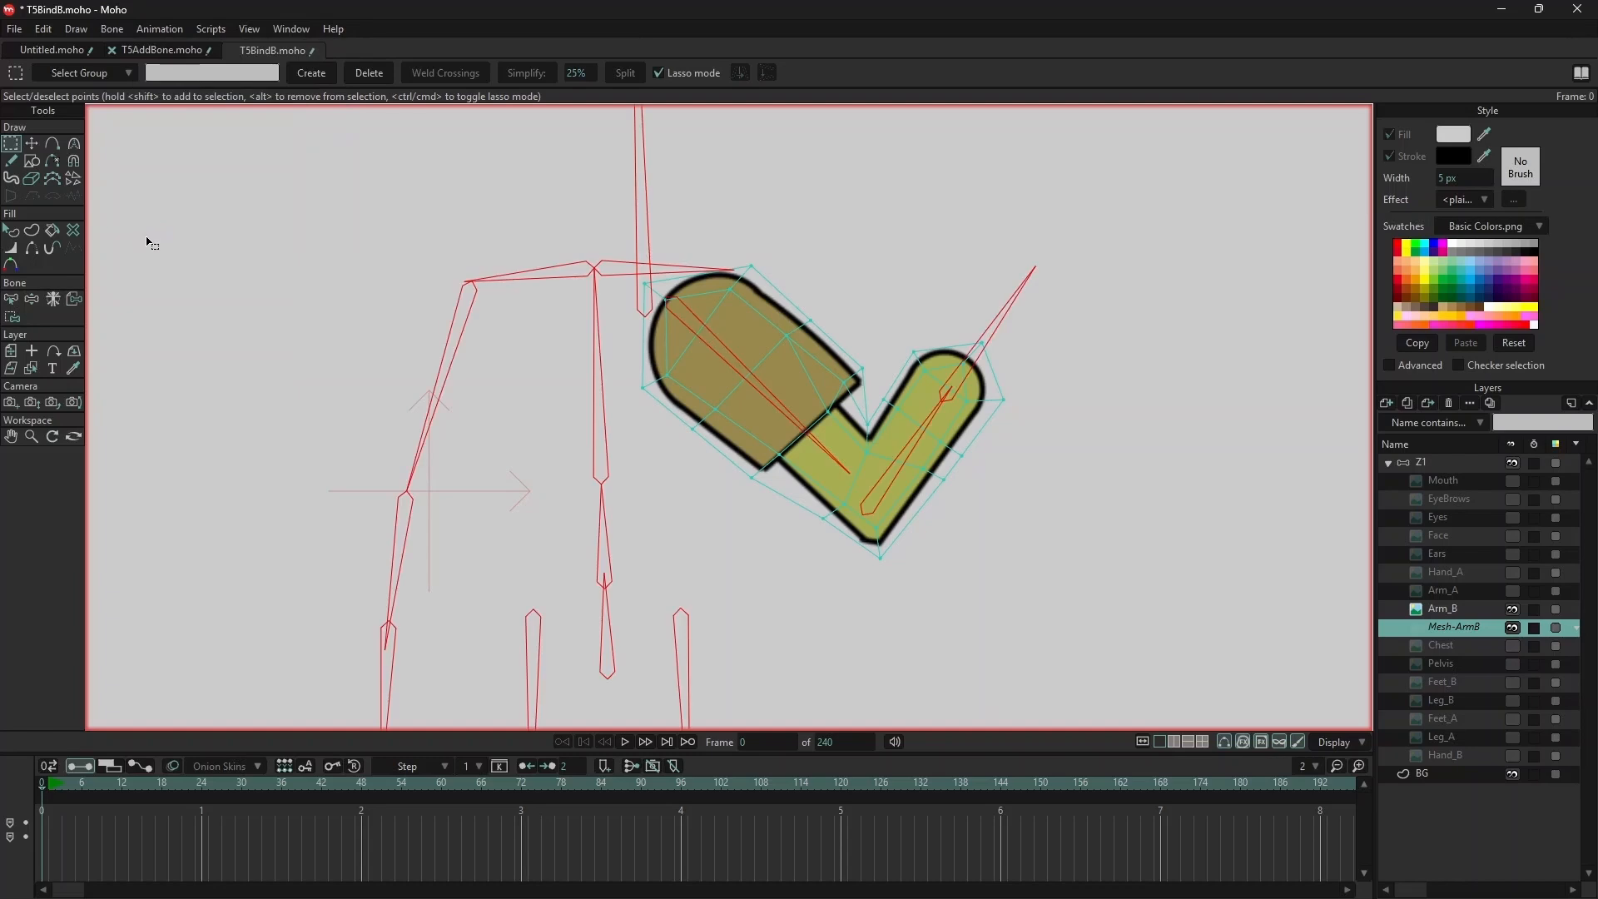
click(1438, 466)
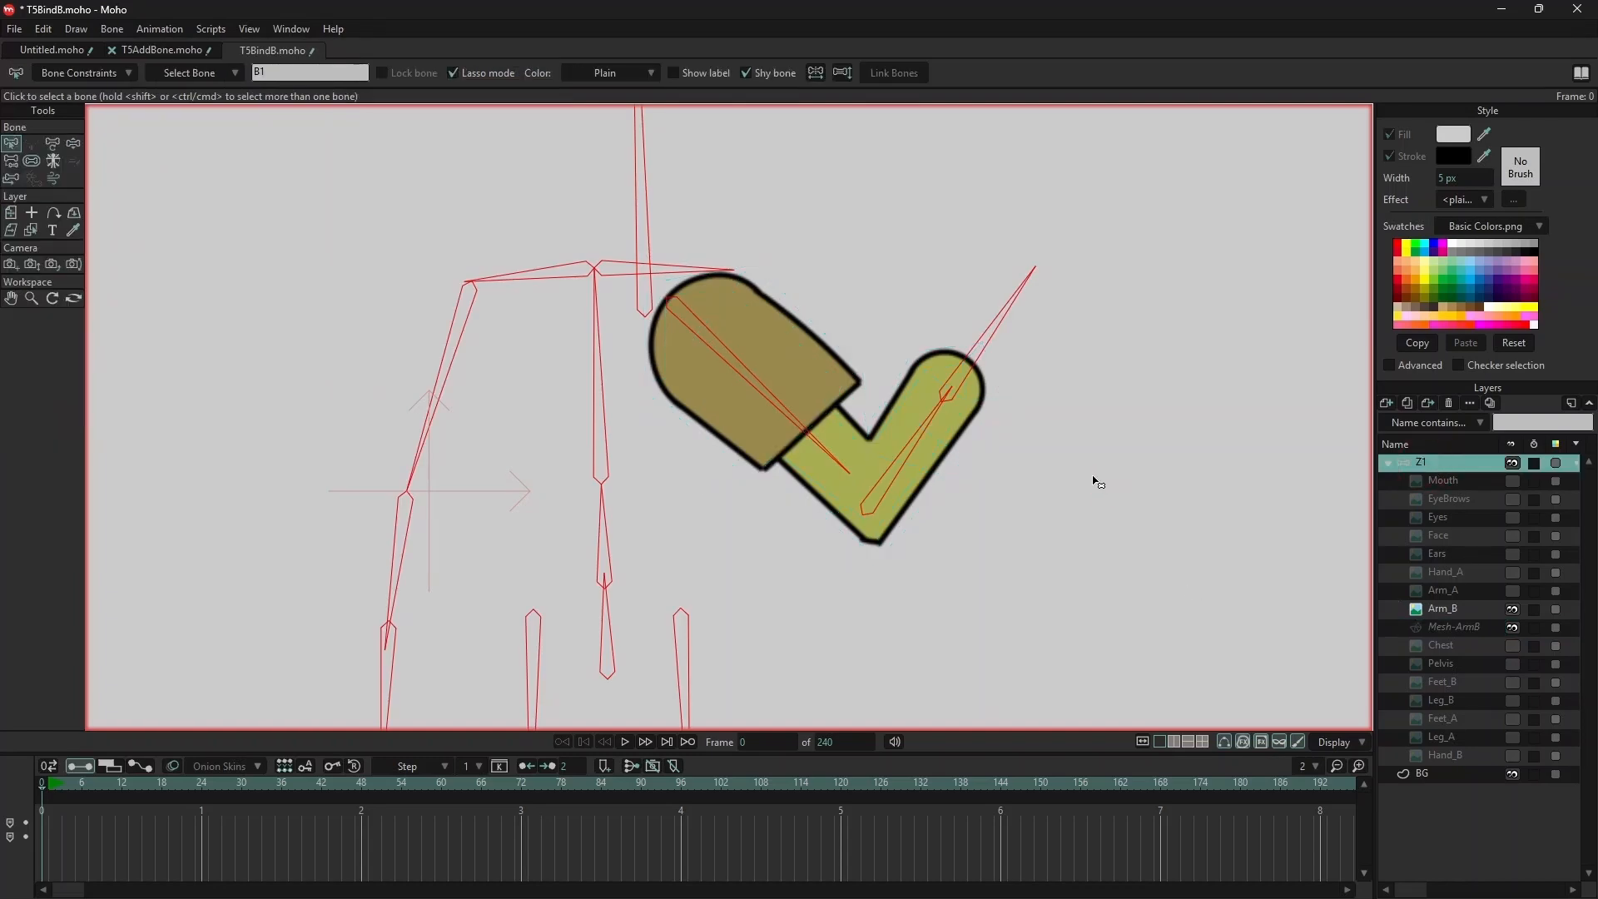
key(Escape)
- Link the Mesh-ArmB layer to the upper-arm and forearm bones of the raised arm, and test bending the arm
click(1462, 627)
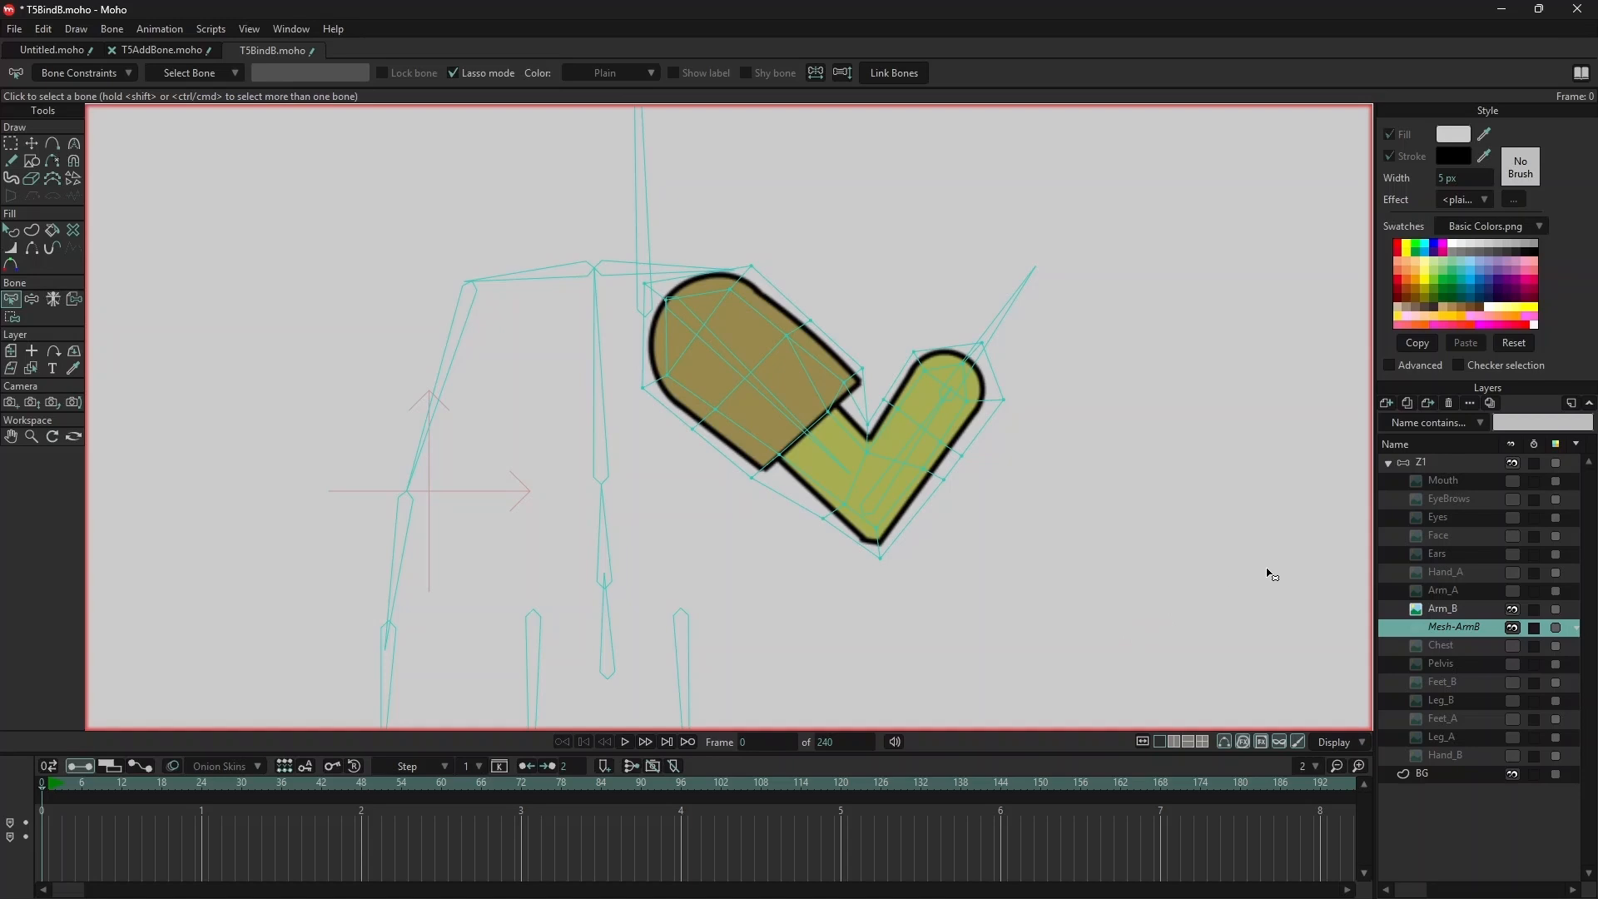
click(754, 385)
shift+click(921, 436)
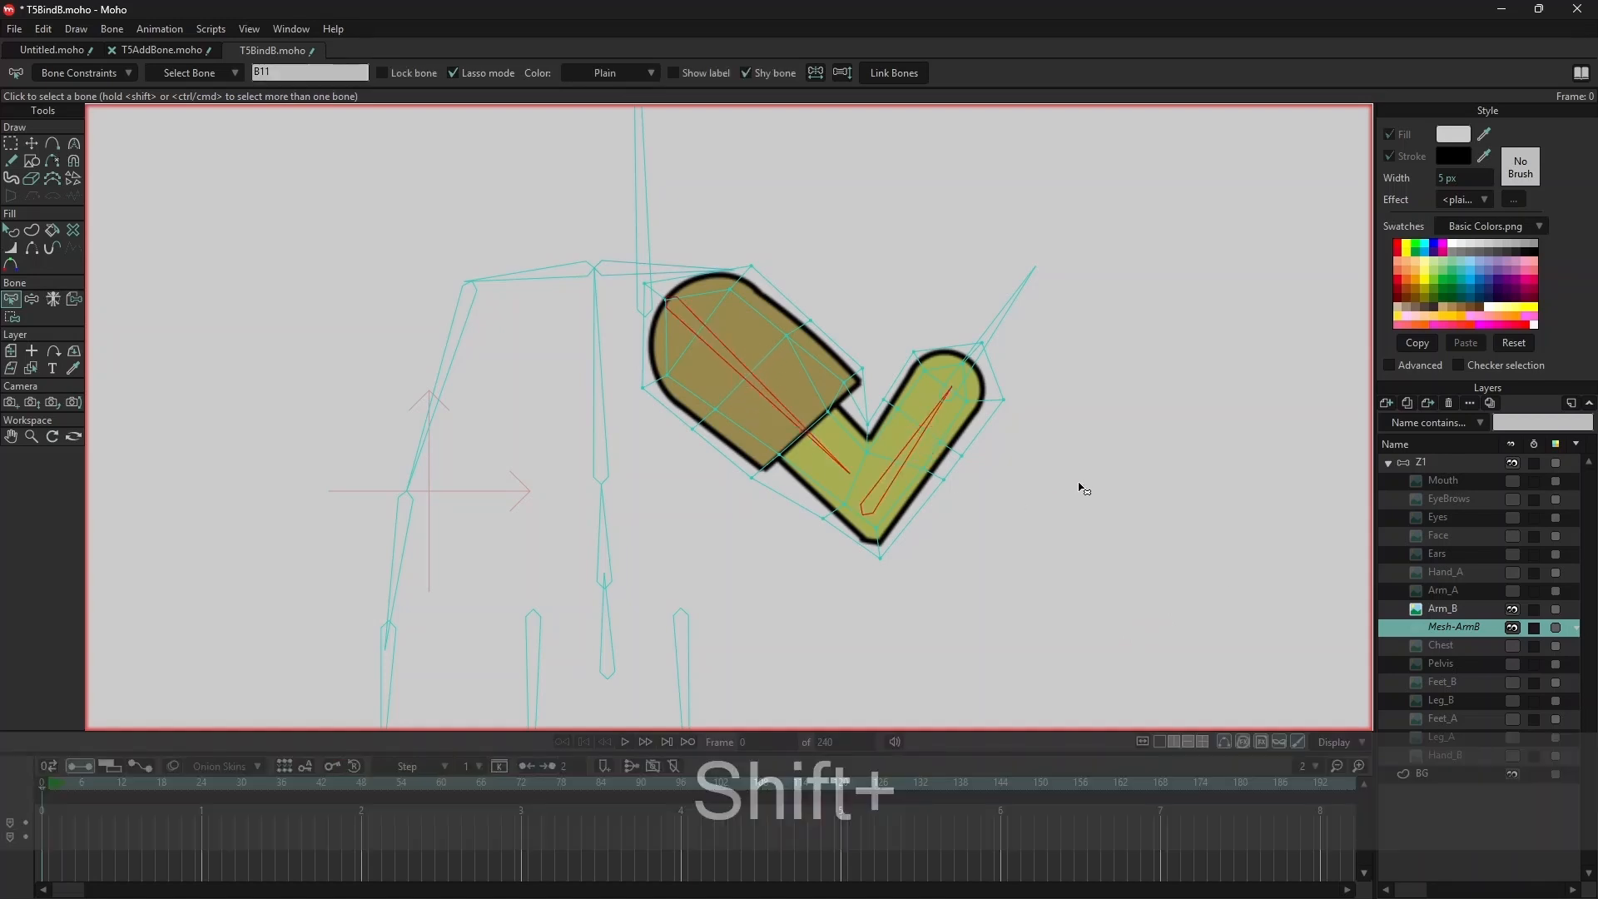
click(893, 74)
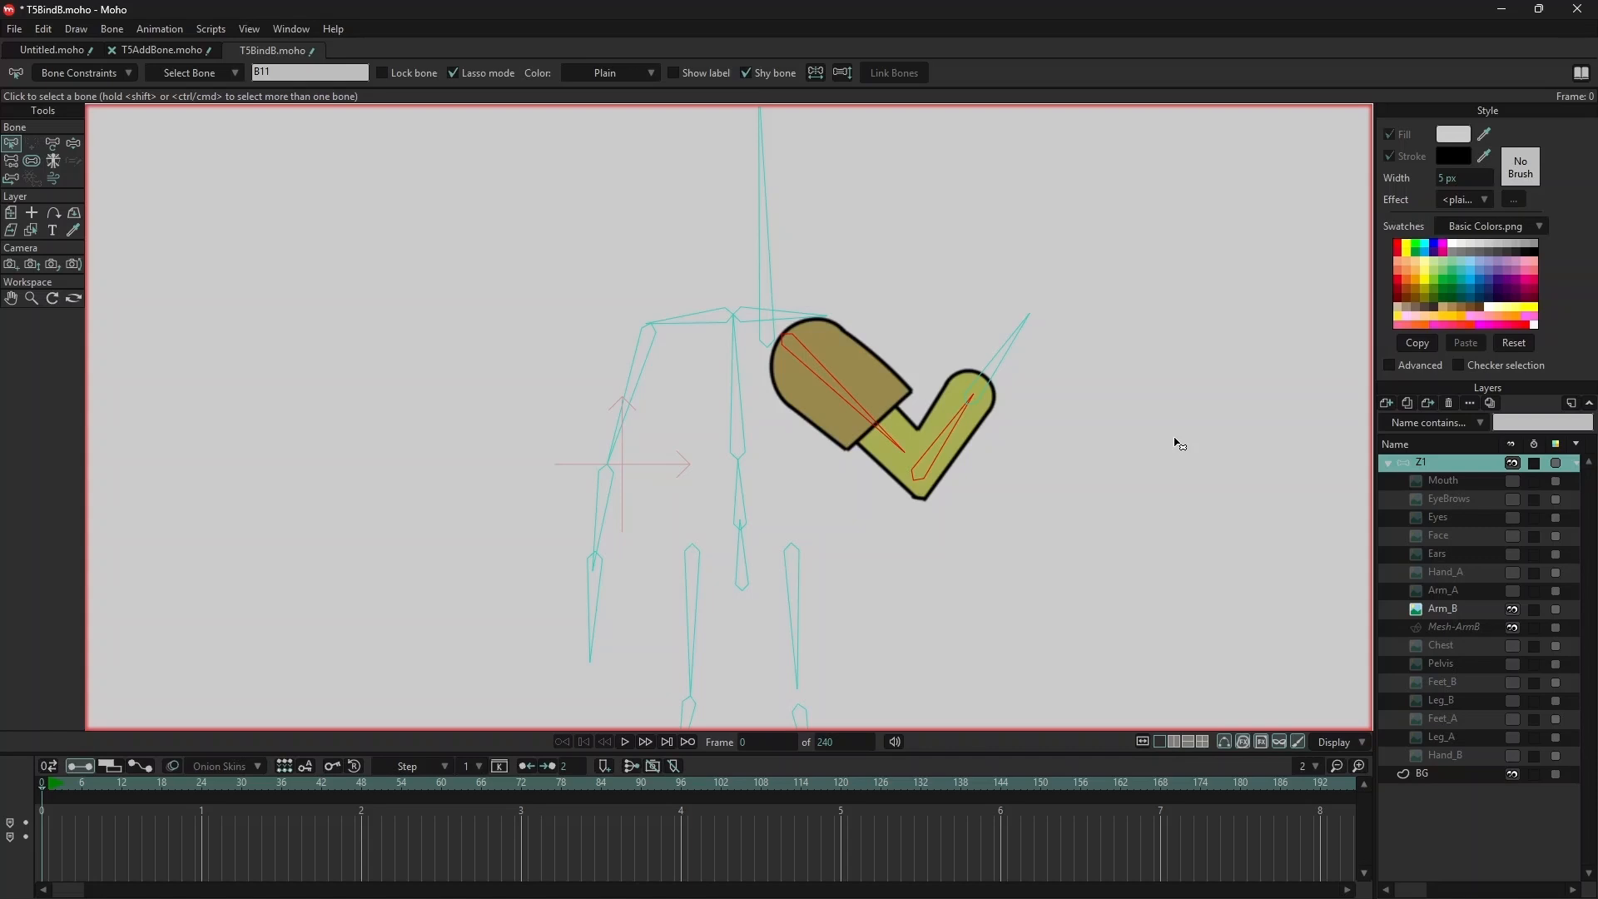
key(z)
drag(904, 418, 1168, 377)
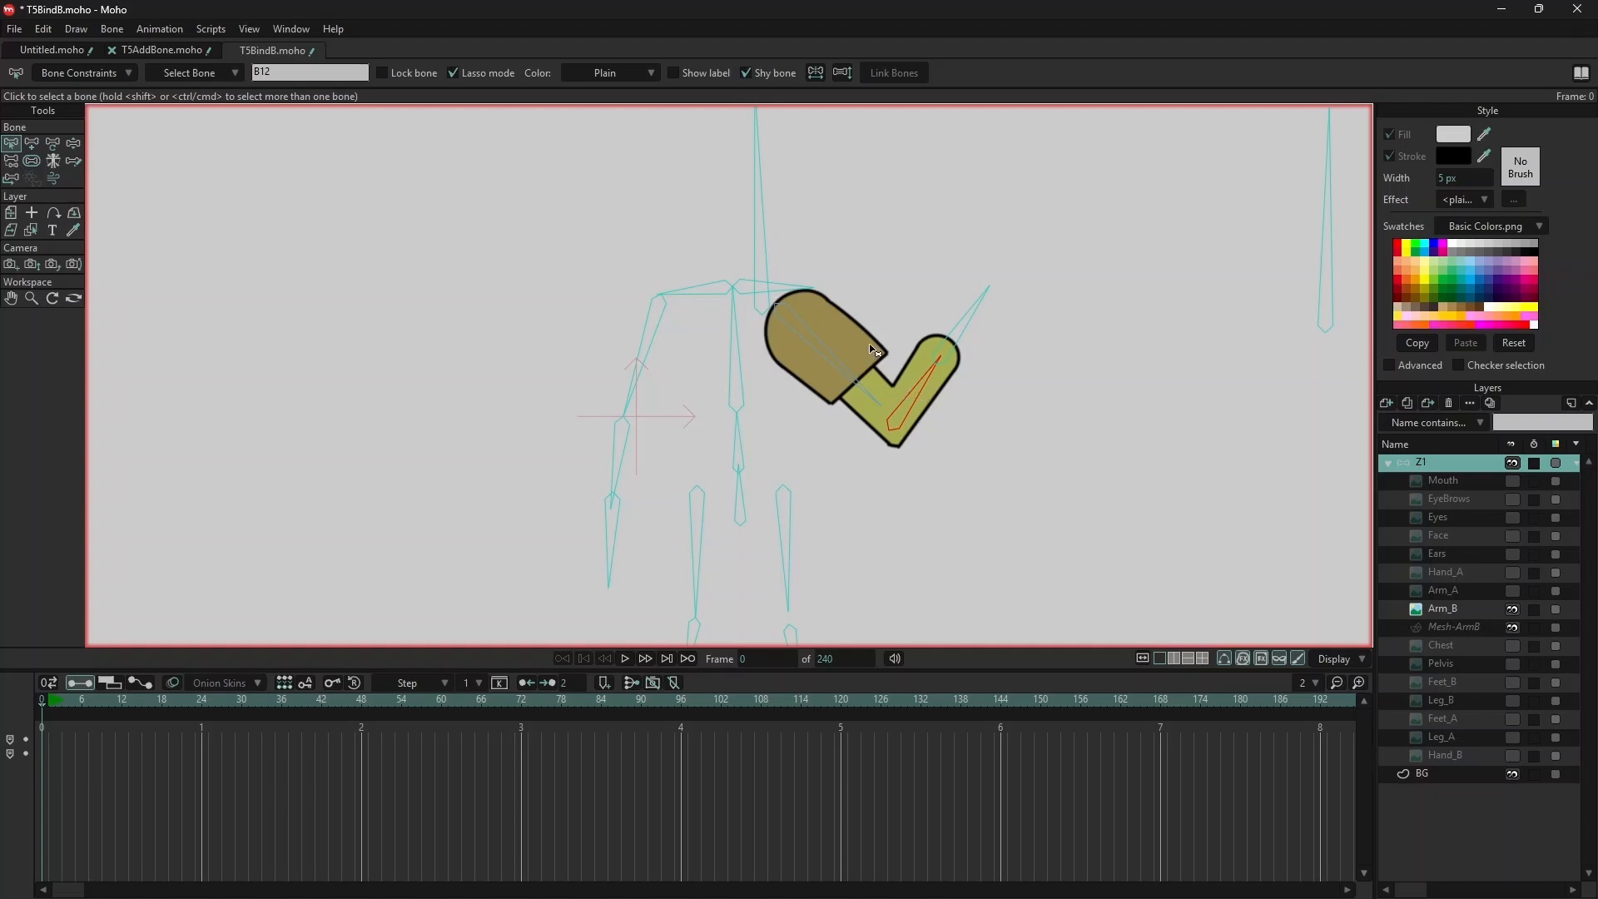
- Open the Actions window and create a new action named B12 for the raised arm's forearm bone
click(292, 29)
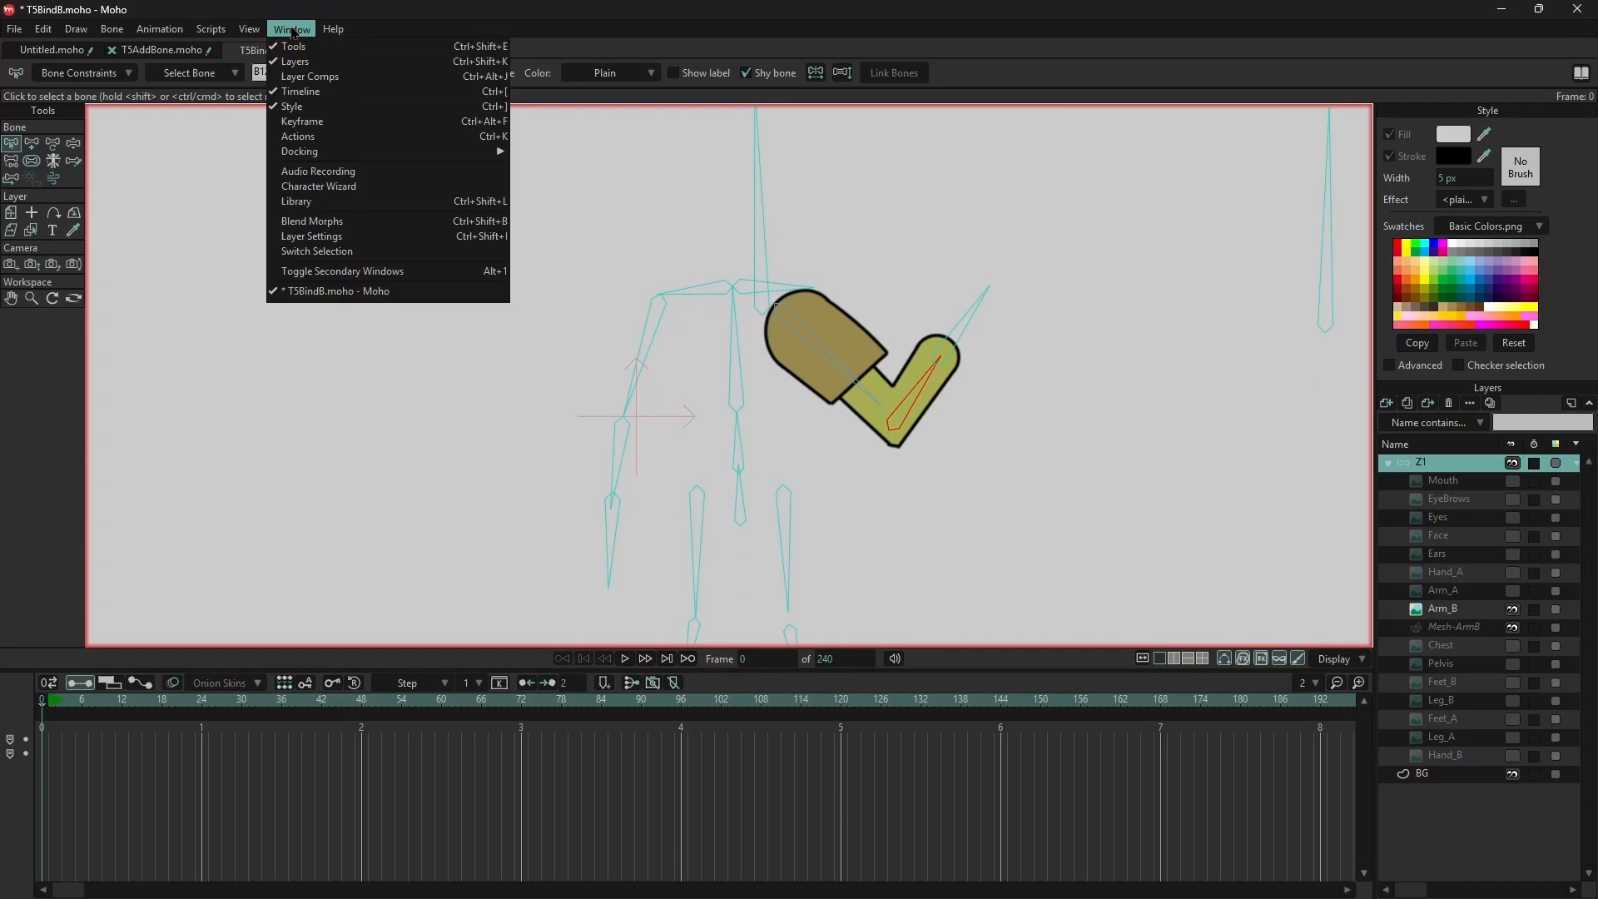
click(348, 137)
drag(1266, 158, 1151, 196)
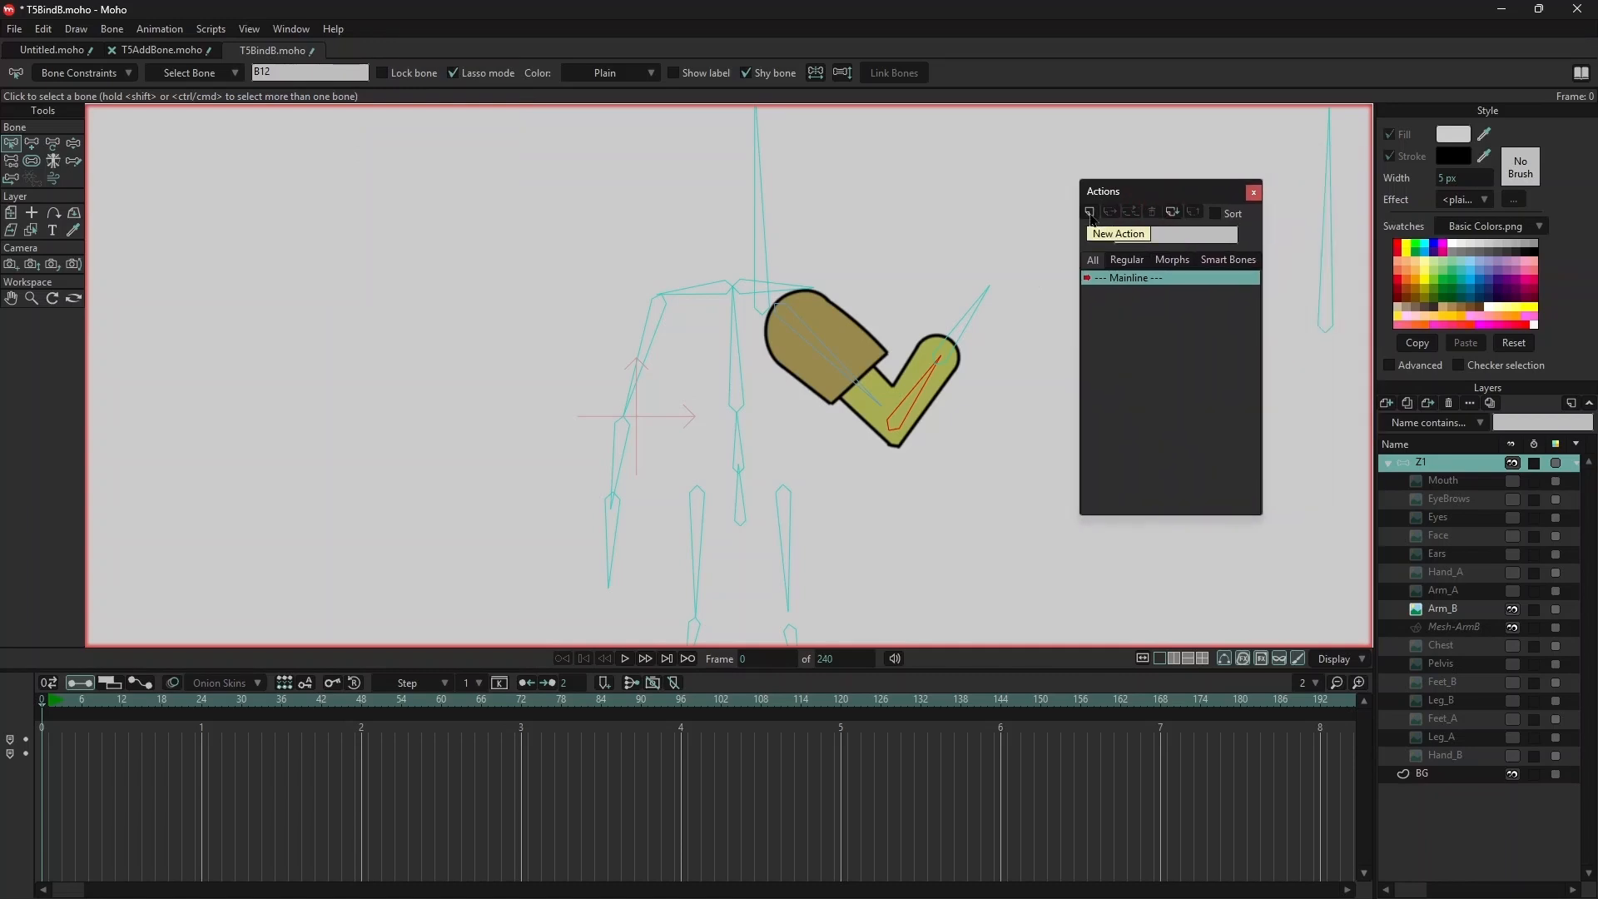
click(1091, 213)
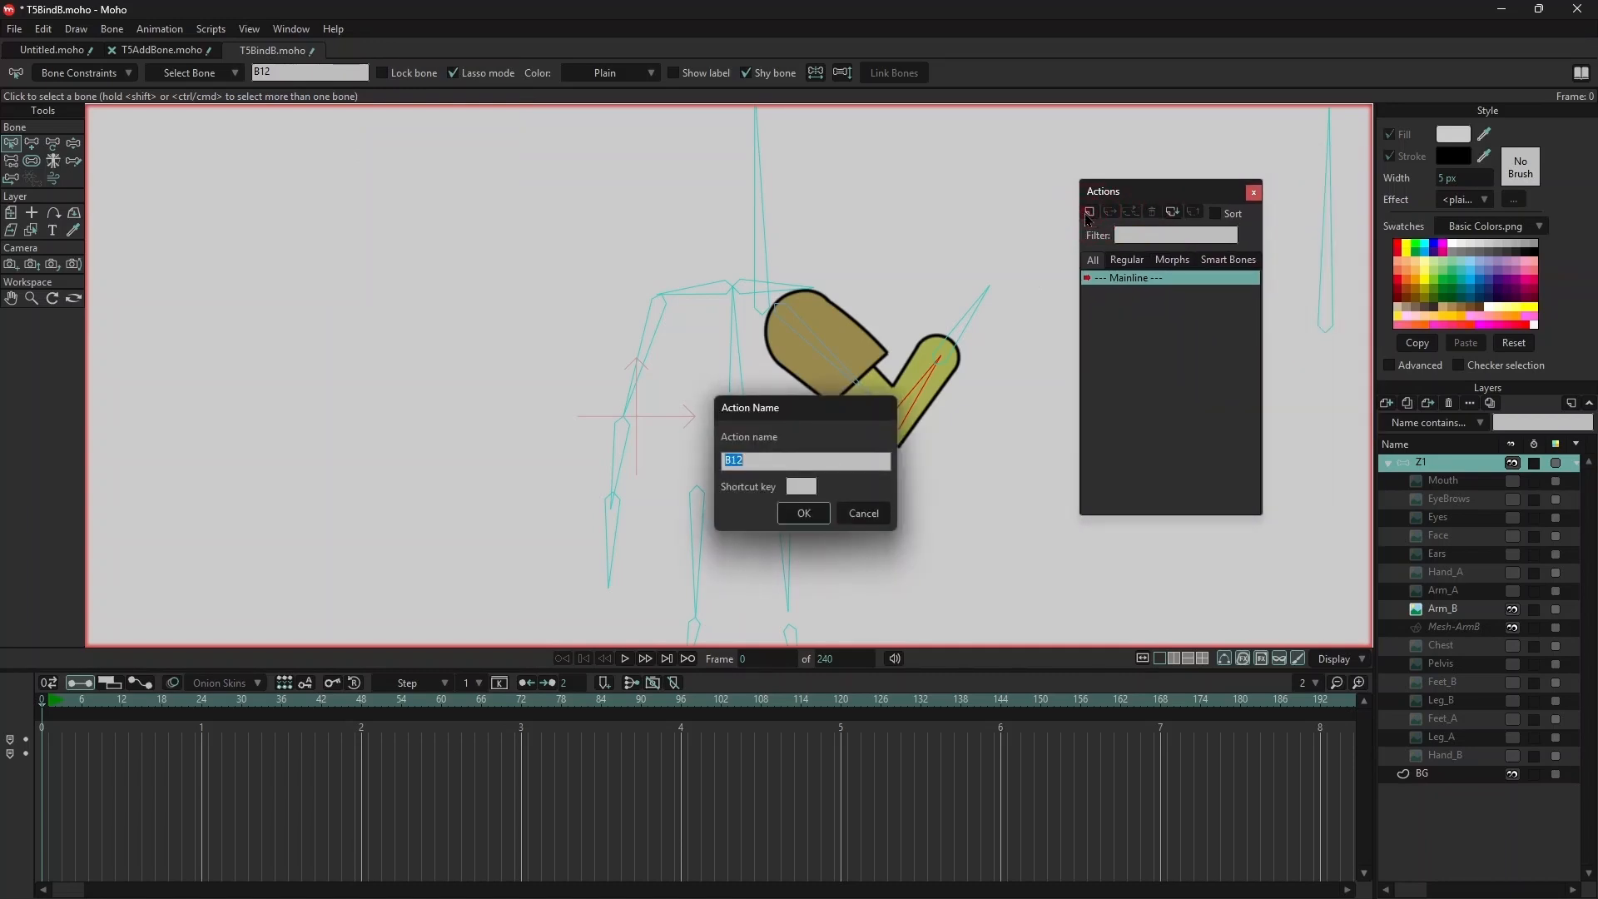
click(805, 513)
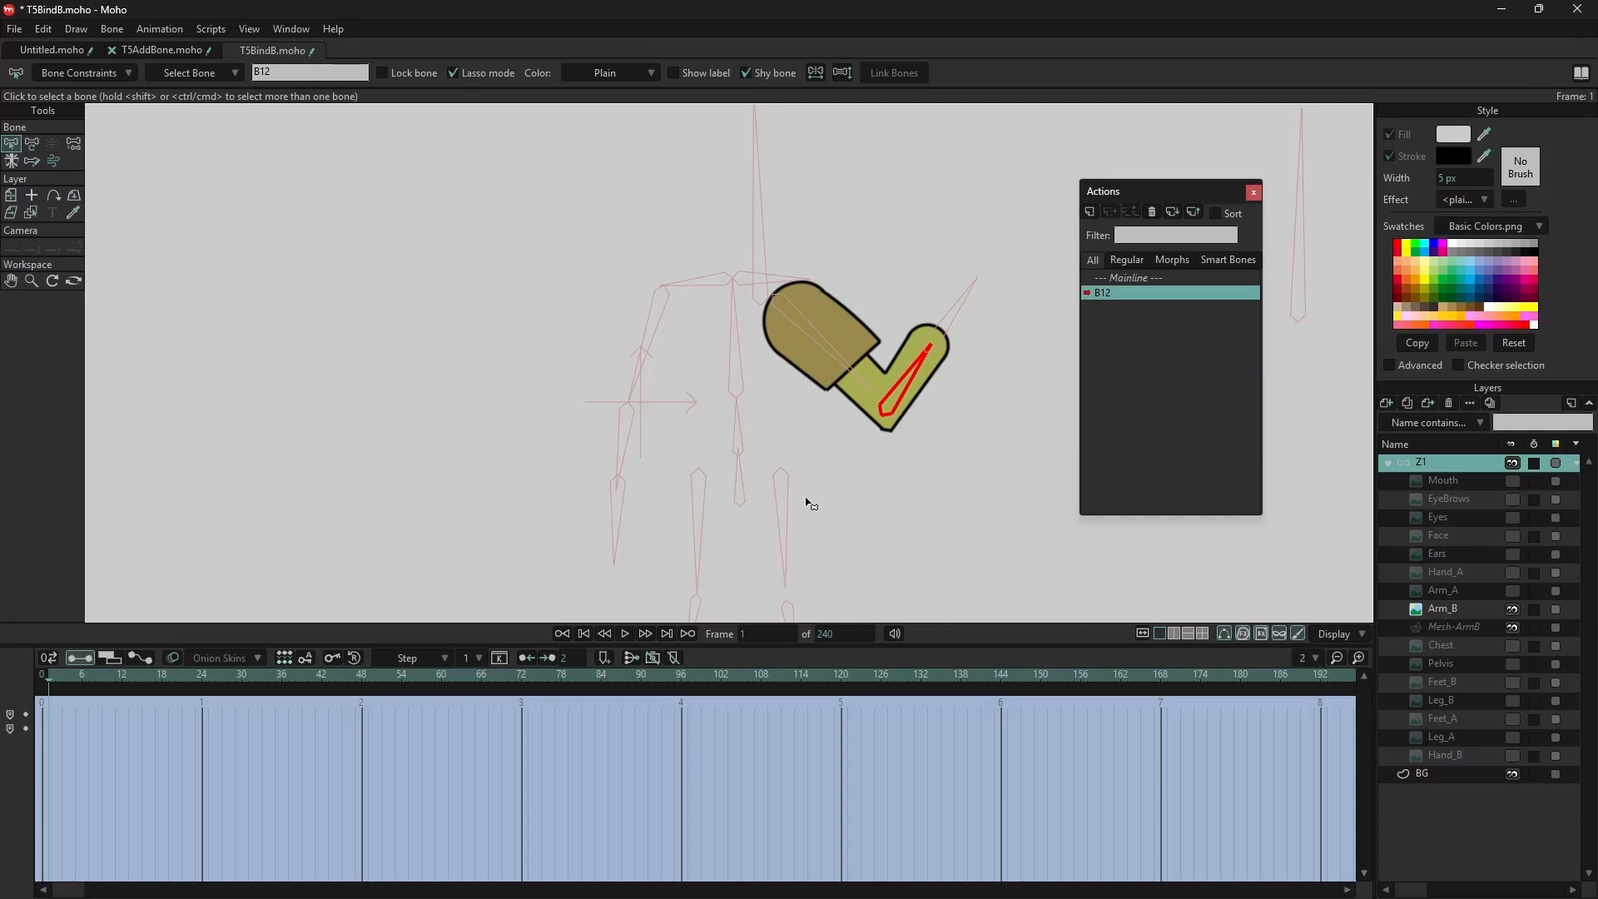
- At frame 48 of the B12 action, rotate the forearm bone down to -4.6° and scrub the timeline to check the motion
key(t)
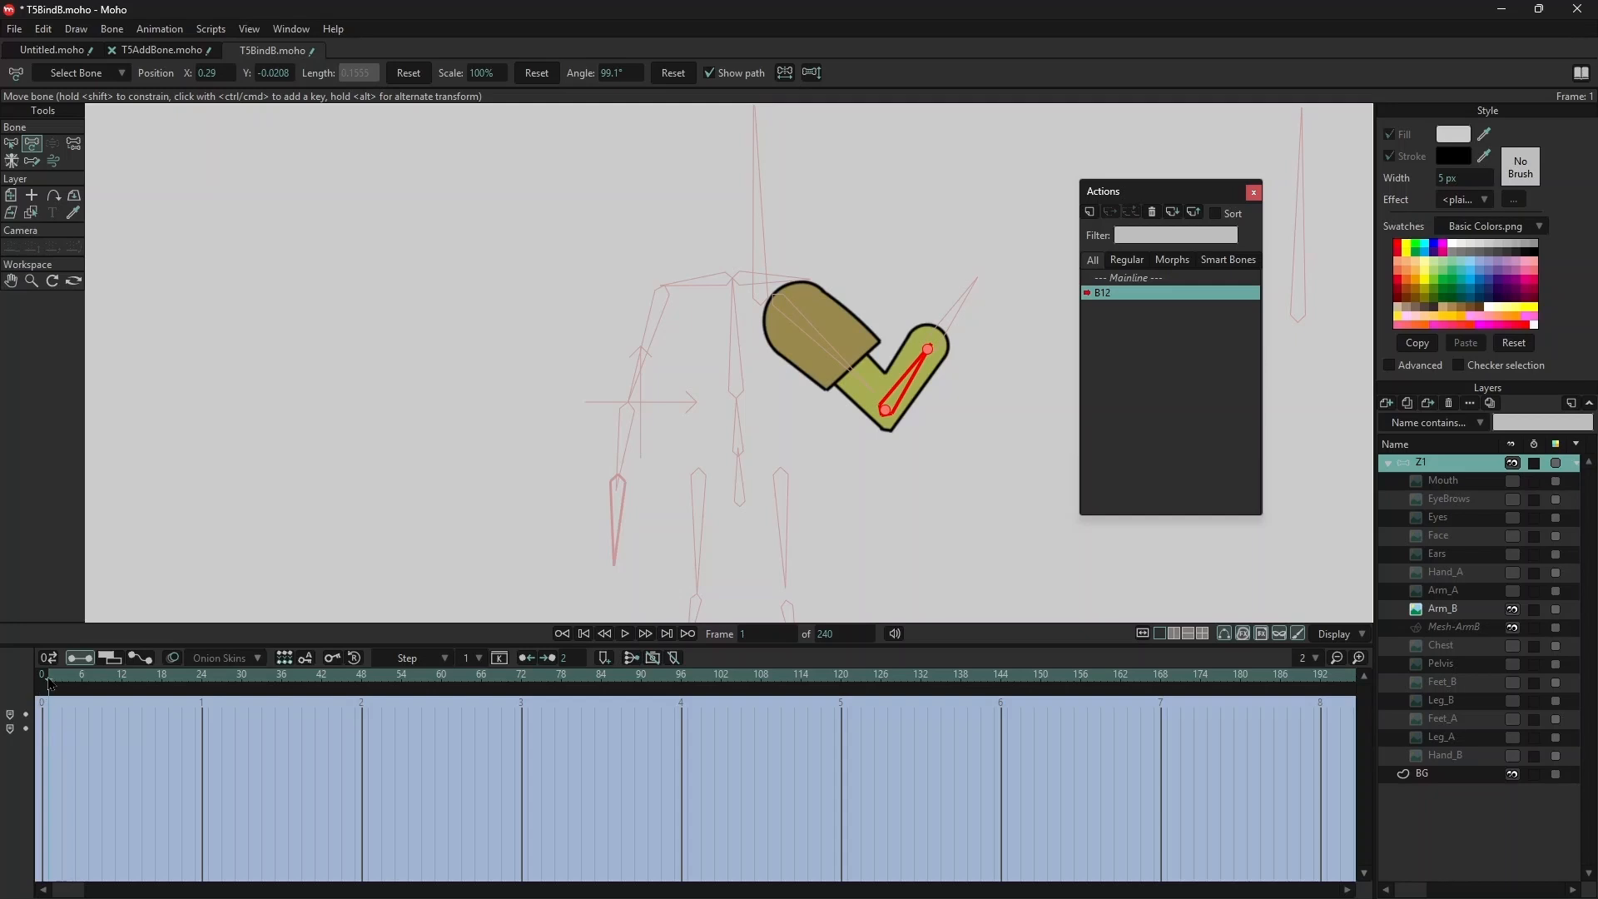
drag(48, 684, 363, 721)
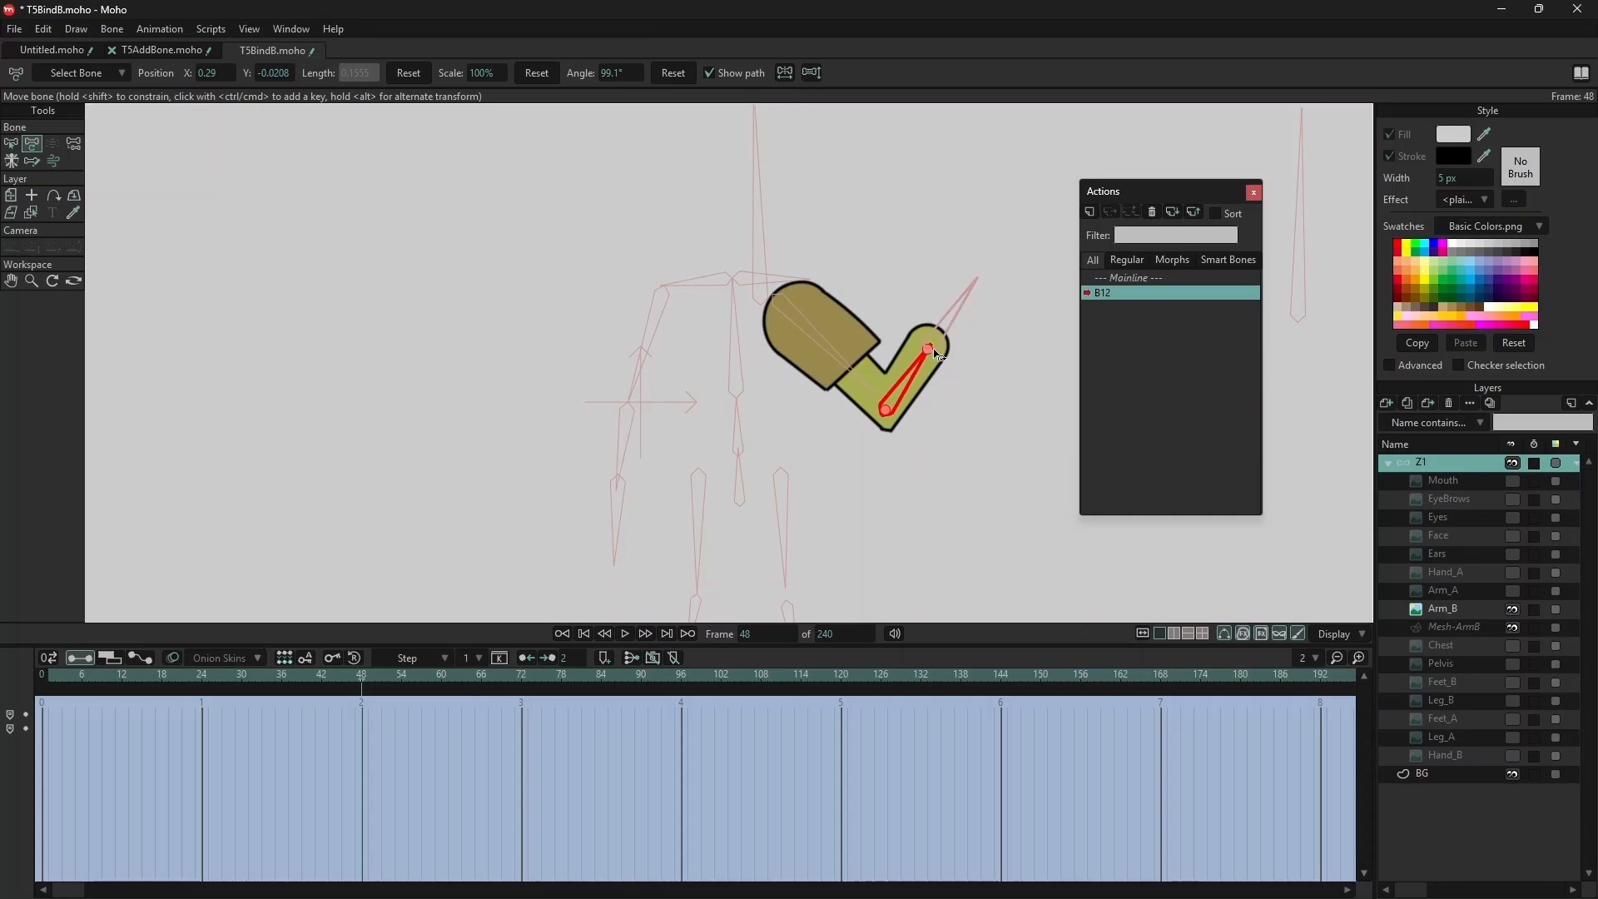
drag(924, 368, 947, 511)
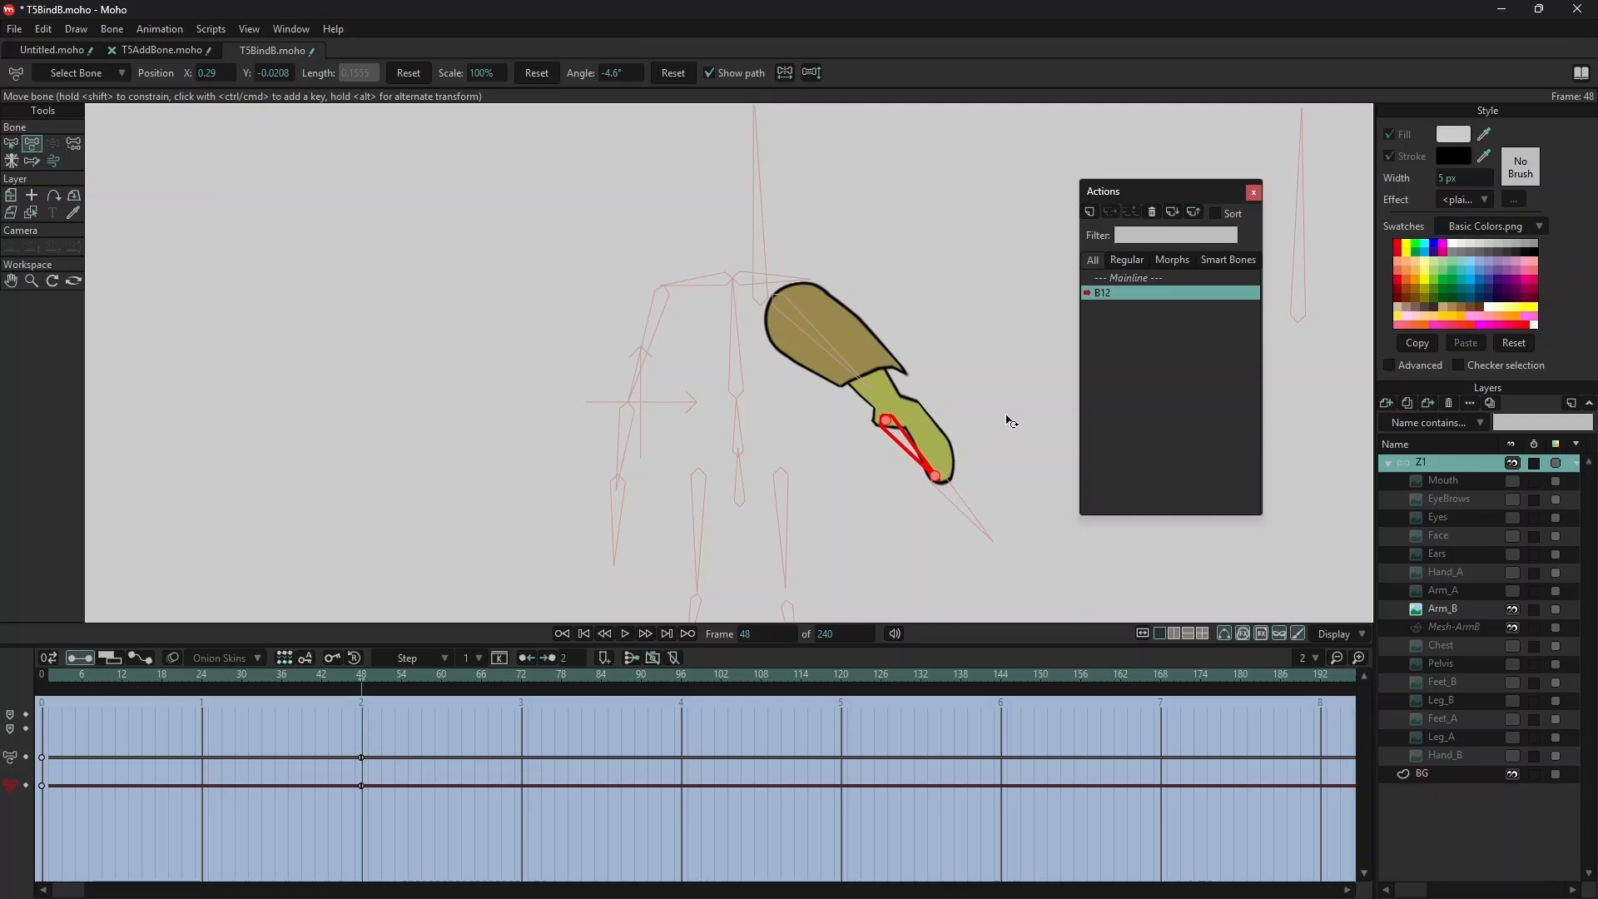
drag(363, 680, 358, 728)
click(49, 685)
- On the Mesh-ArmB layer at frame 48 of B12, move the mesh points around the elbow and sleeve tip to smooth the bent arm
click(1456, 630)
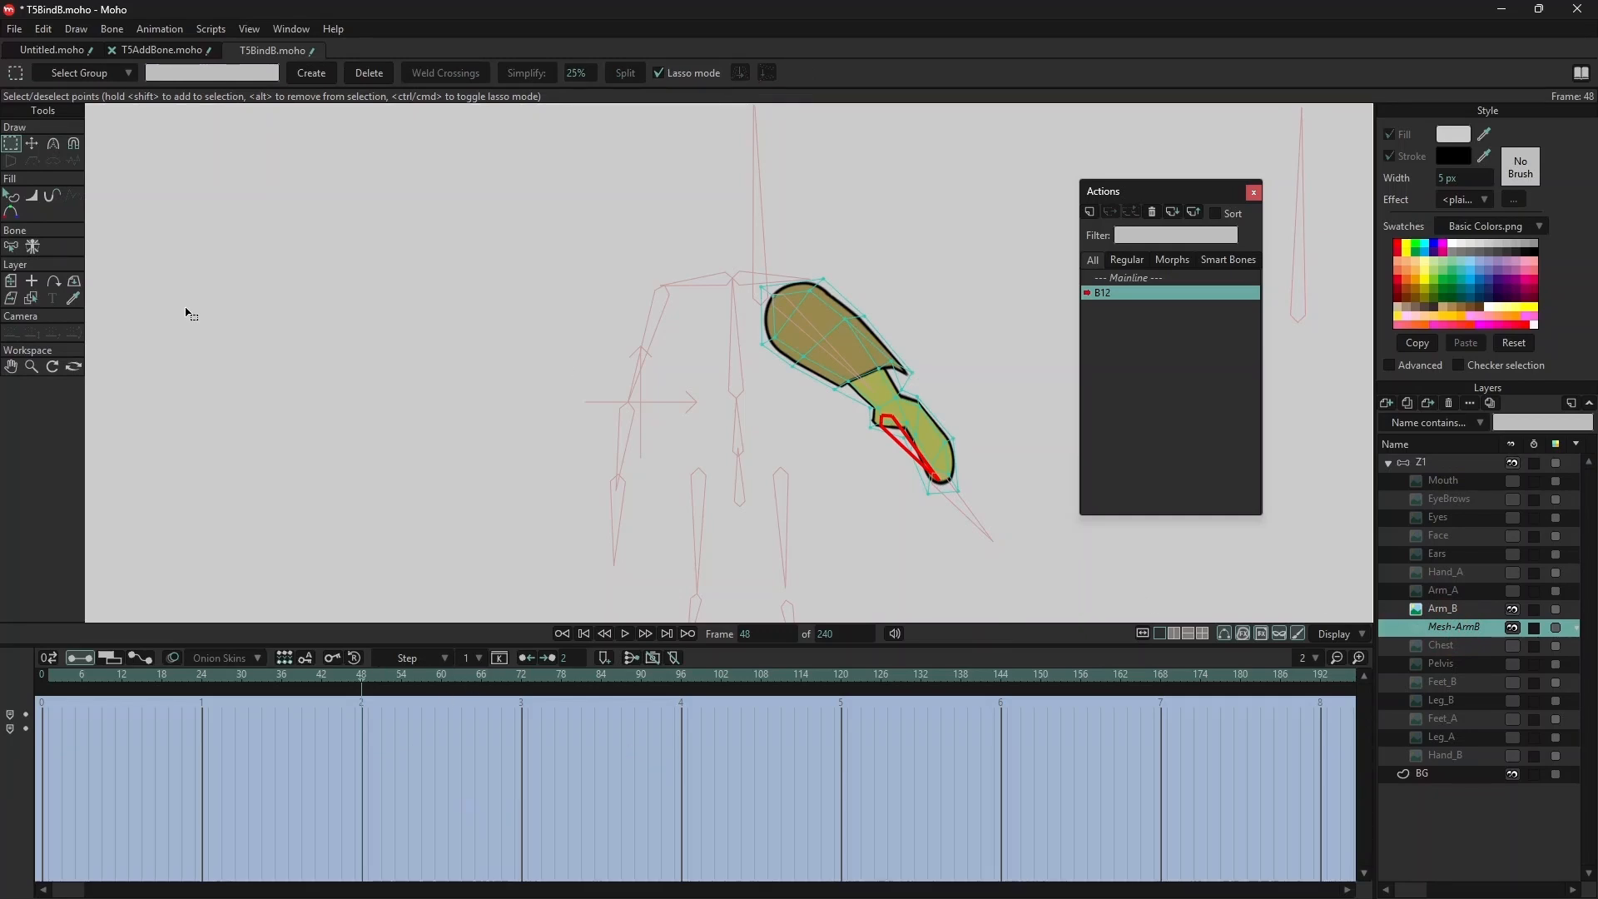
click(33, 146)
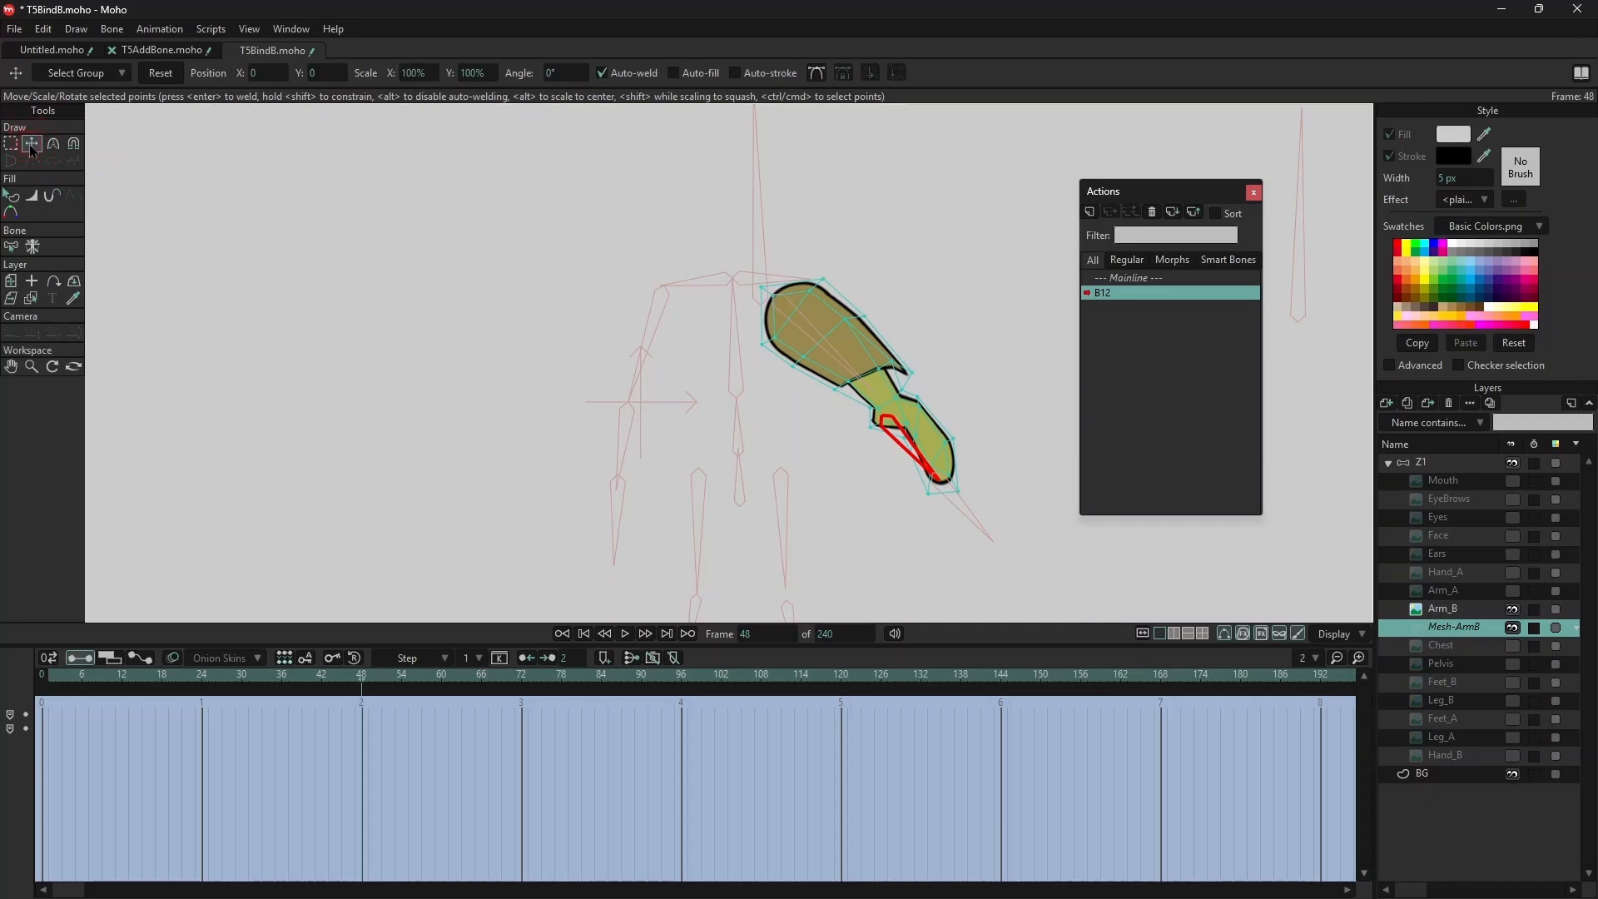
drag(1176, 193, 1269, 189)
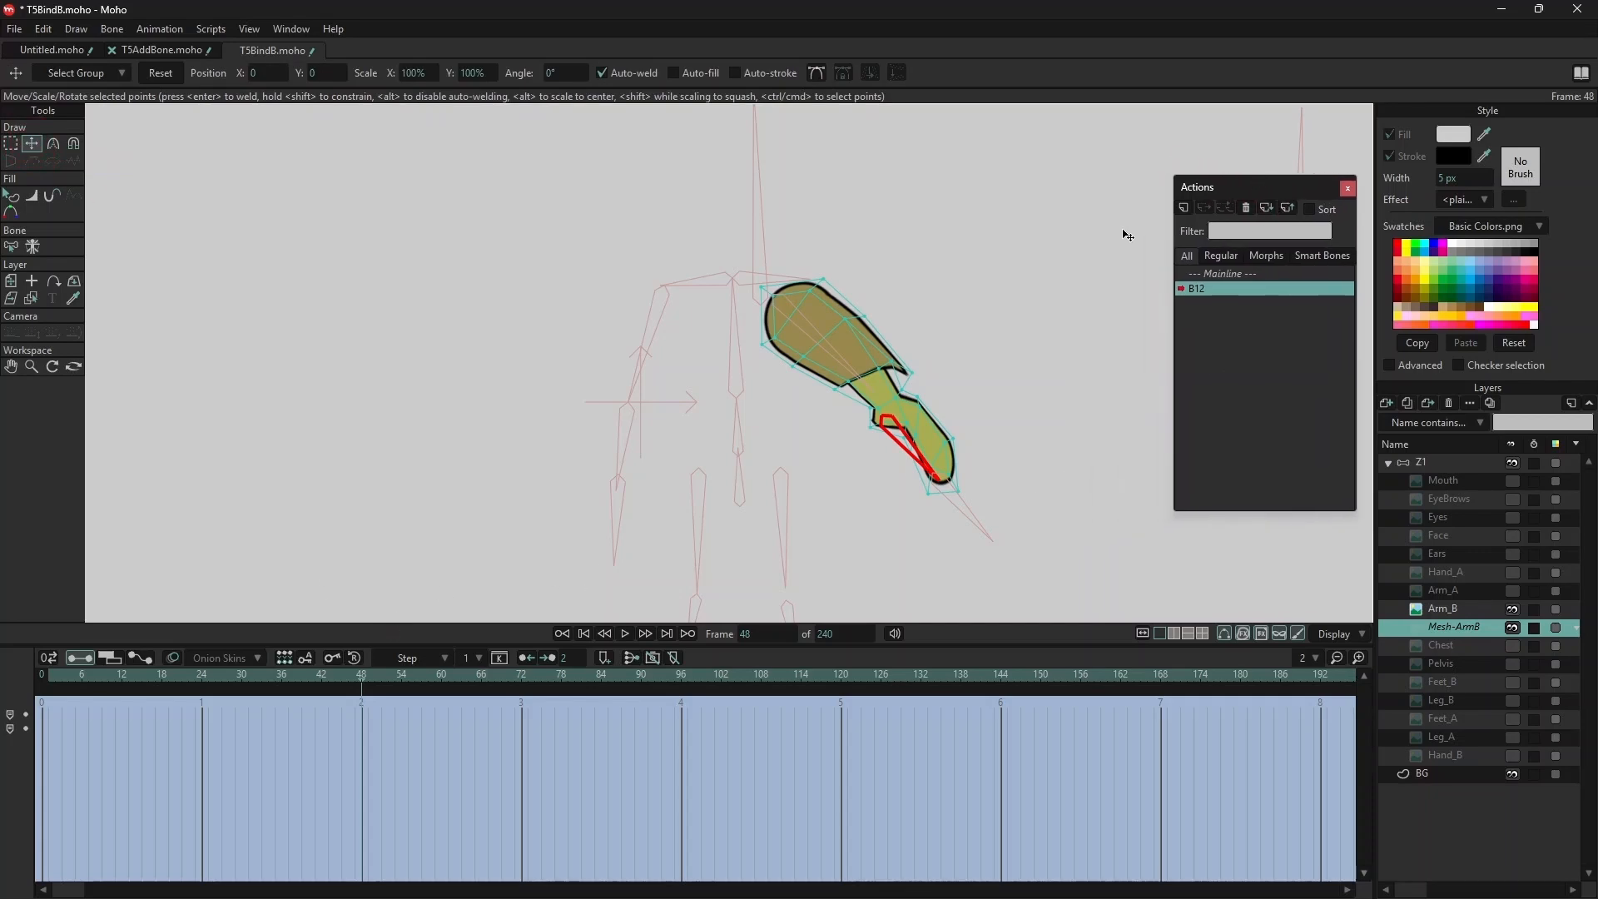
scroll(1017, 365, up, 3)
drag(969, 426, 911, 305)
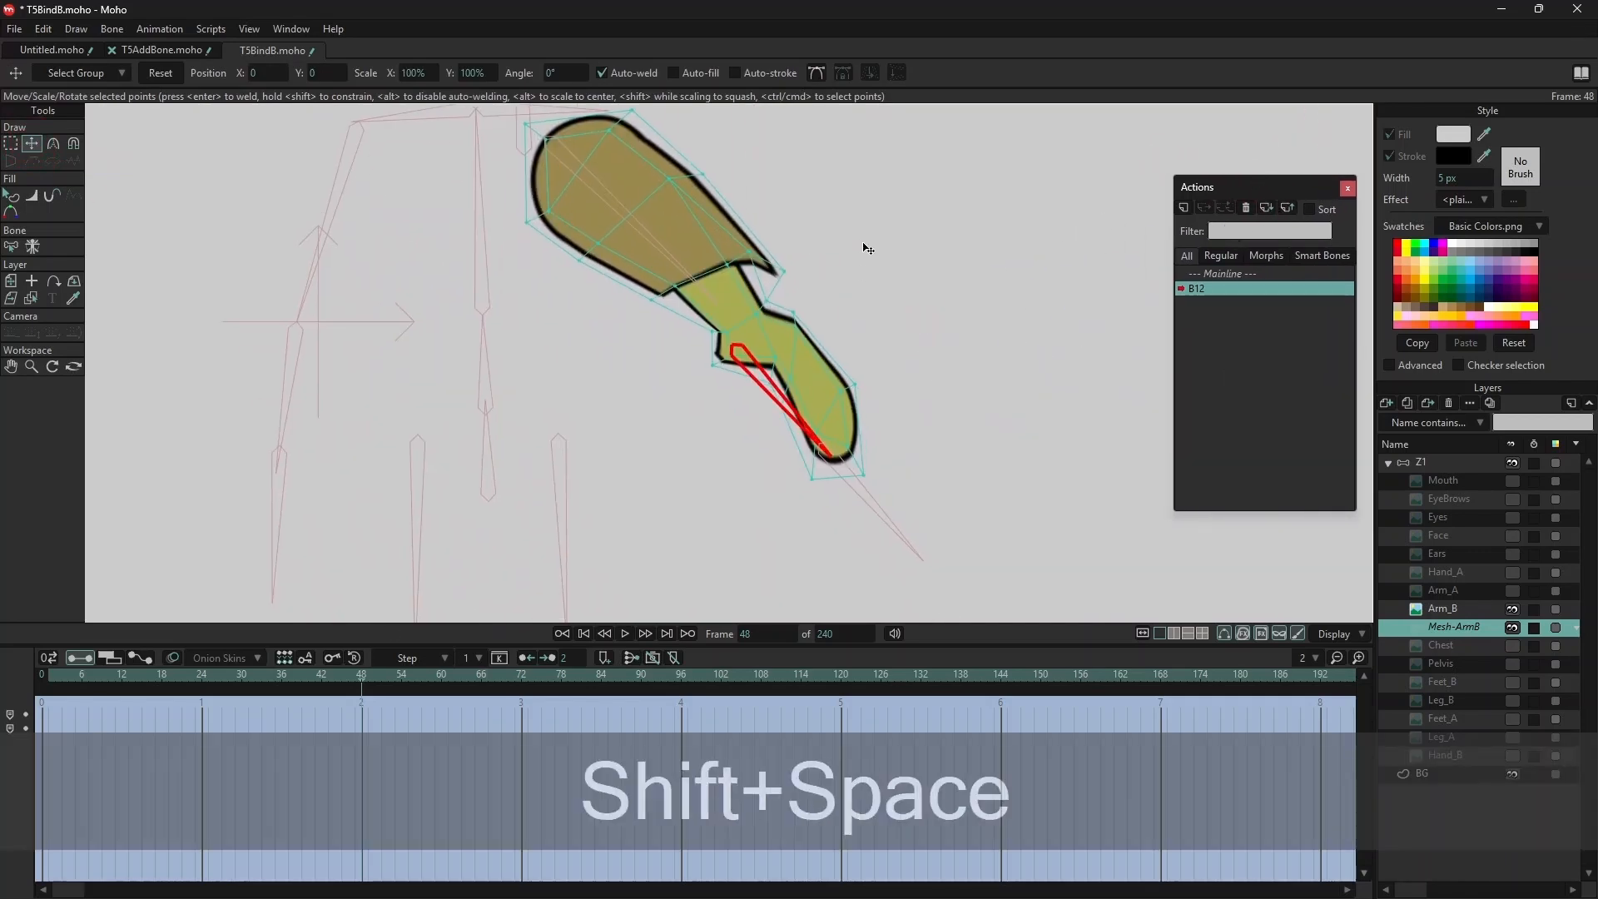
drag(866, 246, 945, 293)
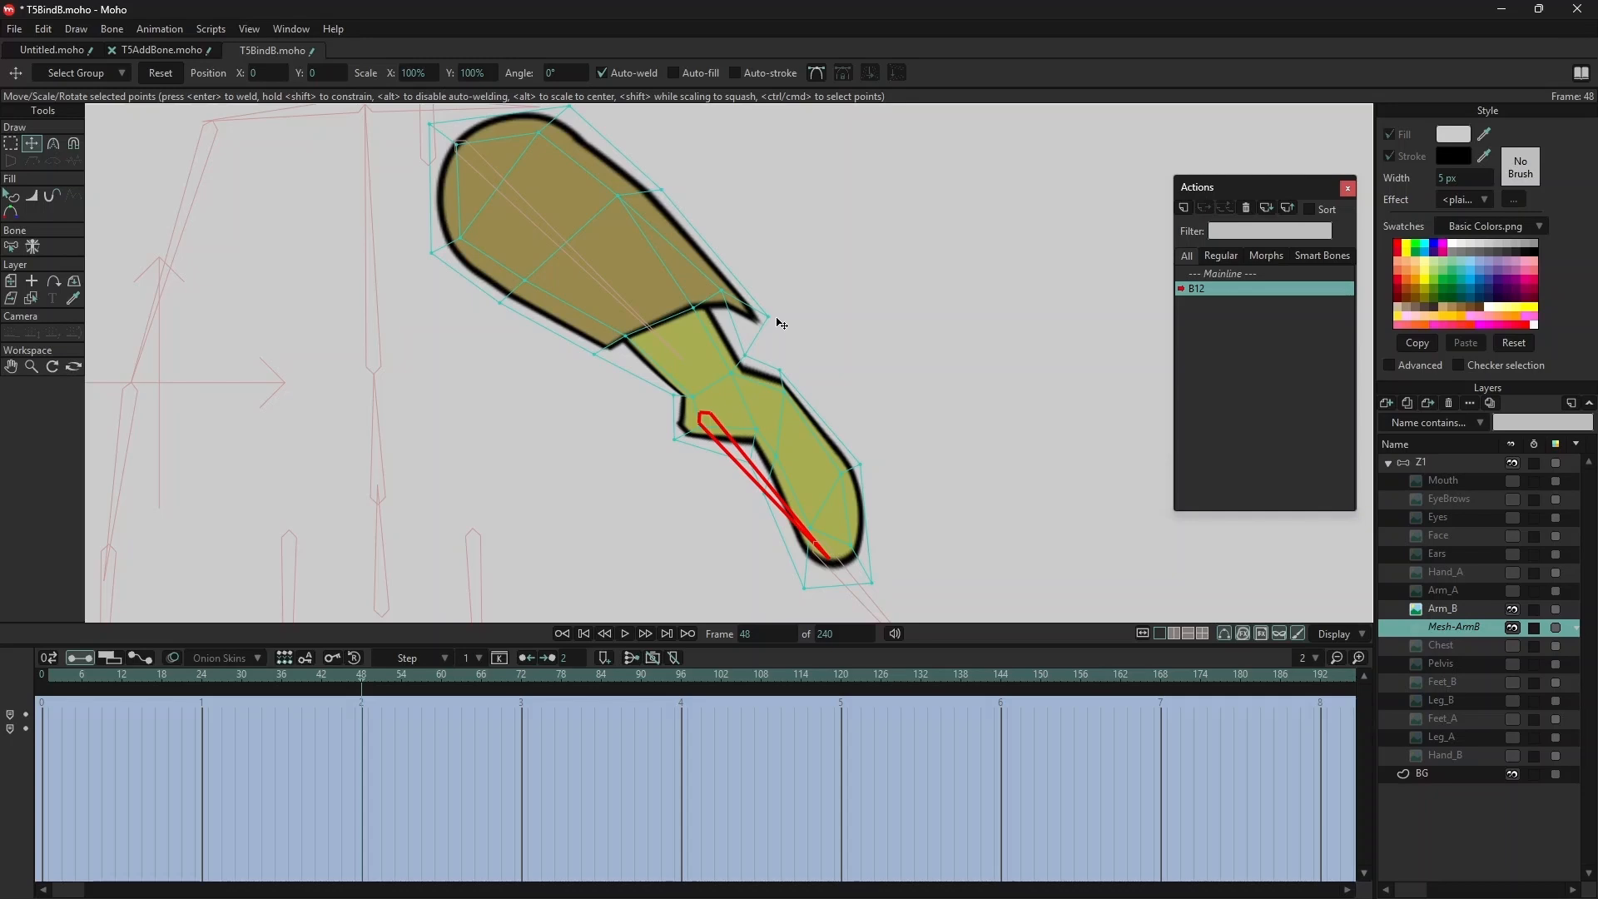
drag(768, 317, 689, 300)
drag(745, 356, 756, 348)
drag(780, 369, 748, 361)
drag(675, 440, 700, 421)
drag(756, 432, 716, 424)
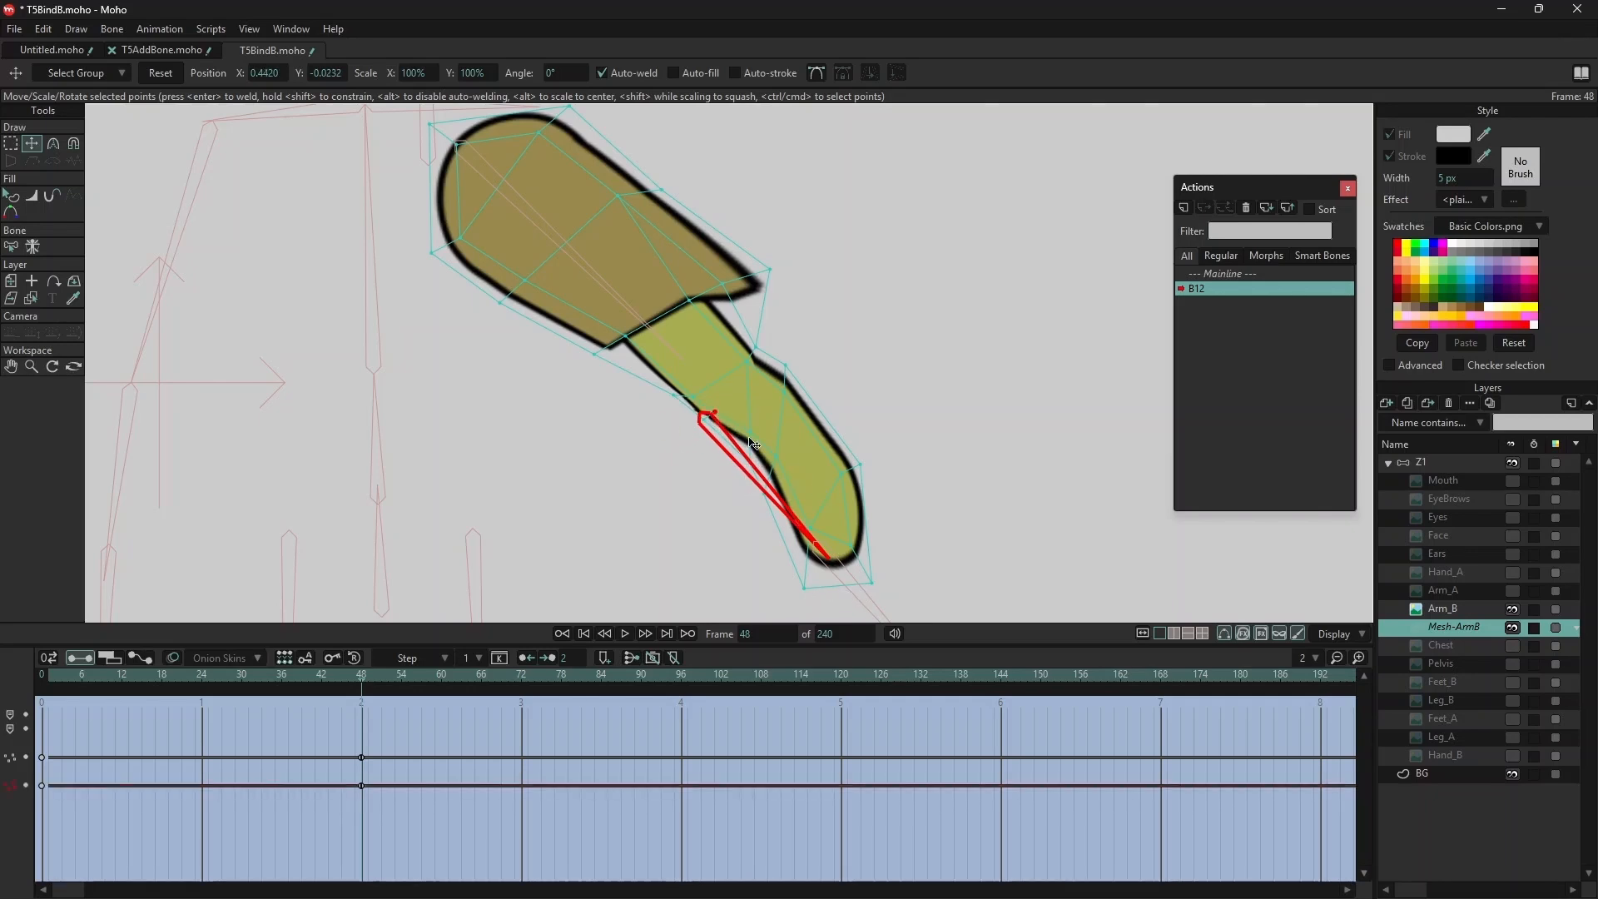
- Refine the sleeve's outline at frame 48 by moving its tip, cuff and edge mesh points, widening its lower corner
drag(786, 367, 782, 366)
drag(861, 464, 858, 463)
drag(782, 367, 787, 367)
drag(770, 270, 766, 253)
mouse_move(722, 285)
mouse_down()
mouse_move(764, 247)
mouse_move(712, 265)
mouse_up()
drag(689, 300, 621, 335)
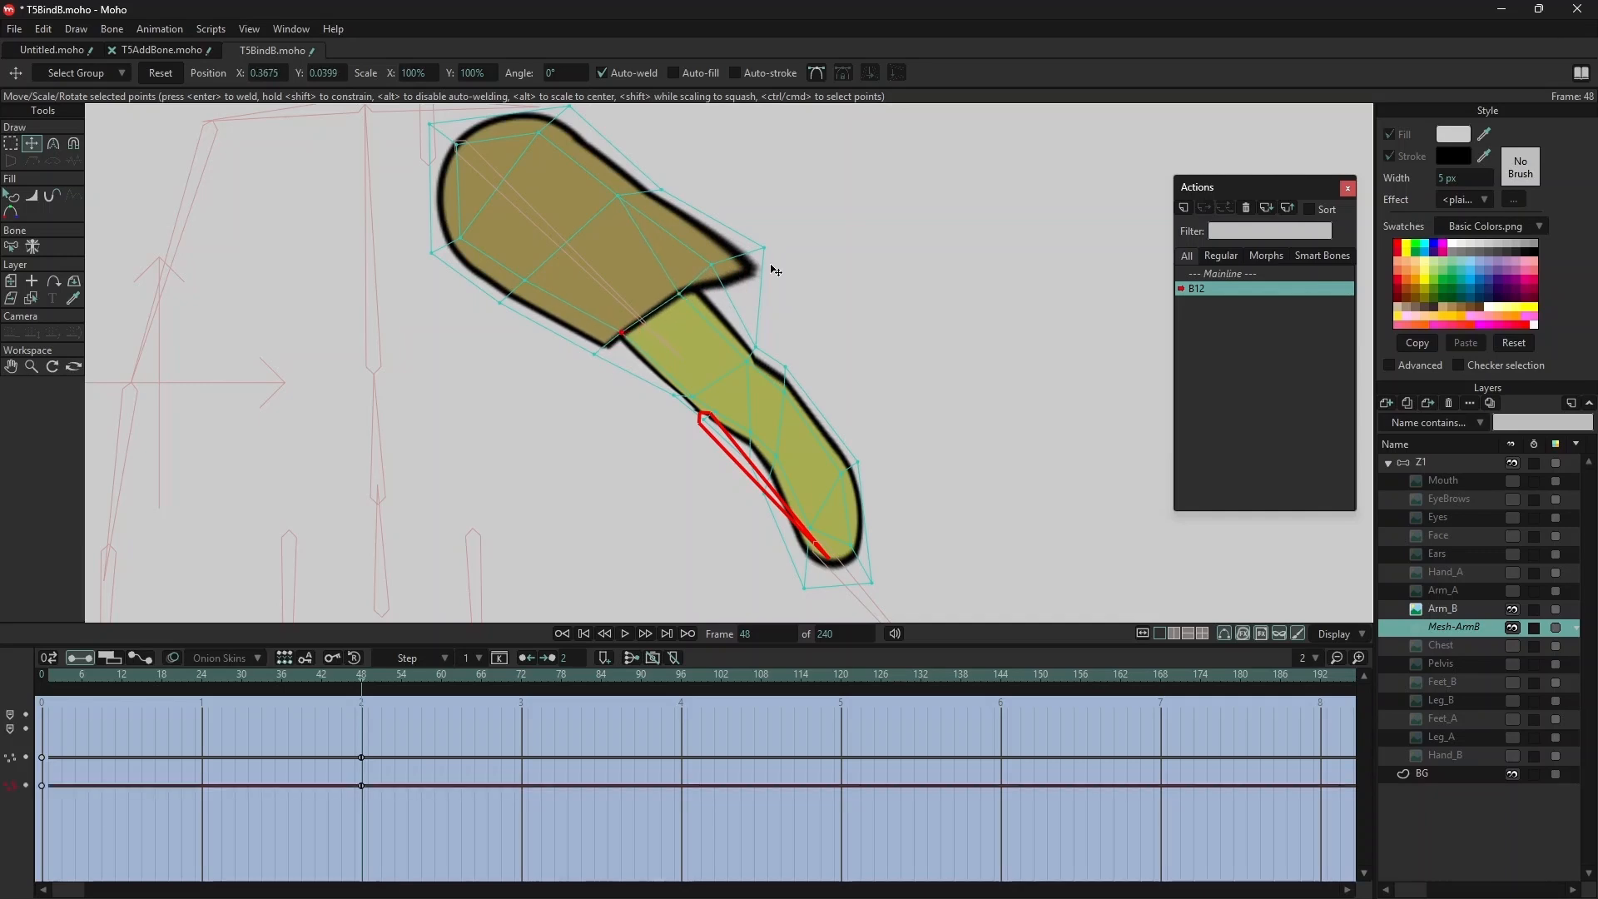
drag(766, 252, 765, 250)
drag(661, 186, 665, 174)
drag(594, 357, 564, 385)
drag(675, 396, 668, 407)
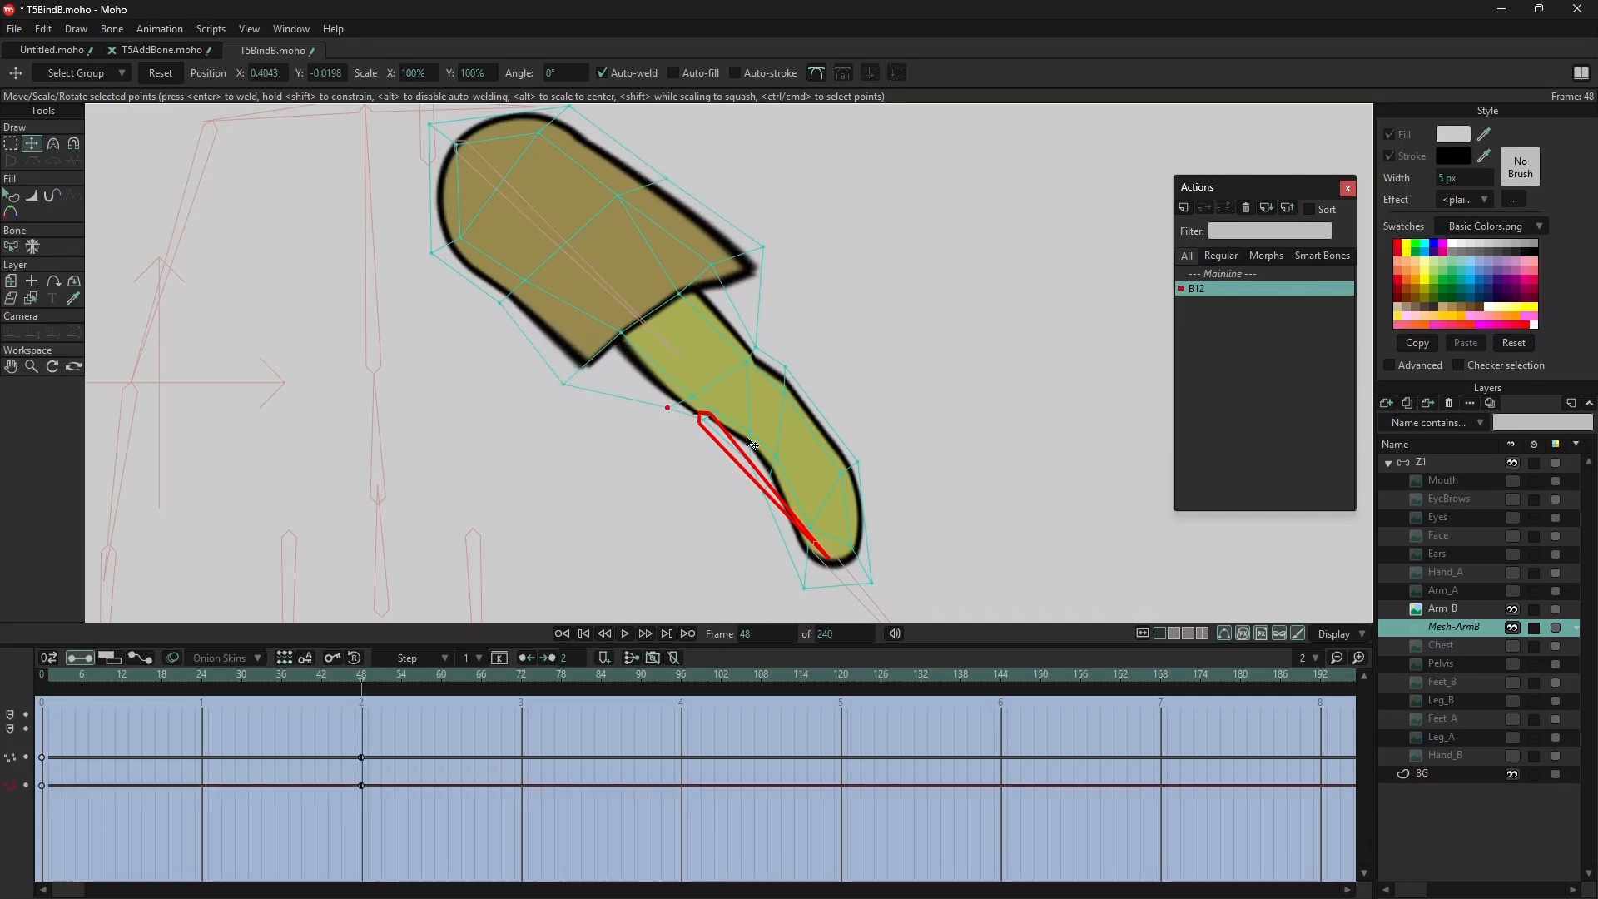
- Adjust the mesh points along the forearm's underside and inner elbow, with small corrections at the sleeve tip and cuff
mouse_move(751, 452)
mouse_down()
mouse_move(729, 478)
mouse_move(754, 499)
mouse_move(725, 471)
mouse_up()
drag(753, 353, 764, 345)
drag(756, 502, 688, 436)
drag(401, 710, 363, 770)
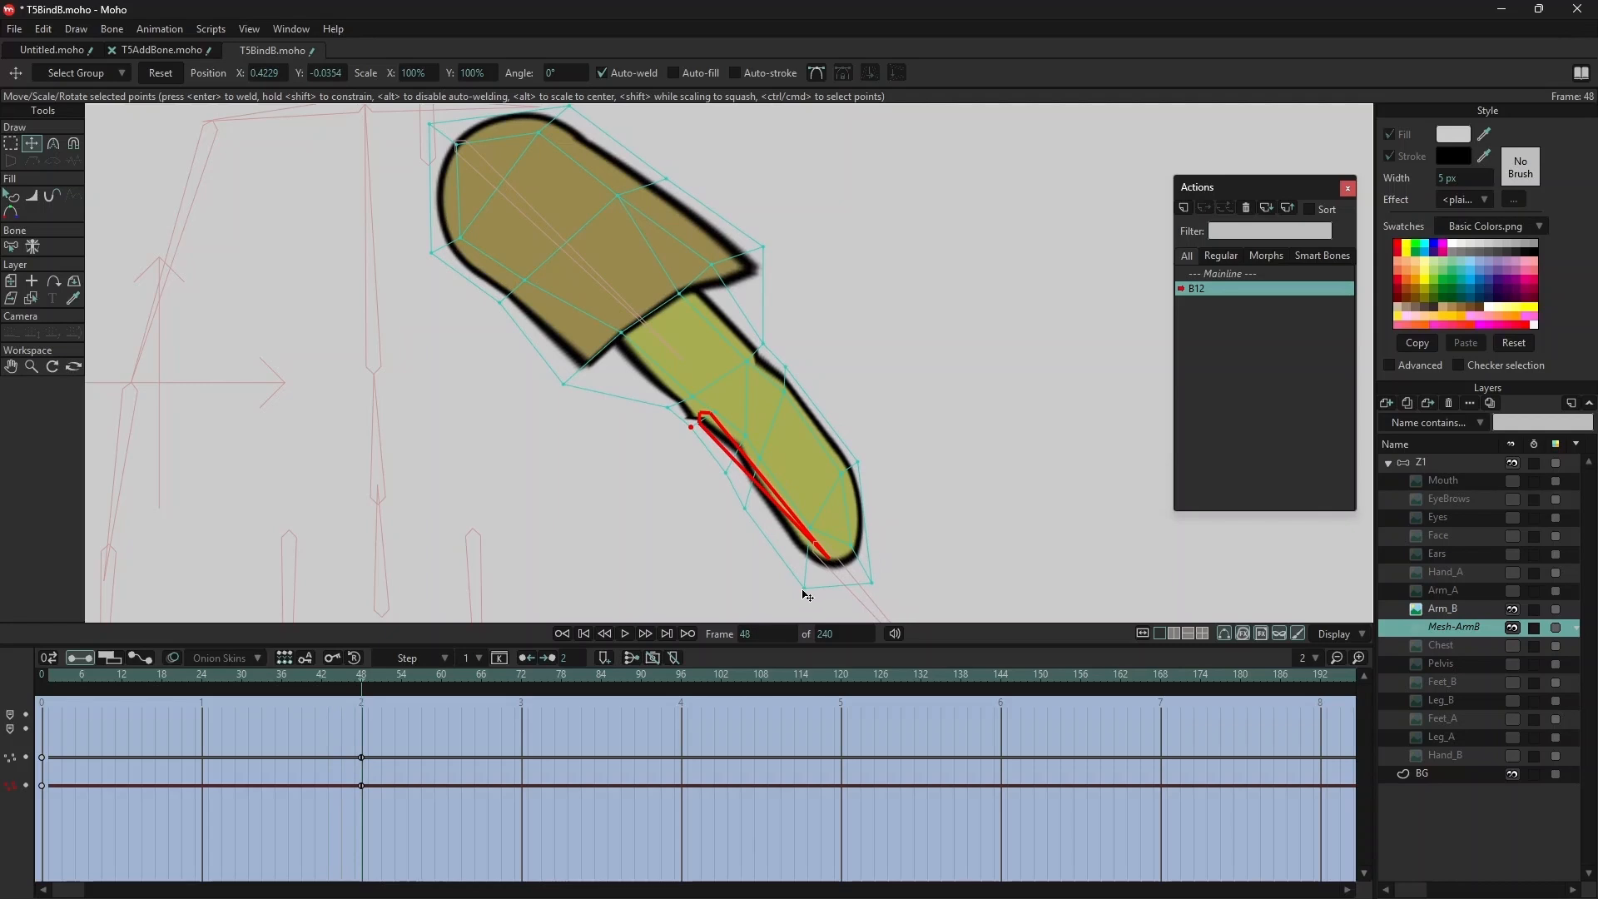
click(855, 460)
click(763, 250)
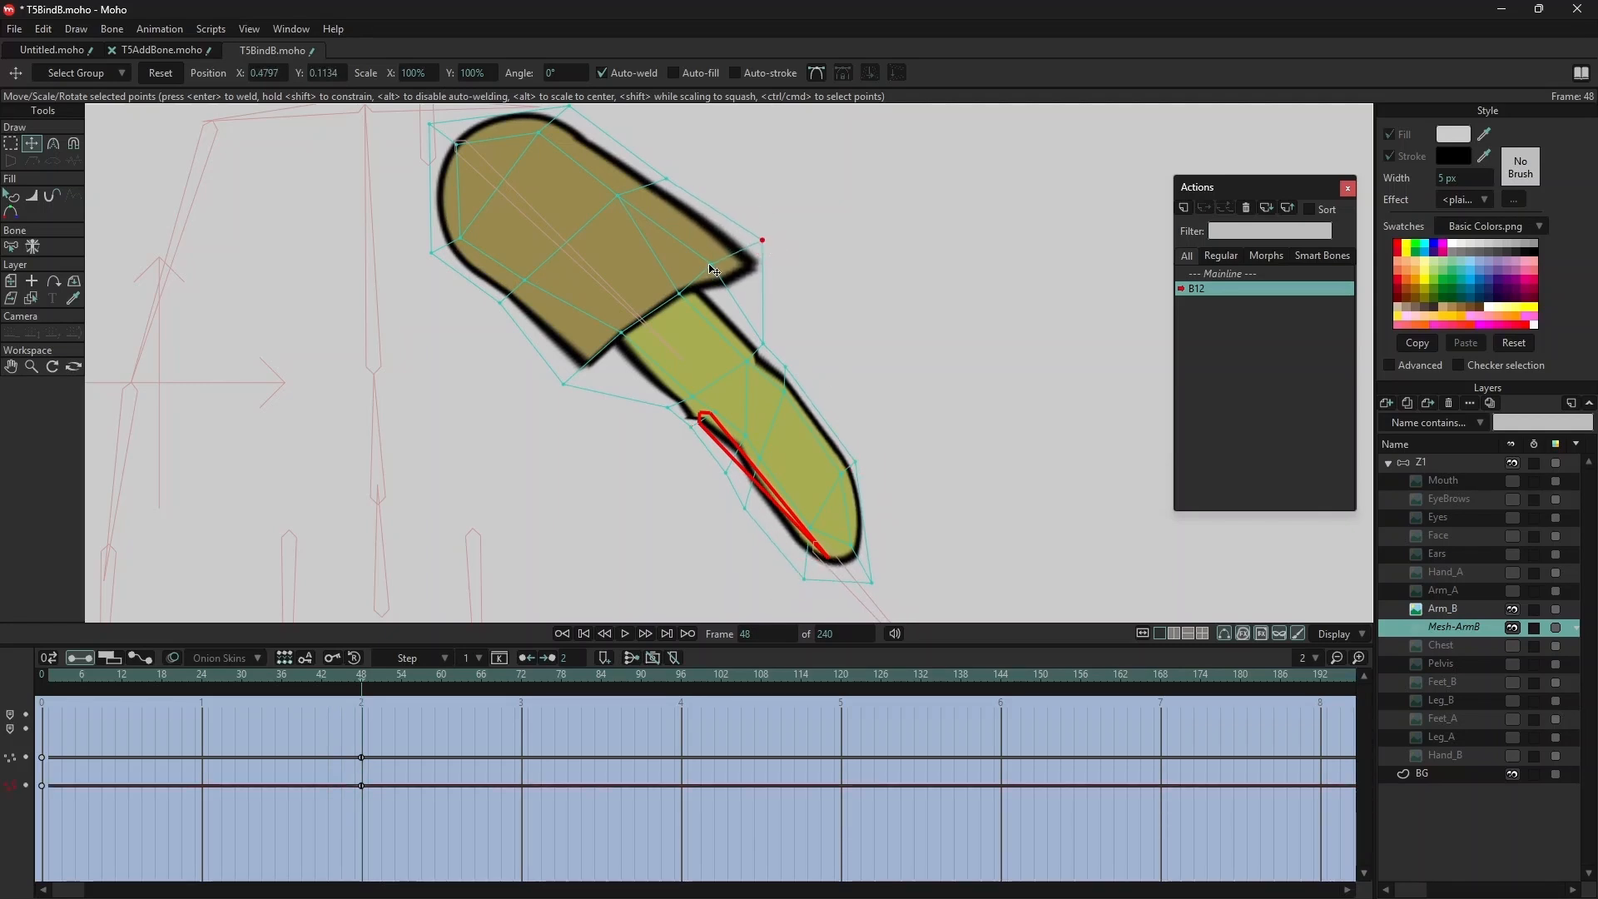
click(622, 336)
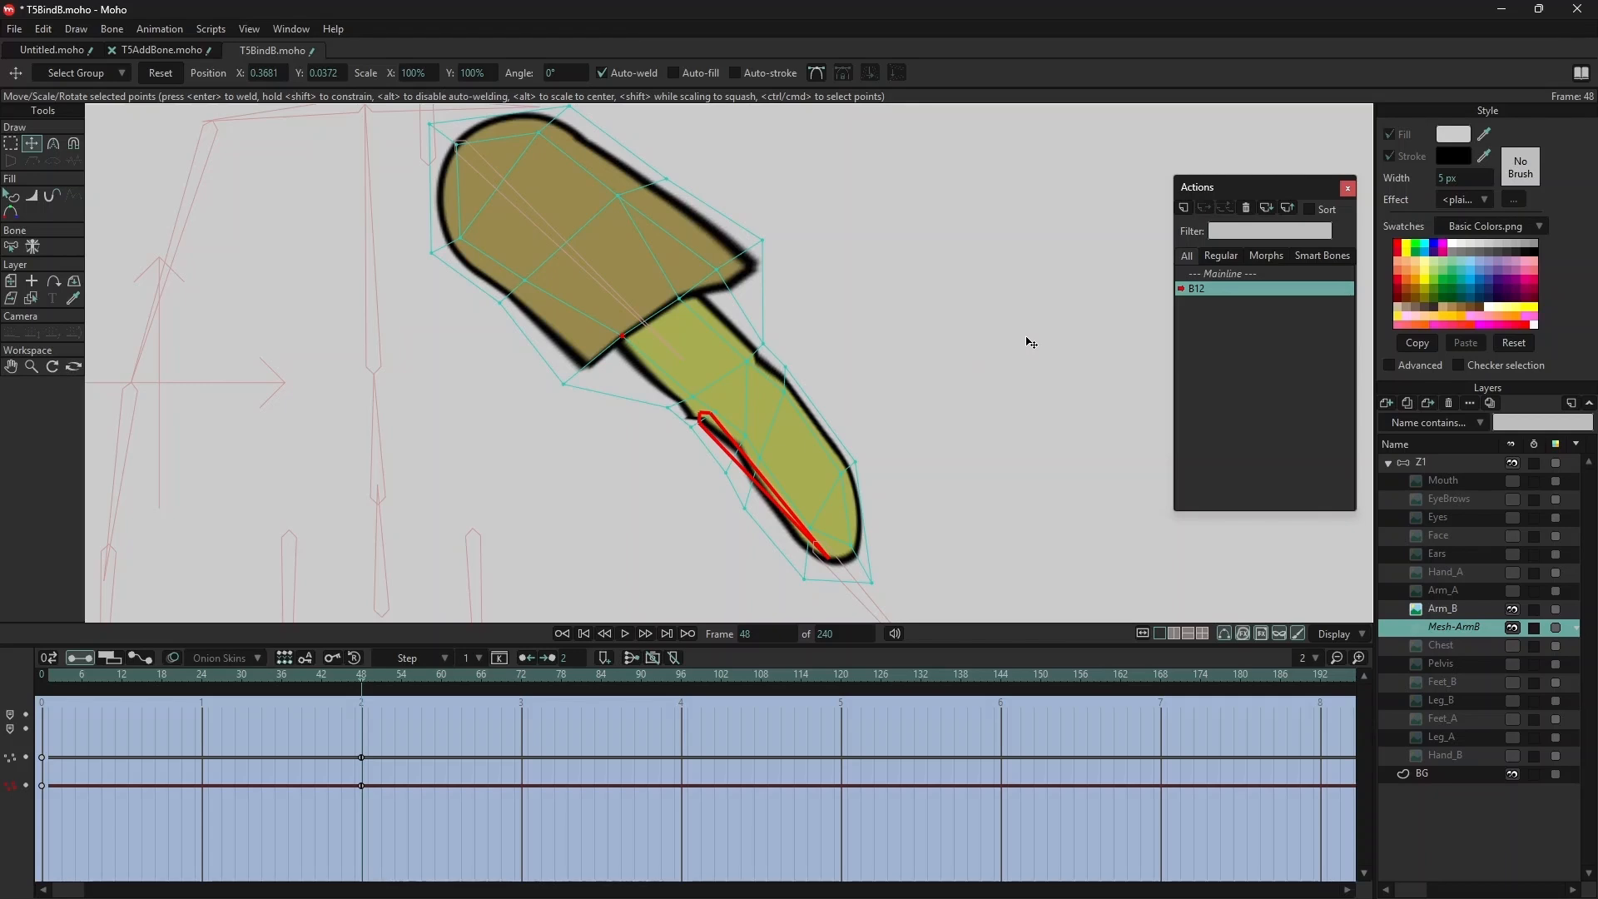
- Return to the Mainline and bend the raised arm to test the B12 smart bone correction
click(1226, 275)
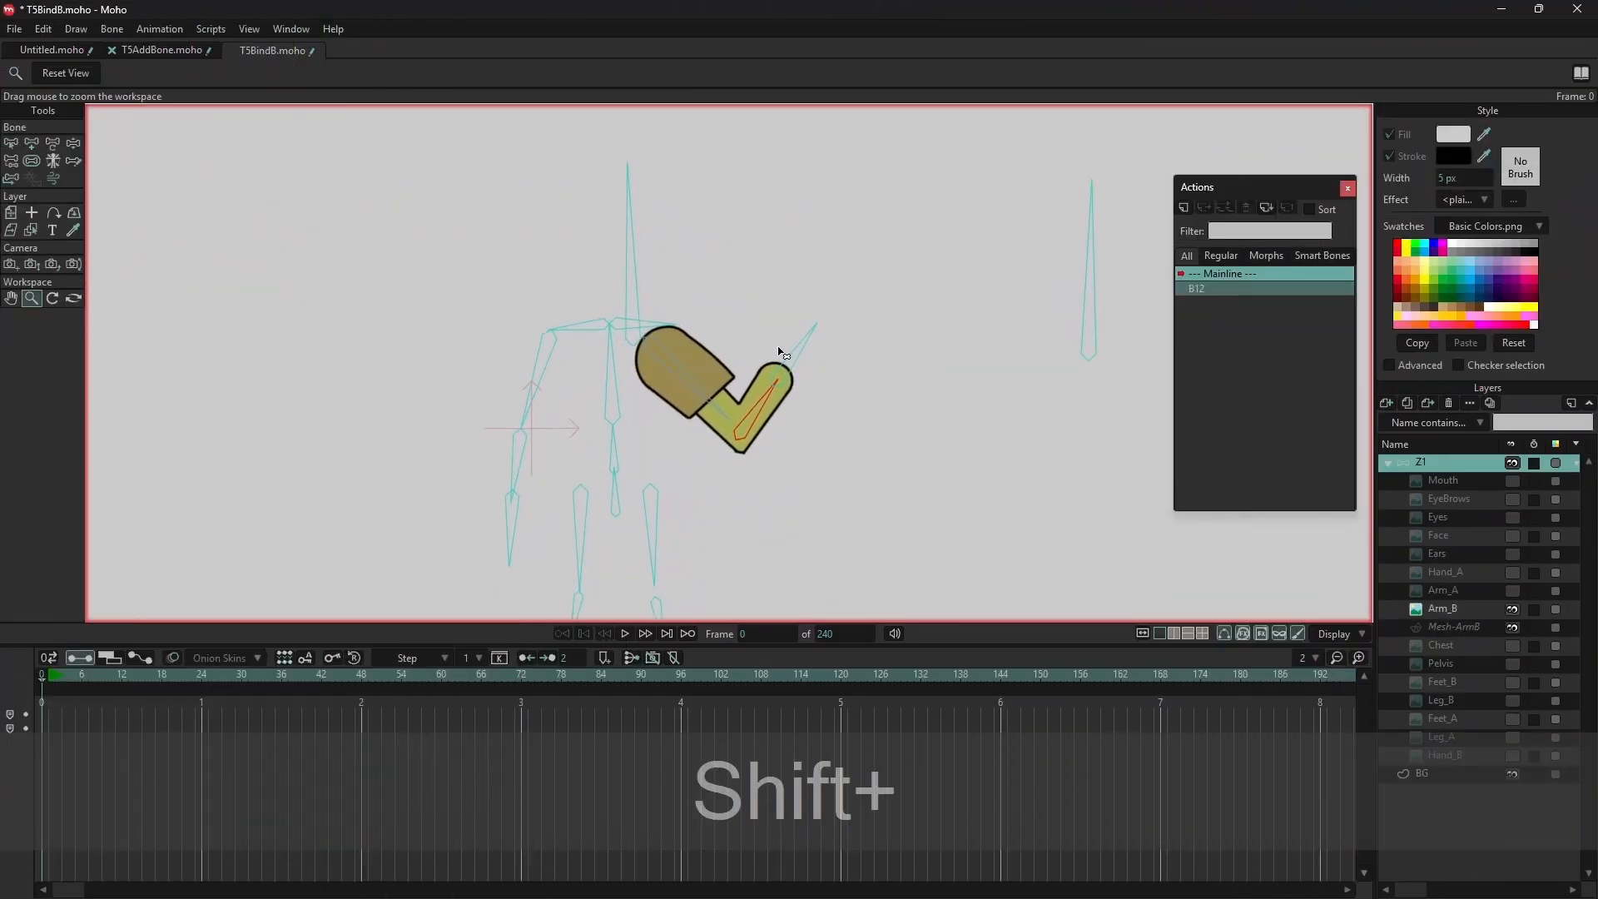
key(shift+z)
mouse_move(781, 397)
mouse_down()
mouse_move(857, 503)
mouse_move(770, 379)
mouse_move(866, 506)
mouse_move(804, 411)
mouse_up()
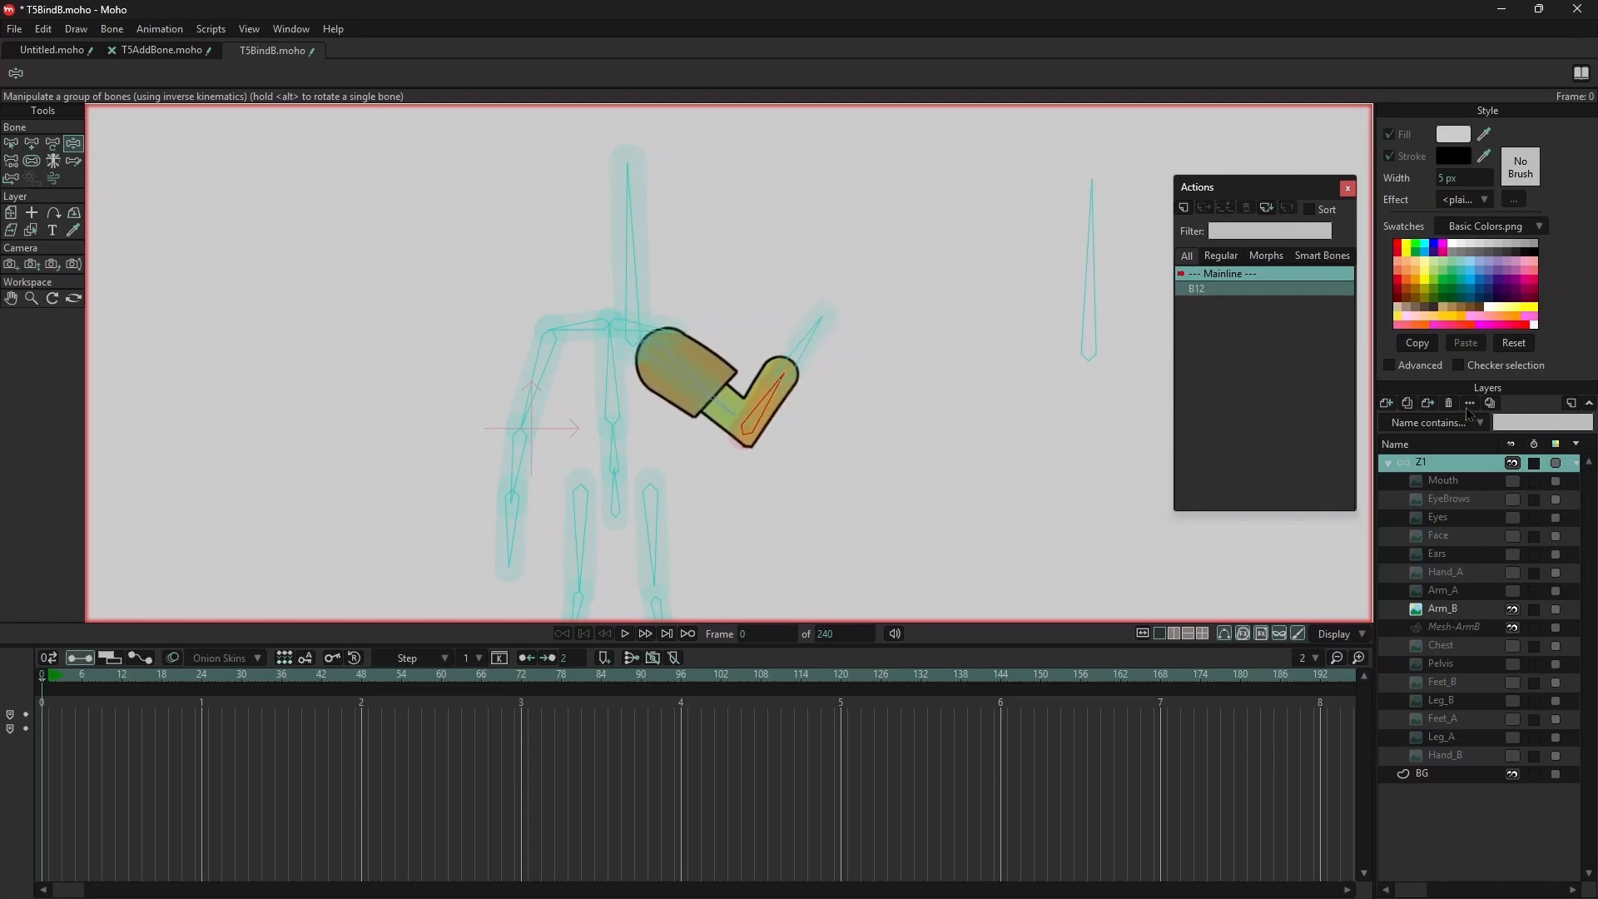
- Show all of the character's layers
click(1490, 404)
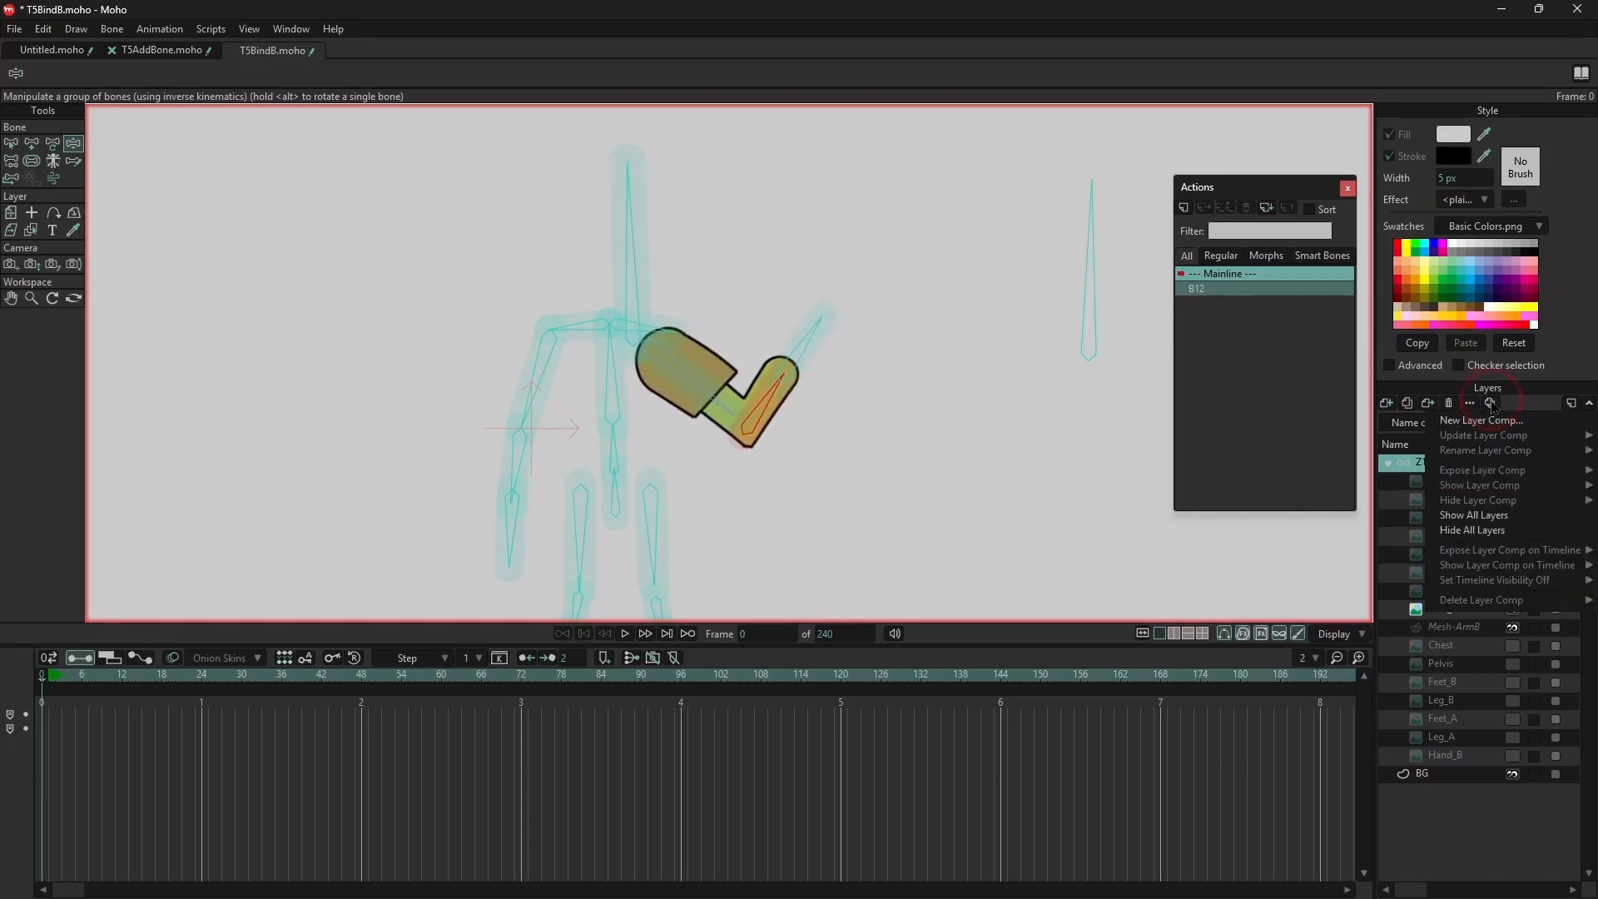
click(1494, 517)
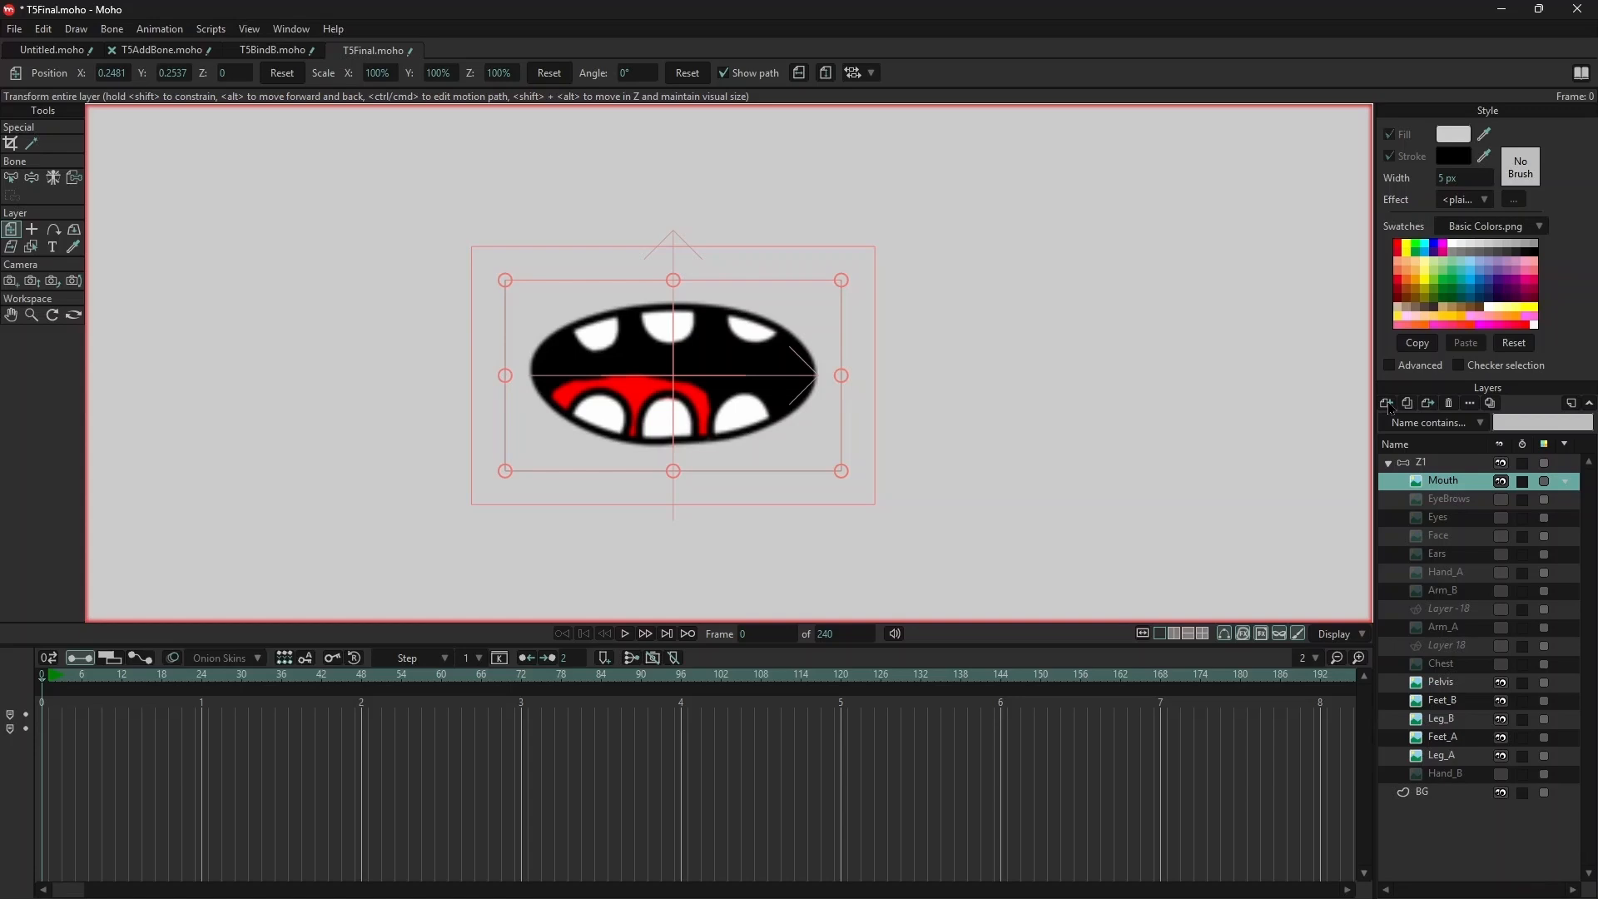
- Add a new vector layer above Mouth in the T5Final project and name it Mesh-M
click(1388, 405)
click(1405, 421)
double_click(1452, 481)
text(Mesh-)
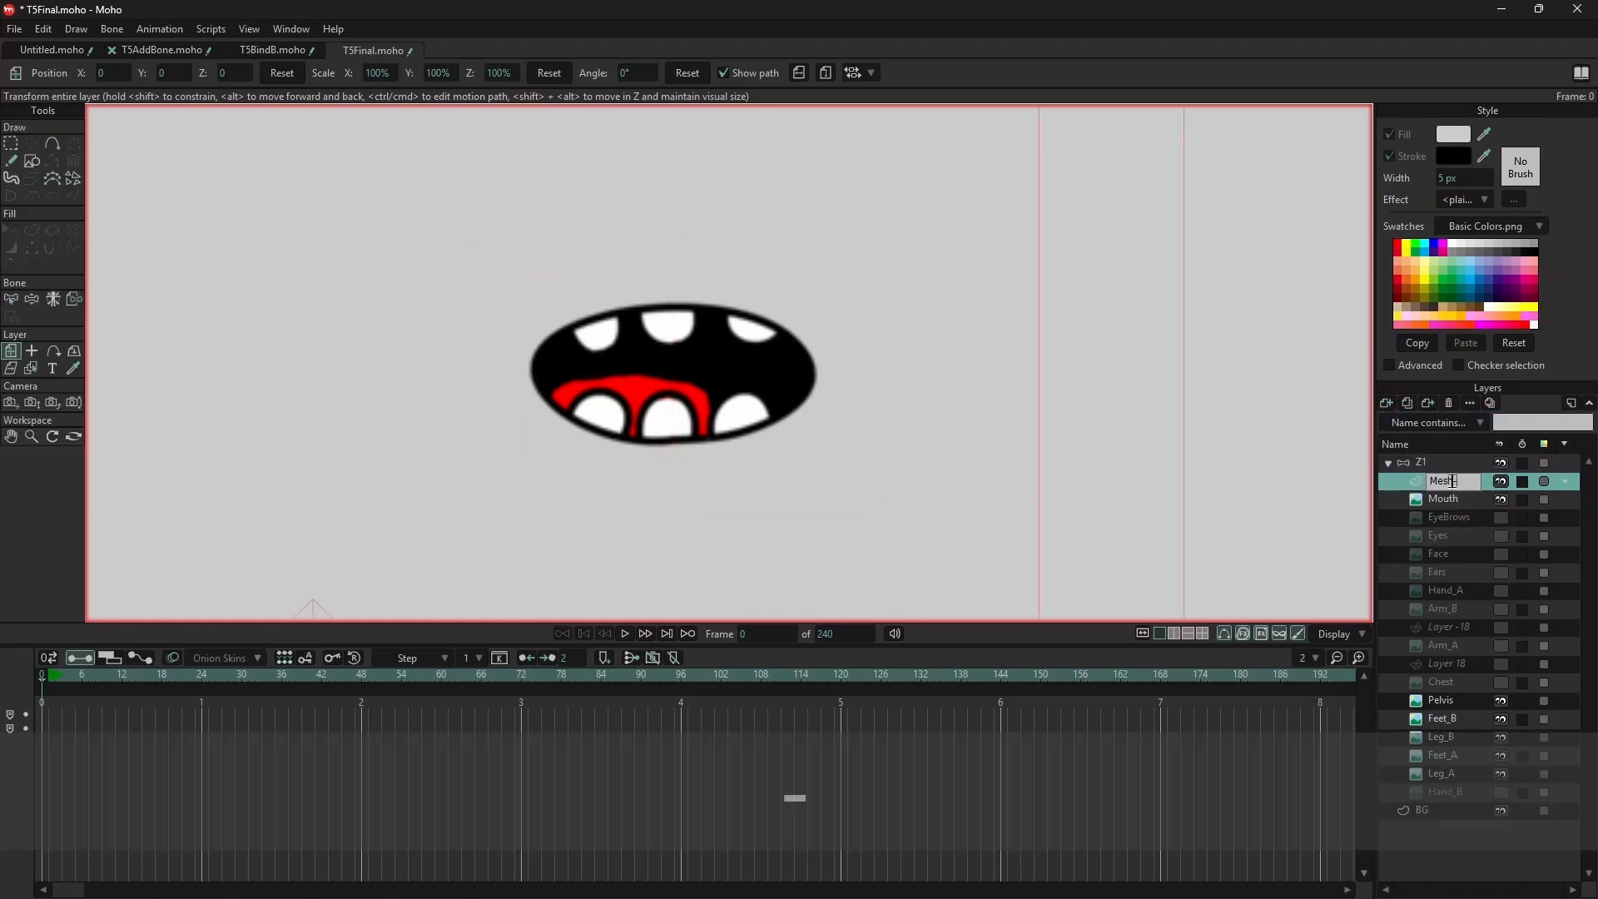
text(M)
key(Return)
- Draw a mesh on Mesh-M with outer and inner outlines around the mouth, connected by dividing lines across it
key(a)
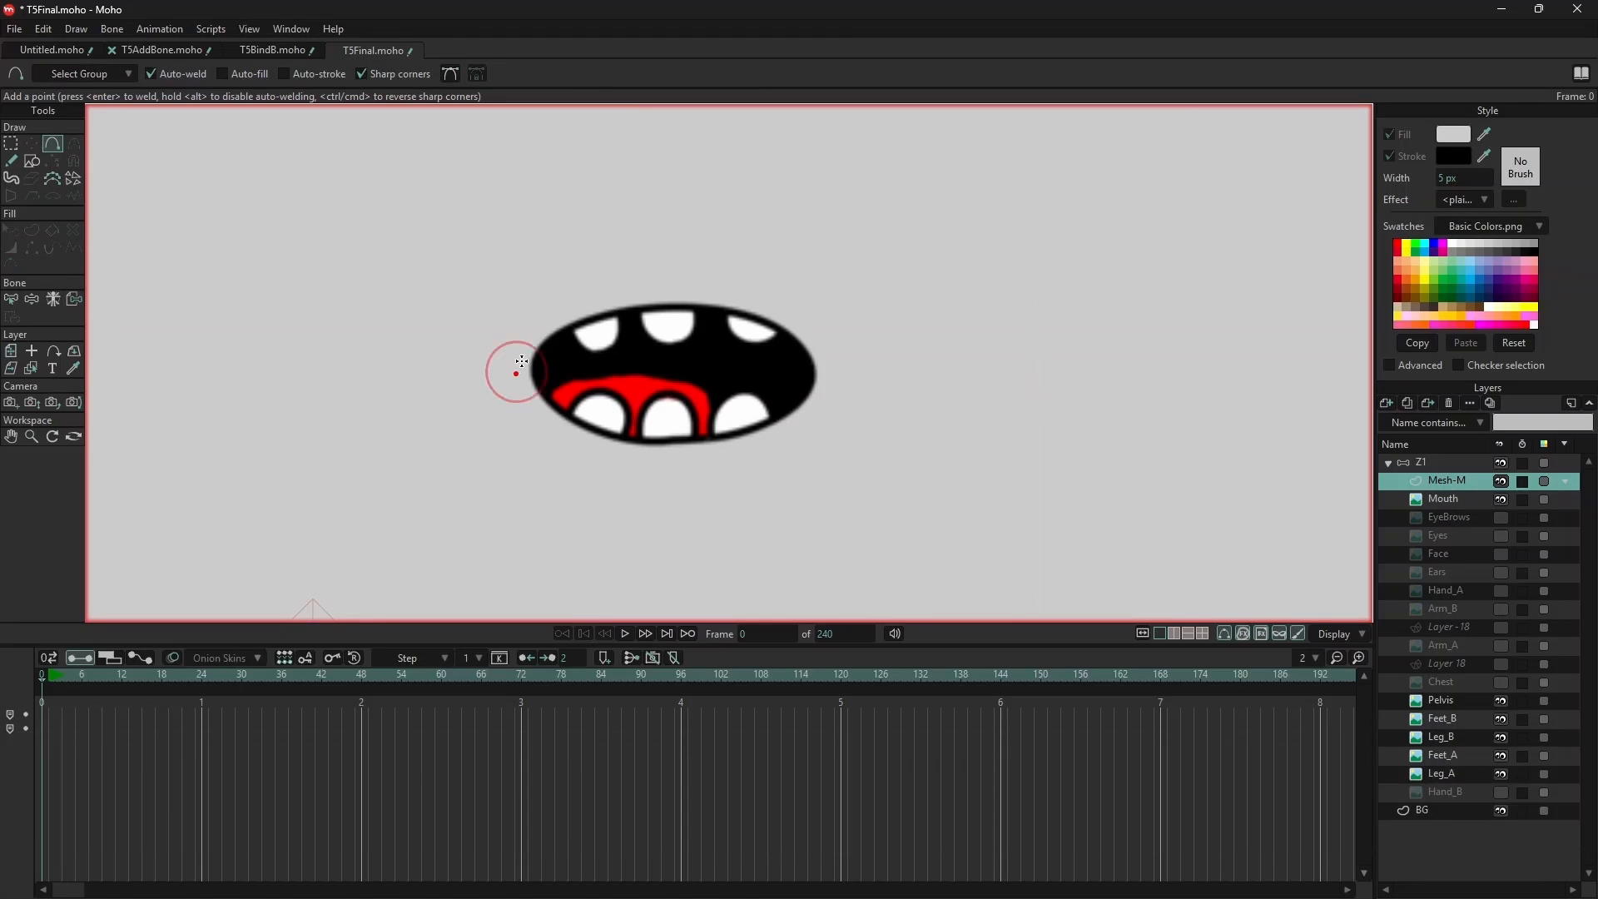
drag(516, 373, 543, 324)
drag(543, 323, 670, 285)
mouse_move(670, 286)
mouse_down()
mouse_move(816, 323)
mouse_move(822, 371)
mouse_move(791, 435)
mouse_up()
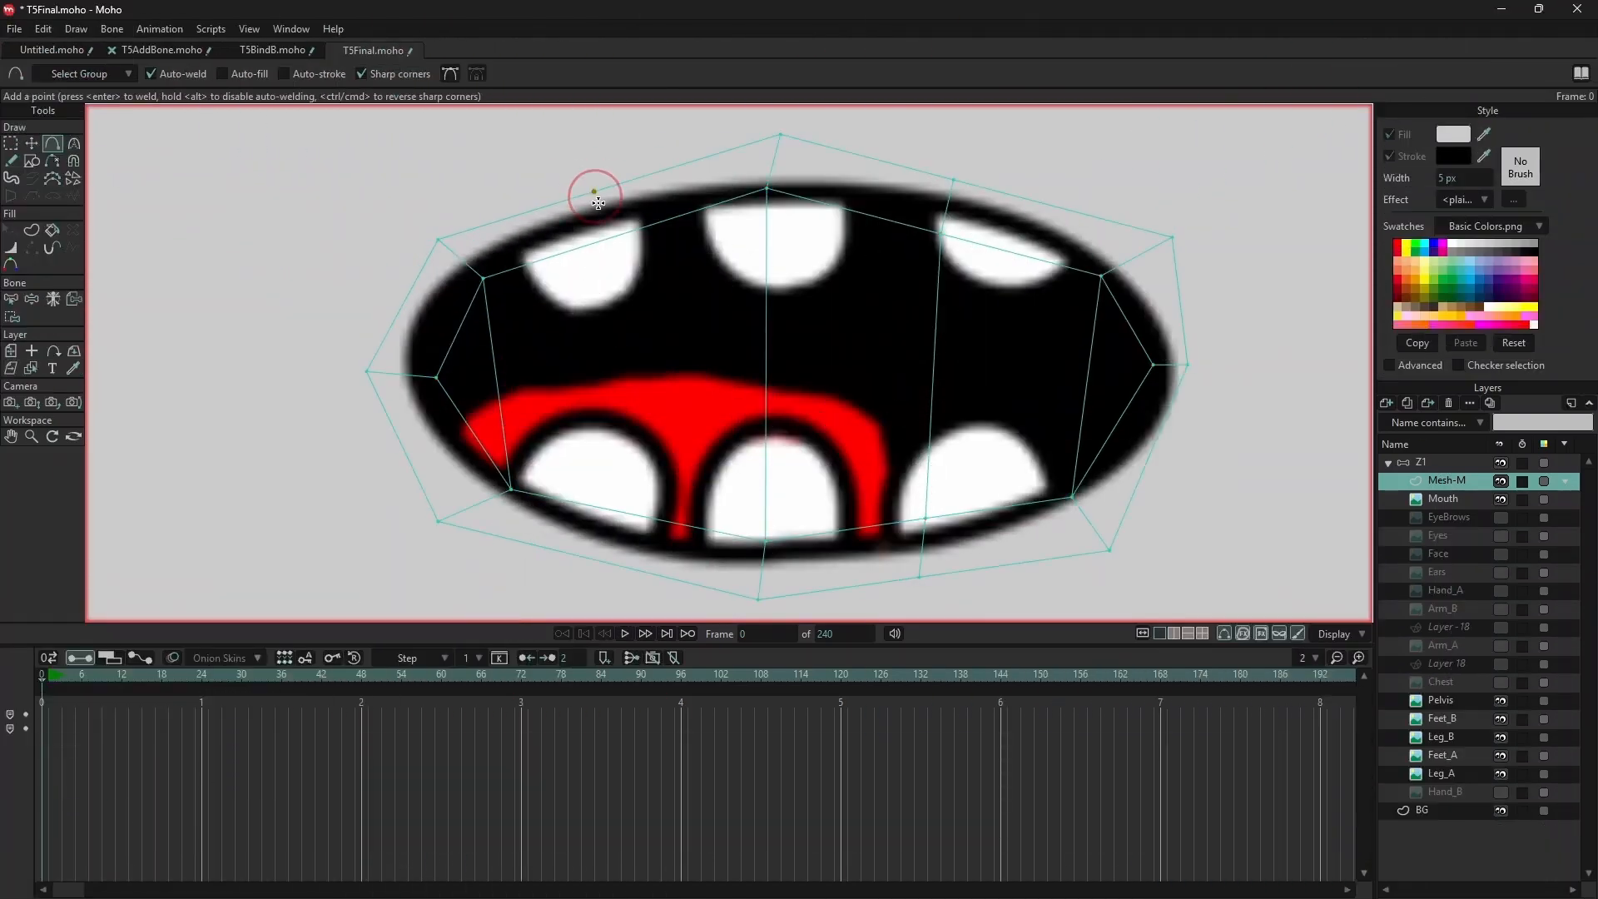
mouse_move(597, 203)
mouse_down()
mouse_move(635, 518)
mouse_move(615, 565)
mouse_up()
key(ctrl+a)
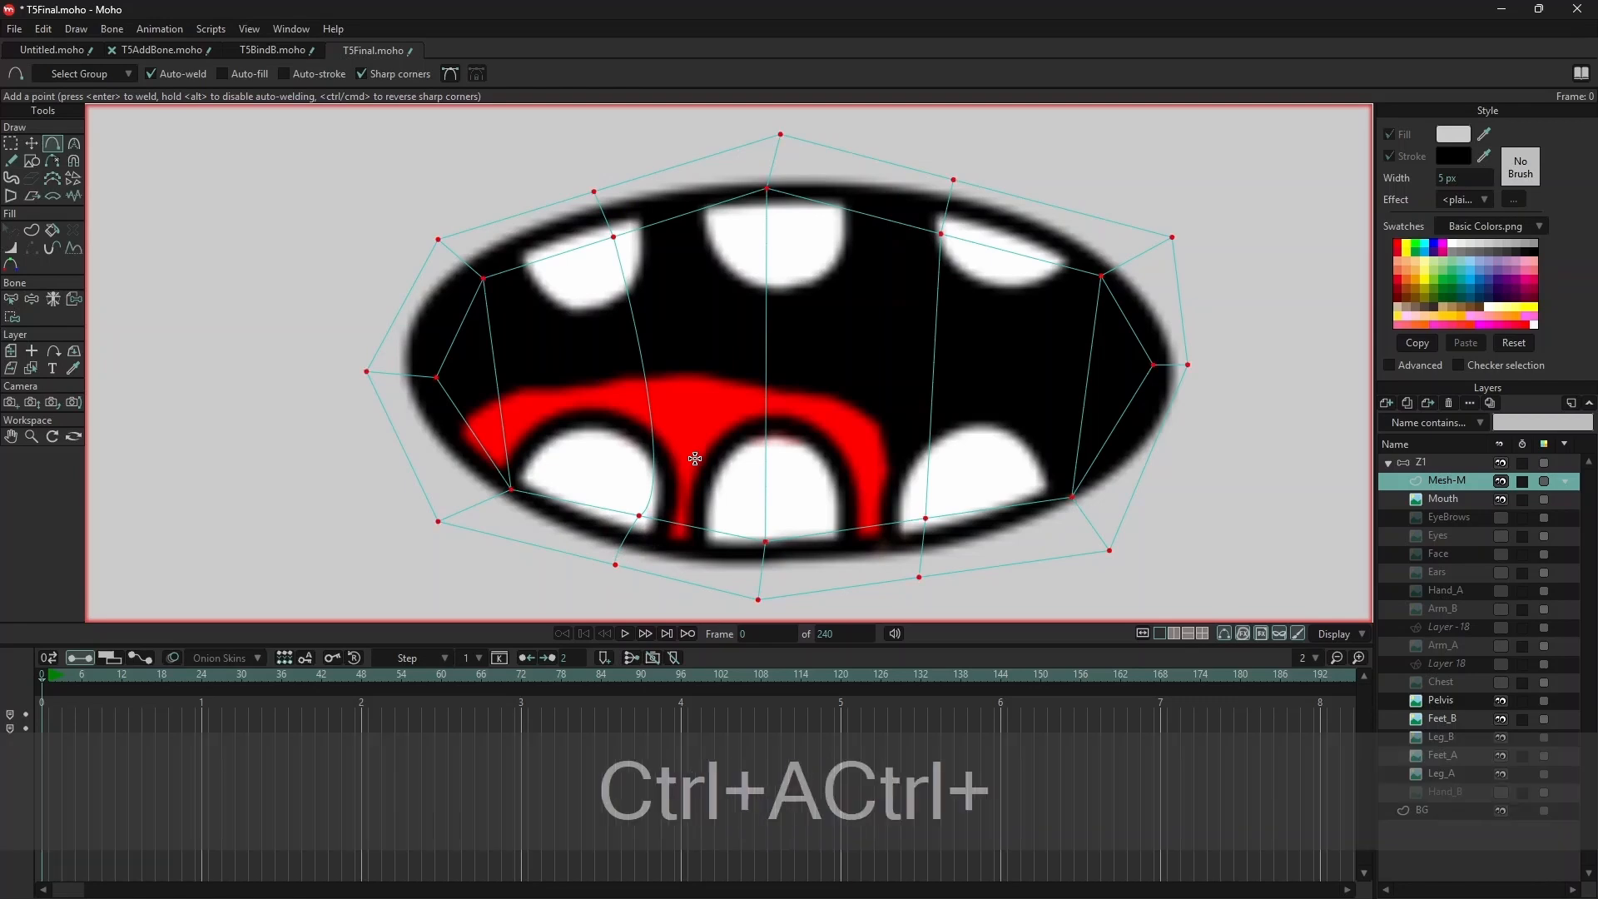
drag(511, 490, 510, 538)
drag(1072, 499, 1066, 556)
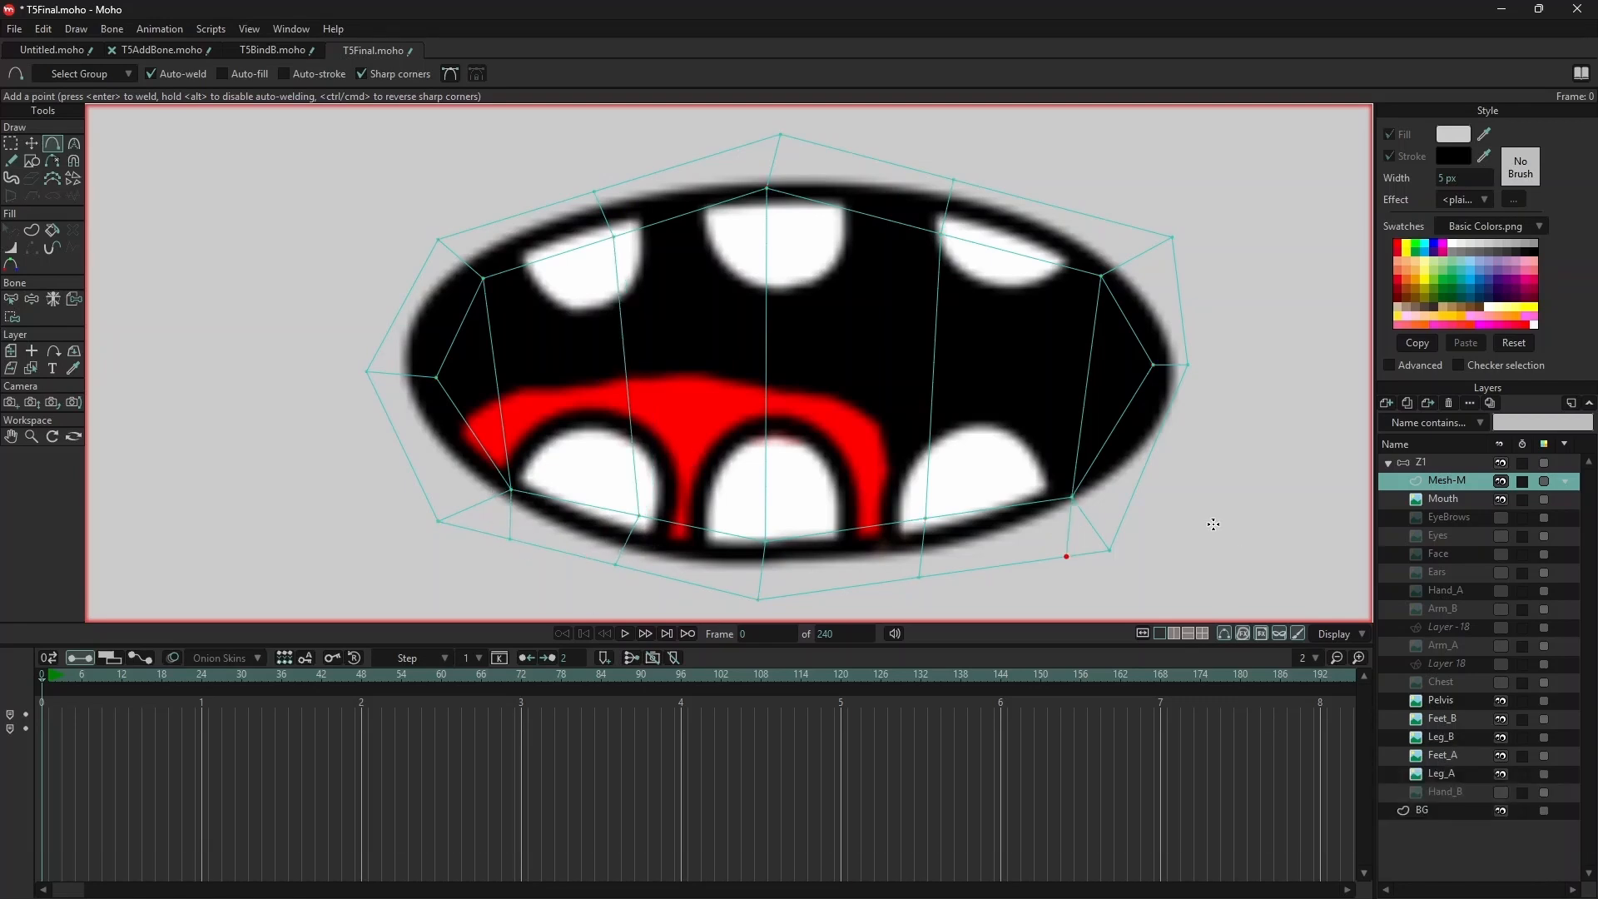
- Fill the mouth mesh on Mesh-M with the Fill Quad Mesh script
key(Escape)
click(211, 29)
mouse_move(228, 108)
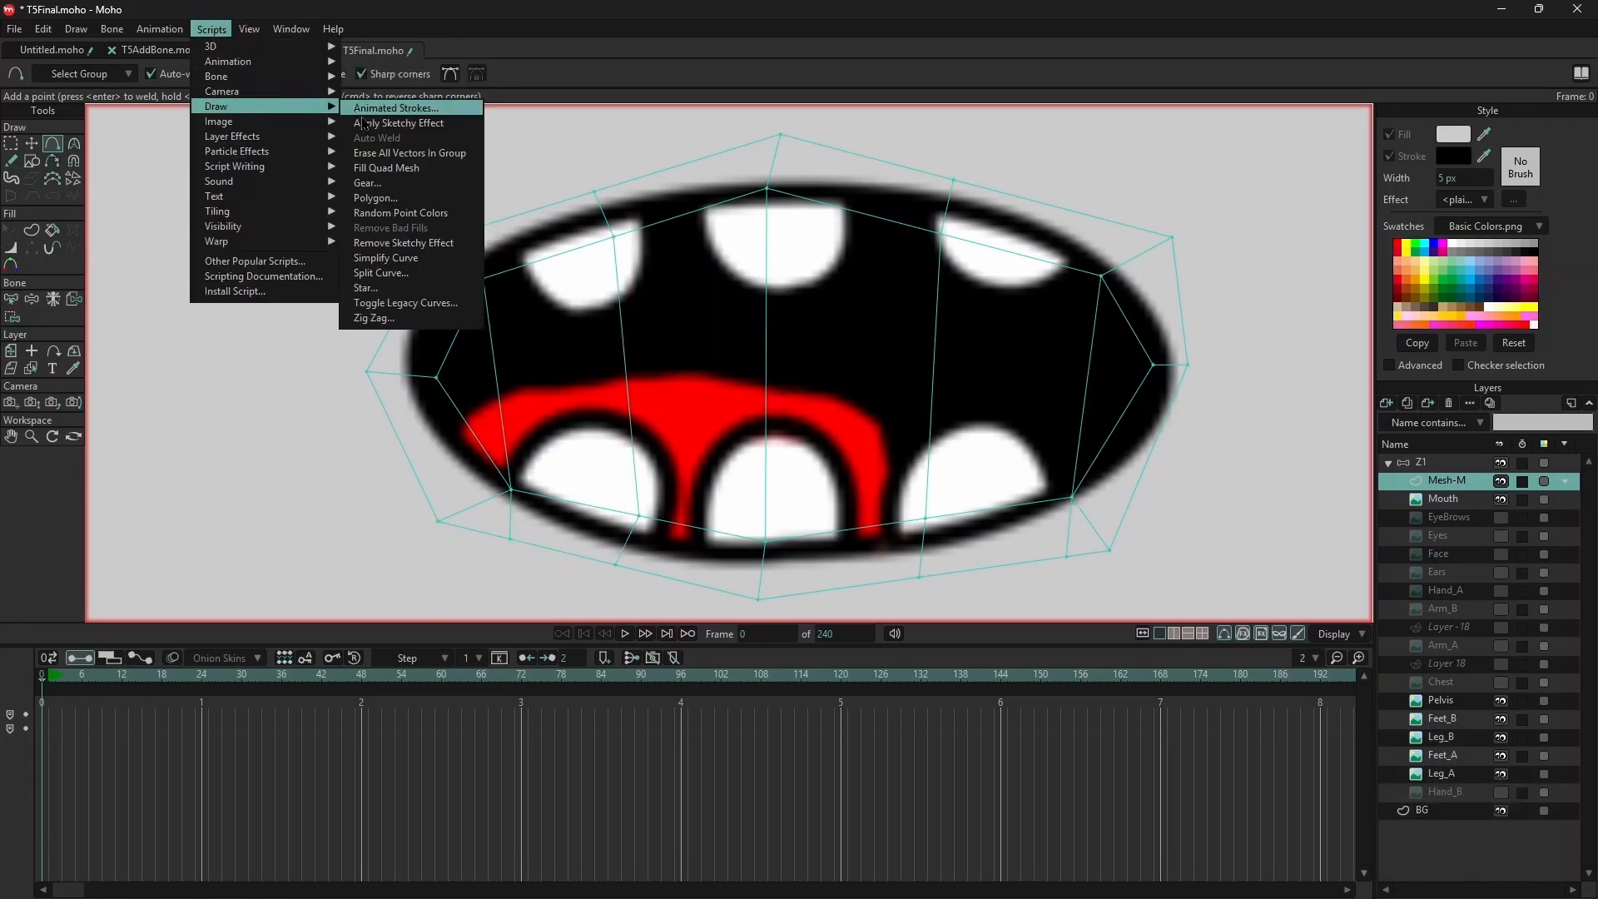
click(389, 169)
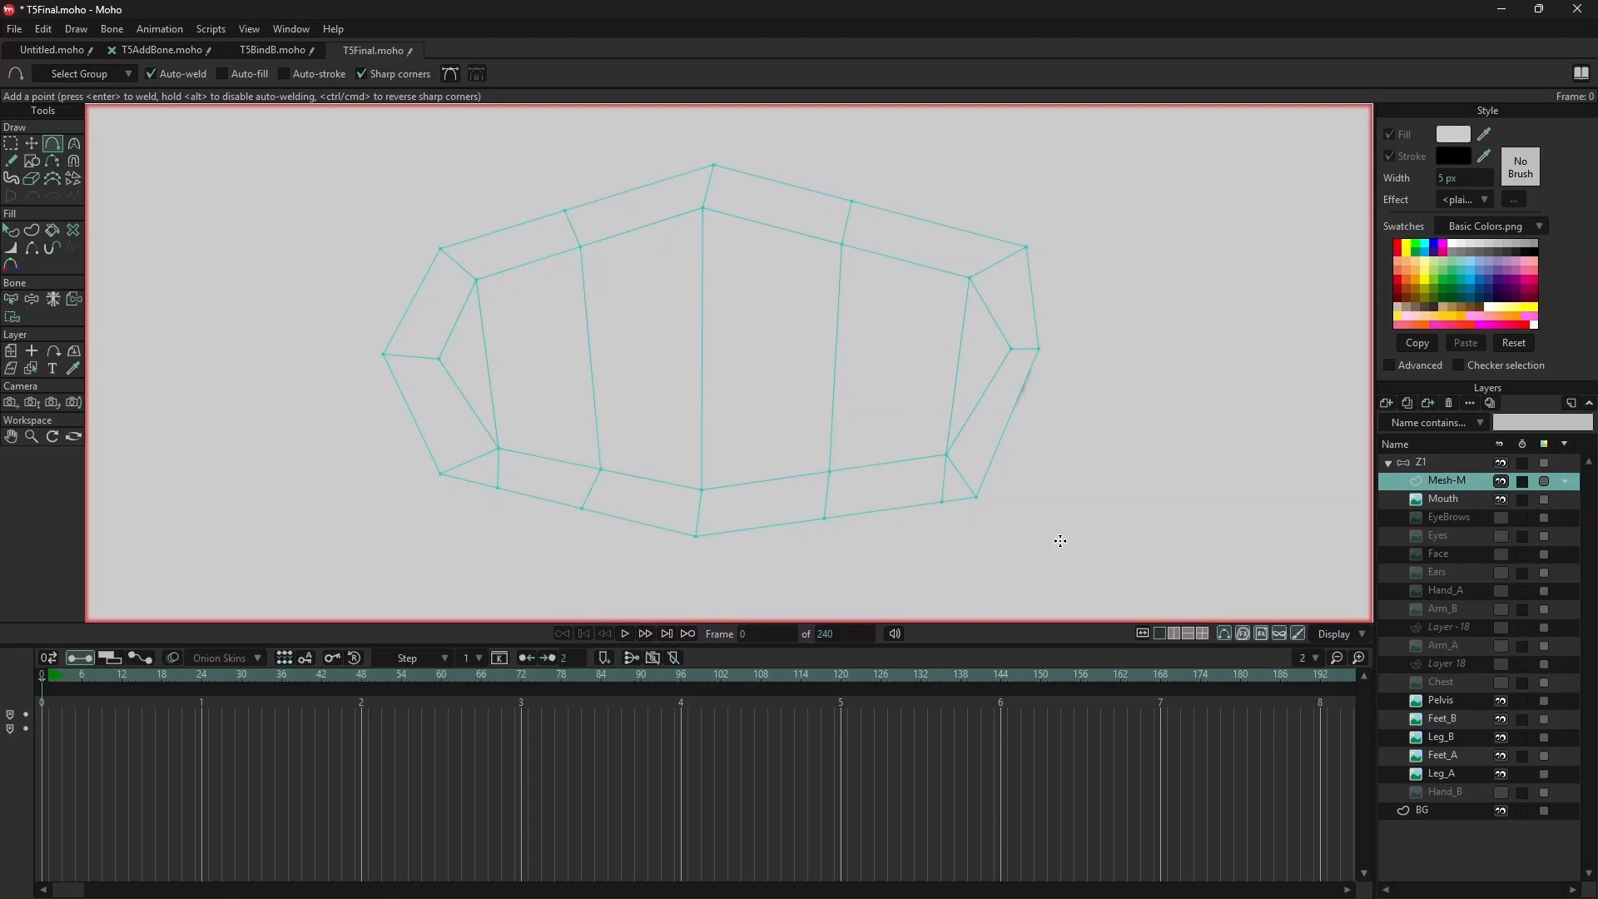
- Place Mesh-M below the Mouth layer and set it as the warp layer in Mouth's image settings
drag(1444, 499, 1513, 498)
double_click(1449, 486)
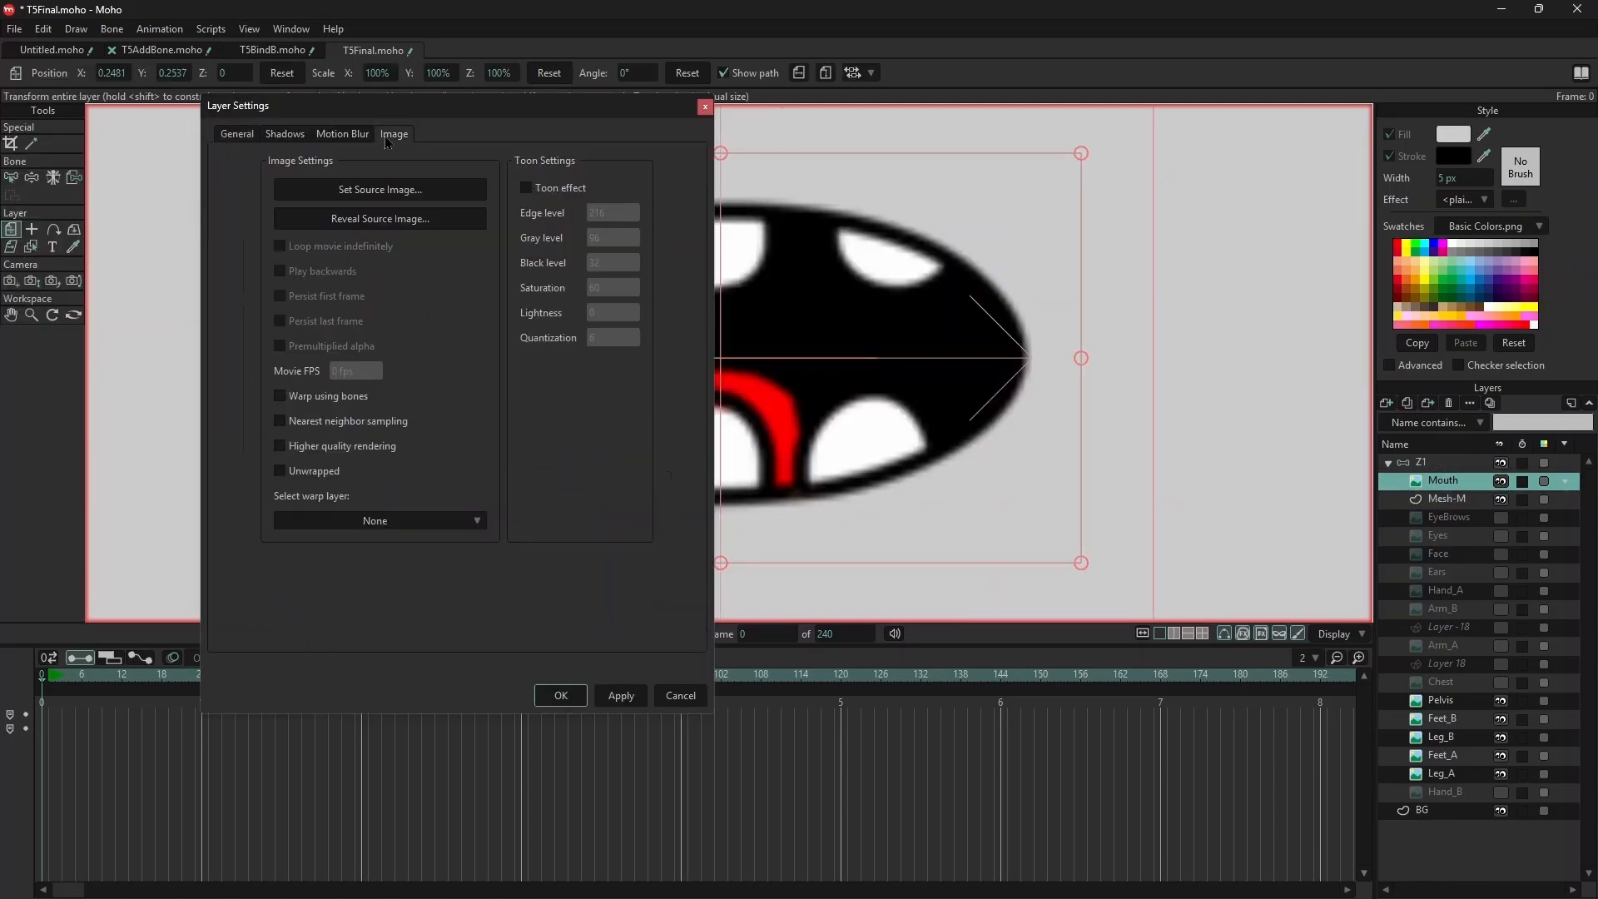
click(374, 521)
click(384, 583)
click(563, 696)
- Exclude the Mesh-M layer from rendering in its layer settings
double_click(1444, 500)
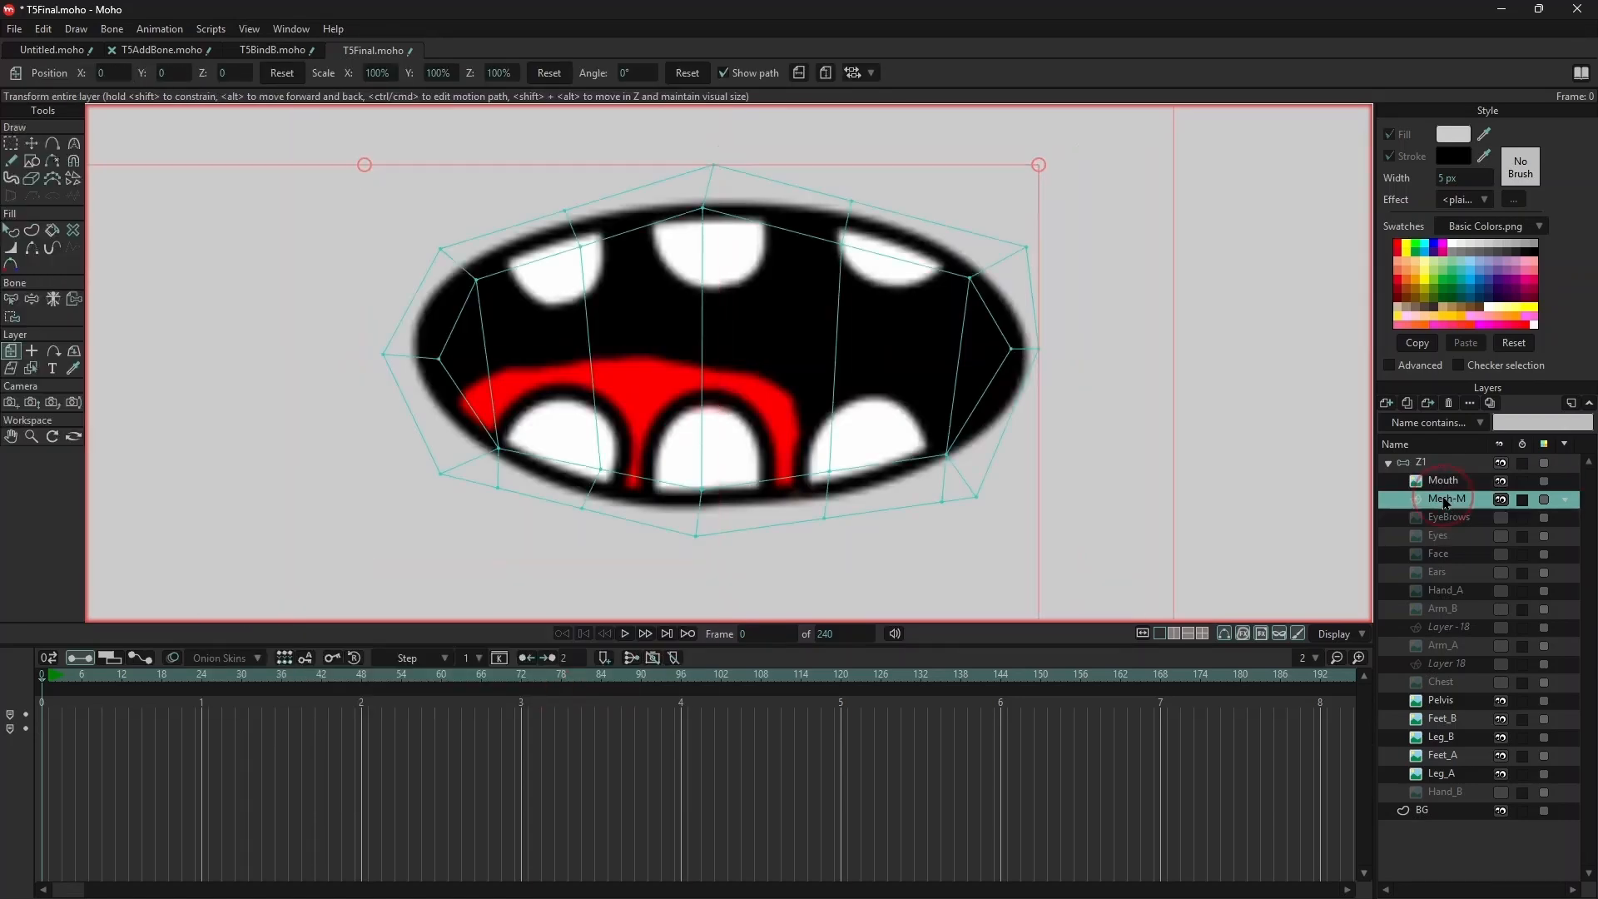
click(337, 189)
click(561, 696)
- Show the shy bones, clear the bone selection on Z1, and link the Mesh-M layer to the head bone
key(g)
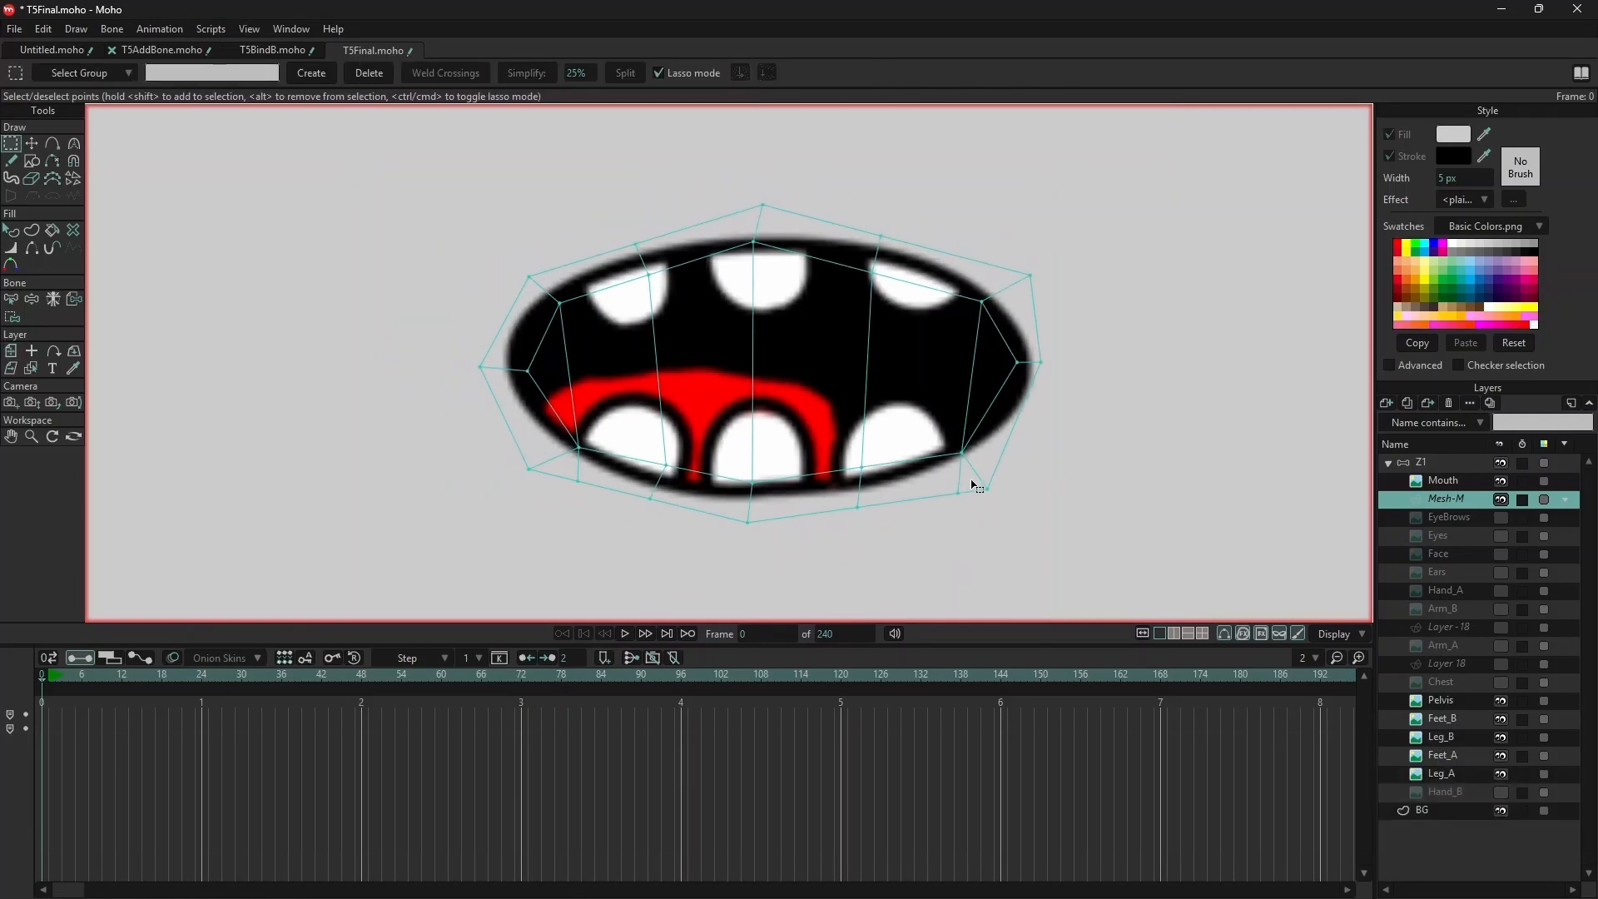
click(115, 29)
click(183, 241)
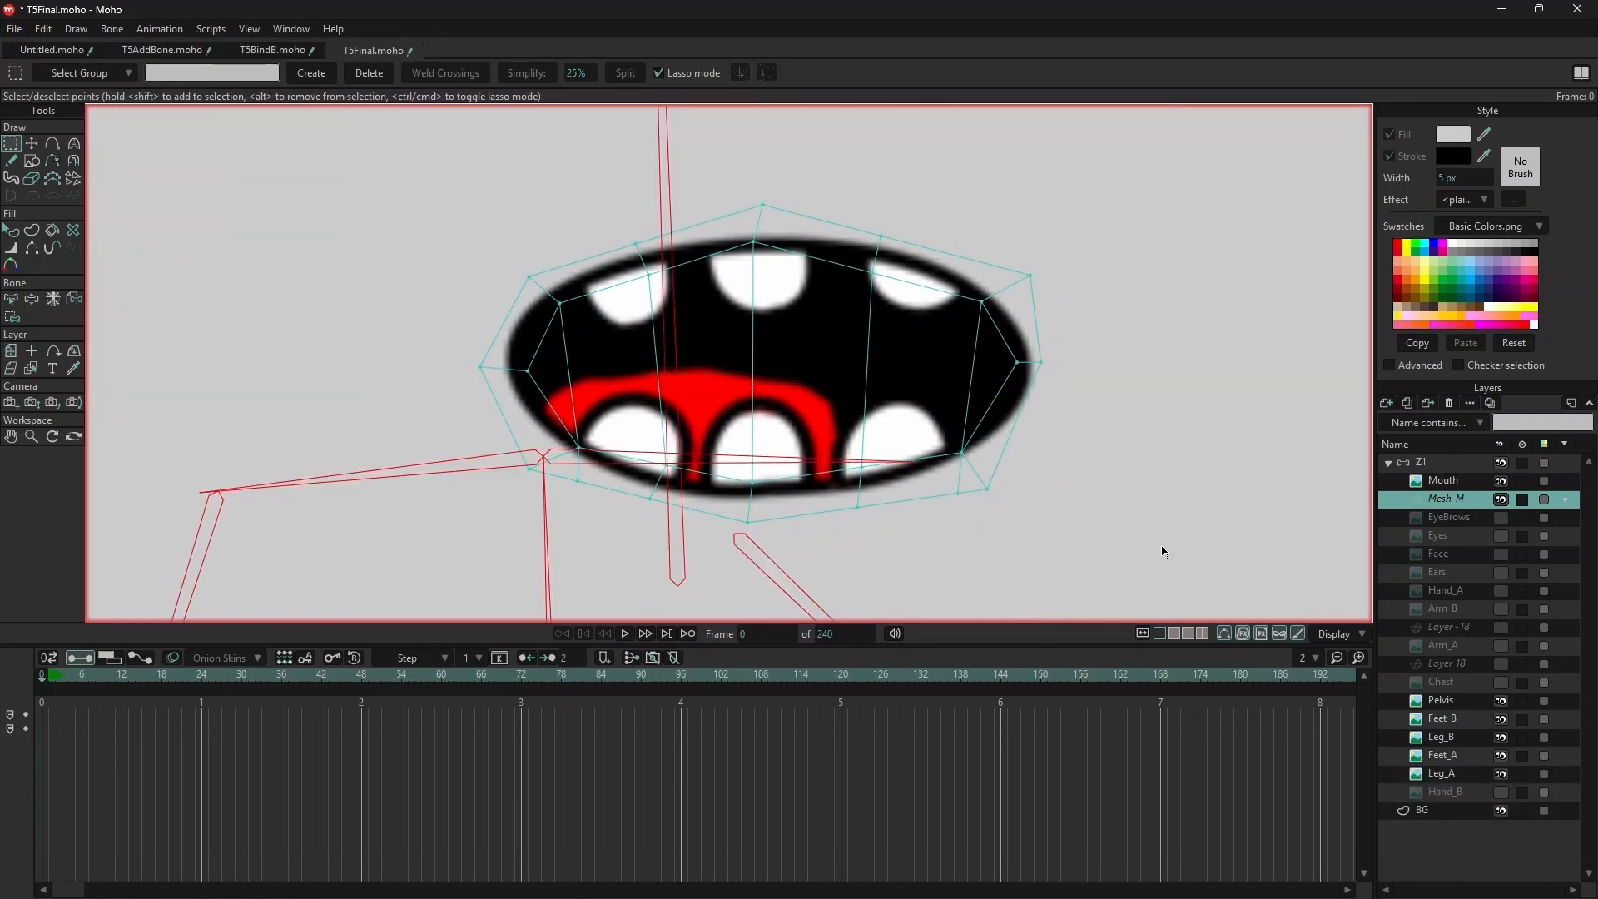
scroll(1137, 532, down, 3)
key(shift+b)
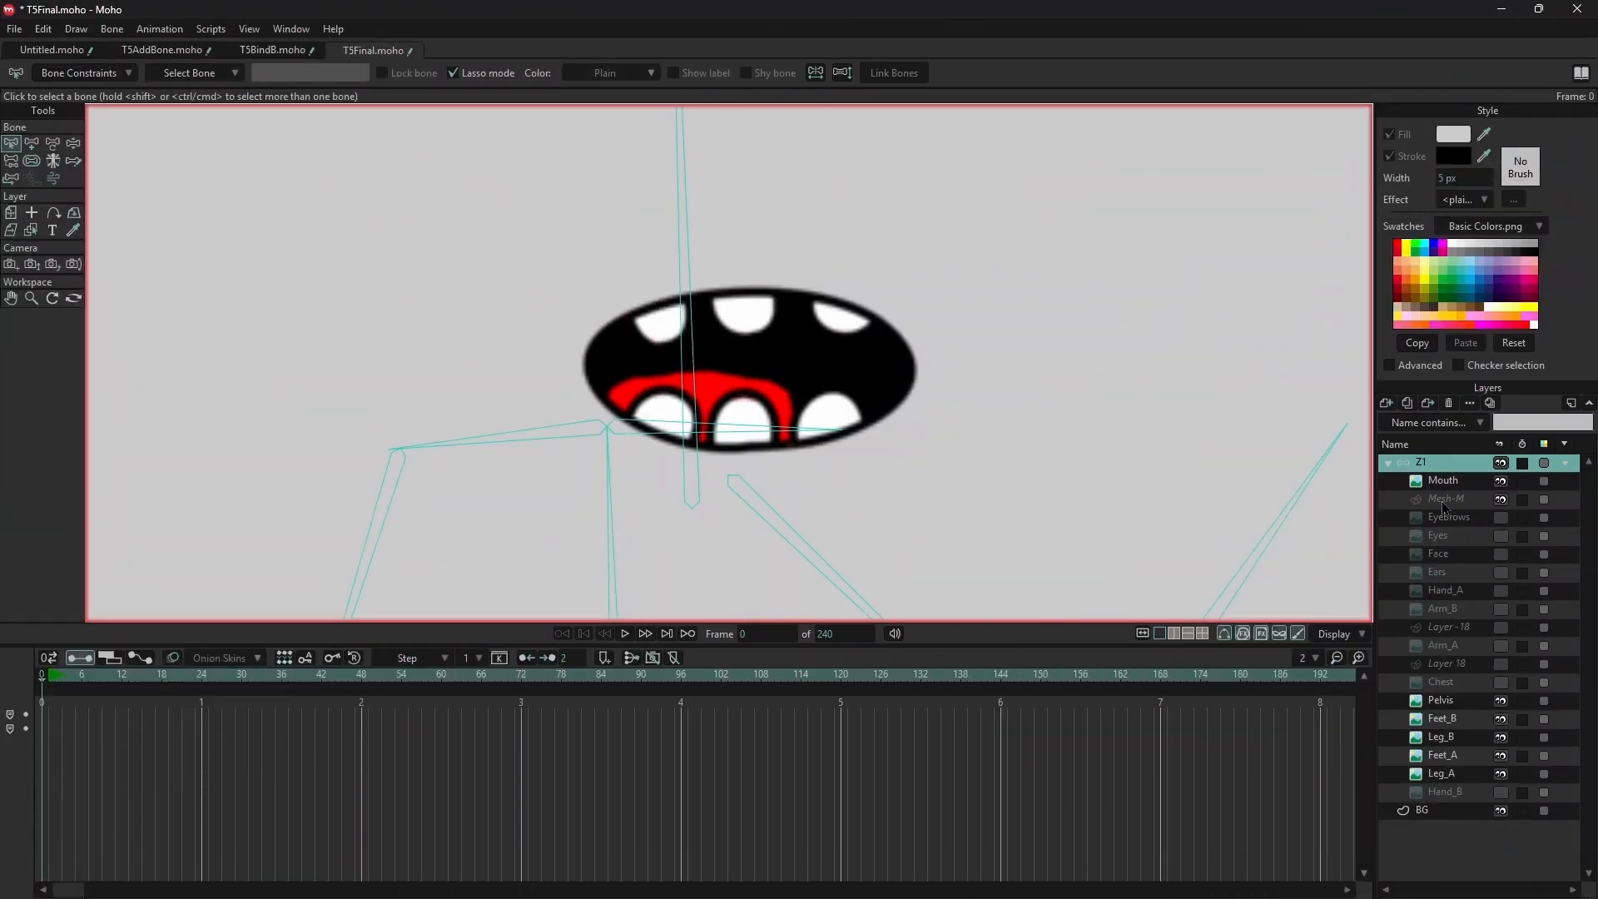
click(1444, 502)
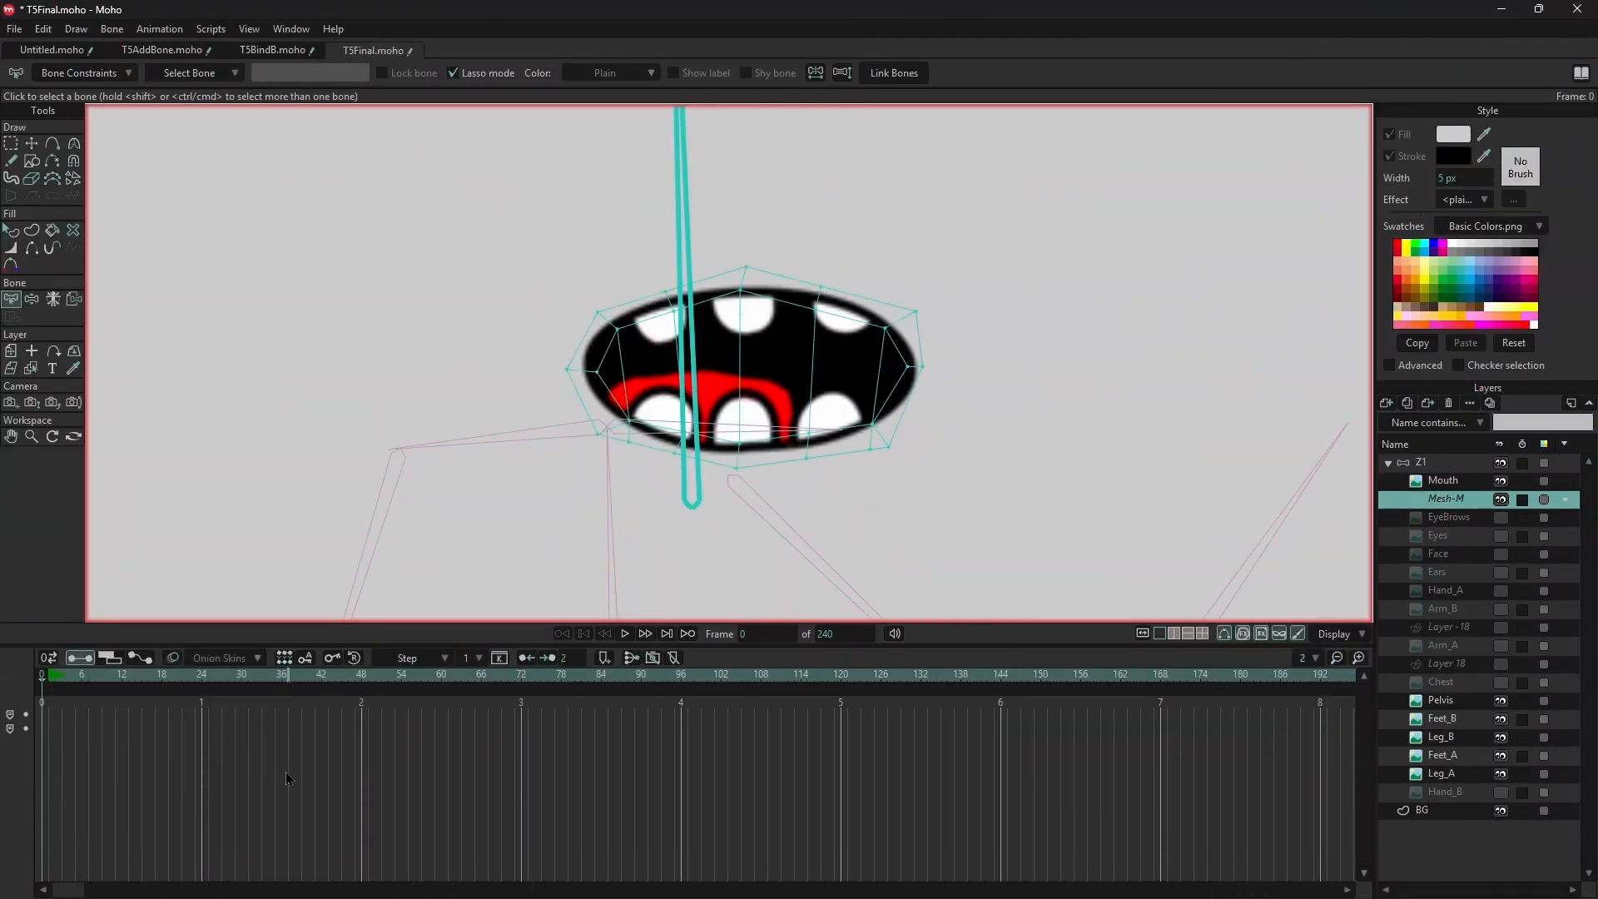
- At frame 24, move the mouth mesh's upper inner and outer points down to flatten the upper lip
drag(44, 687, 200, 731)
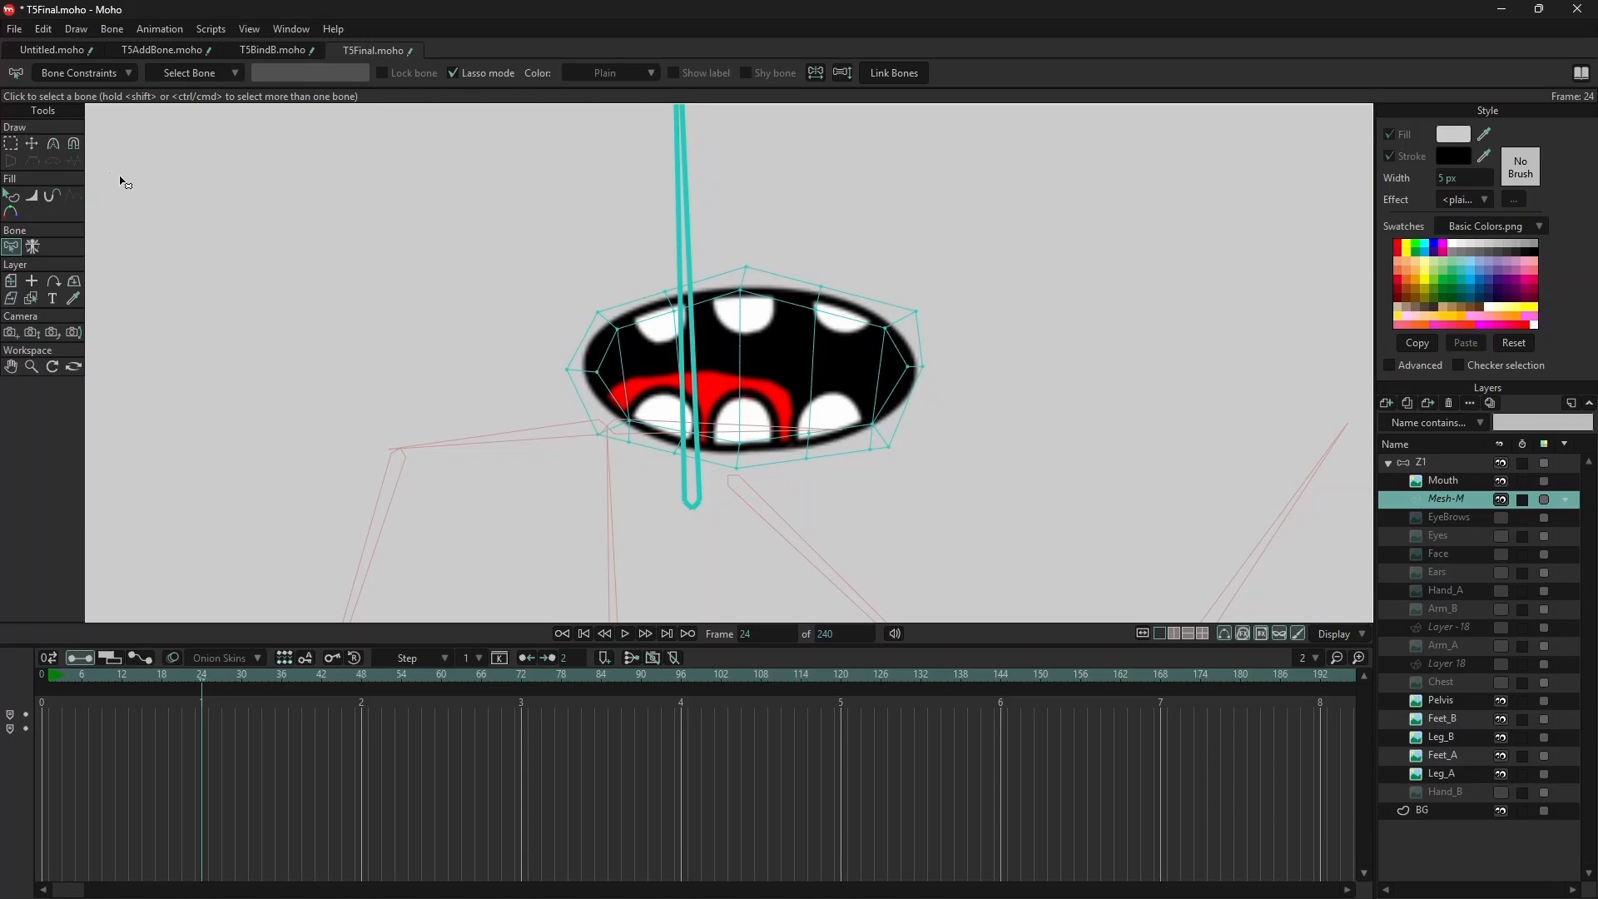
key(t)
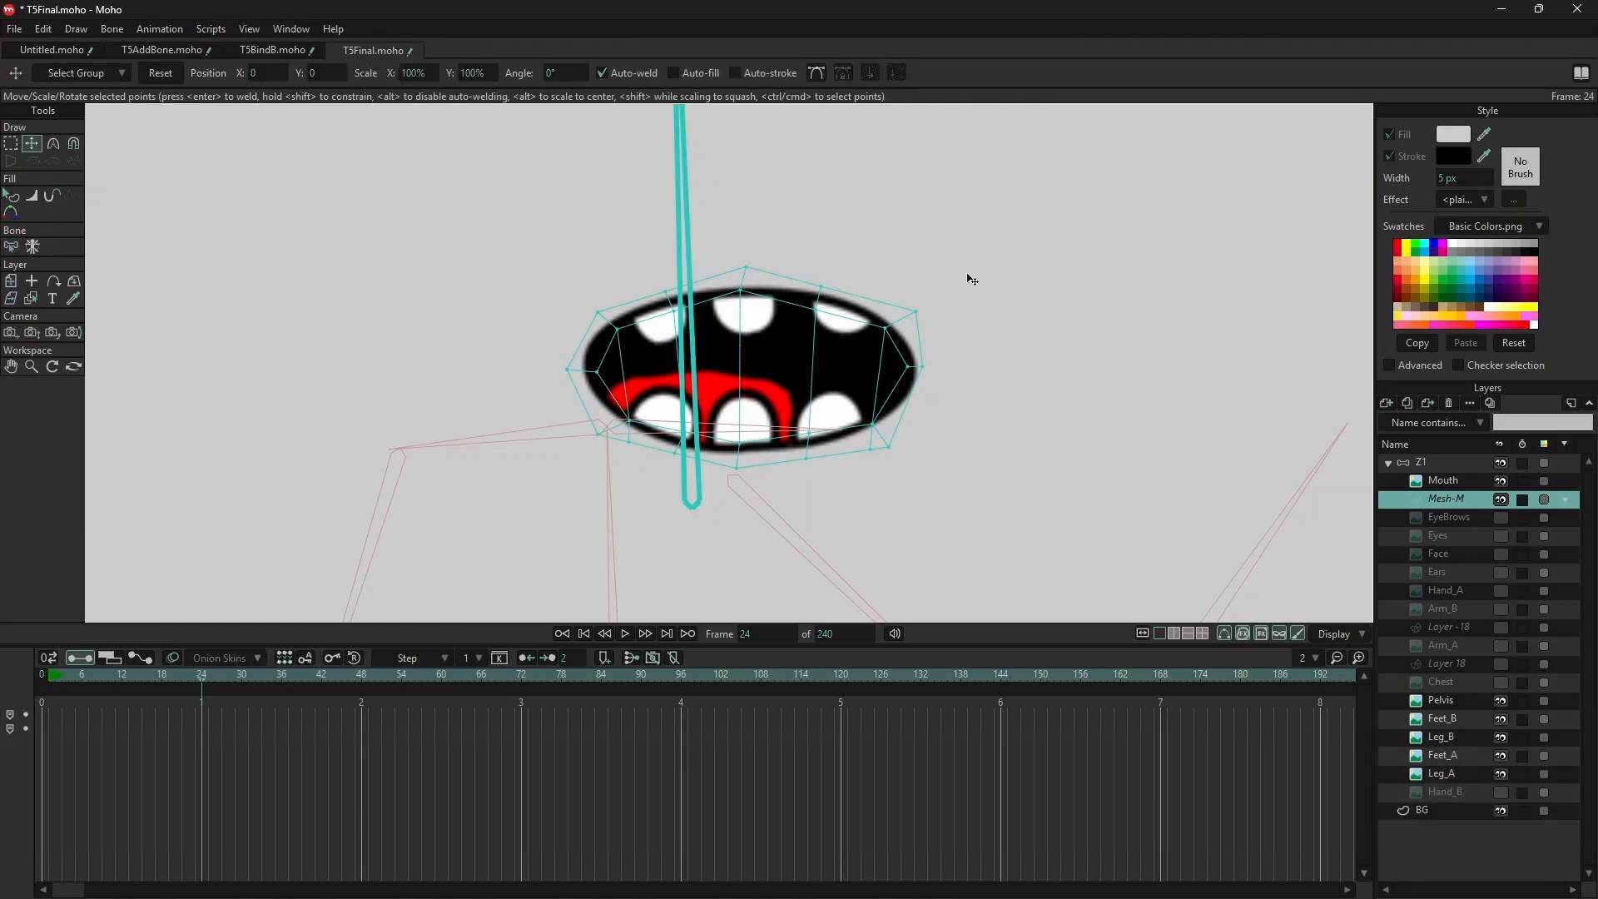
drag(815, 296, 1077, 185)
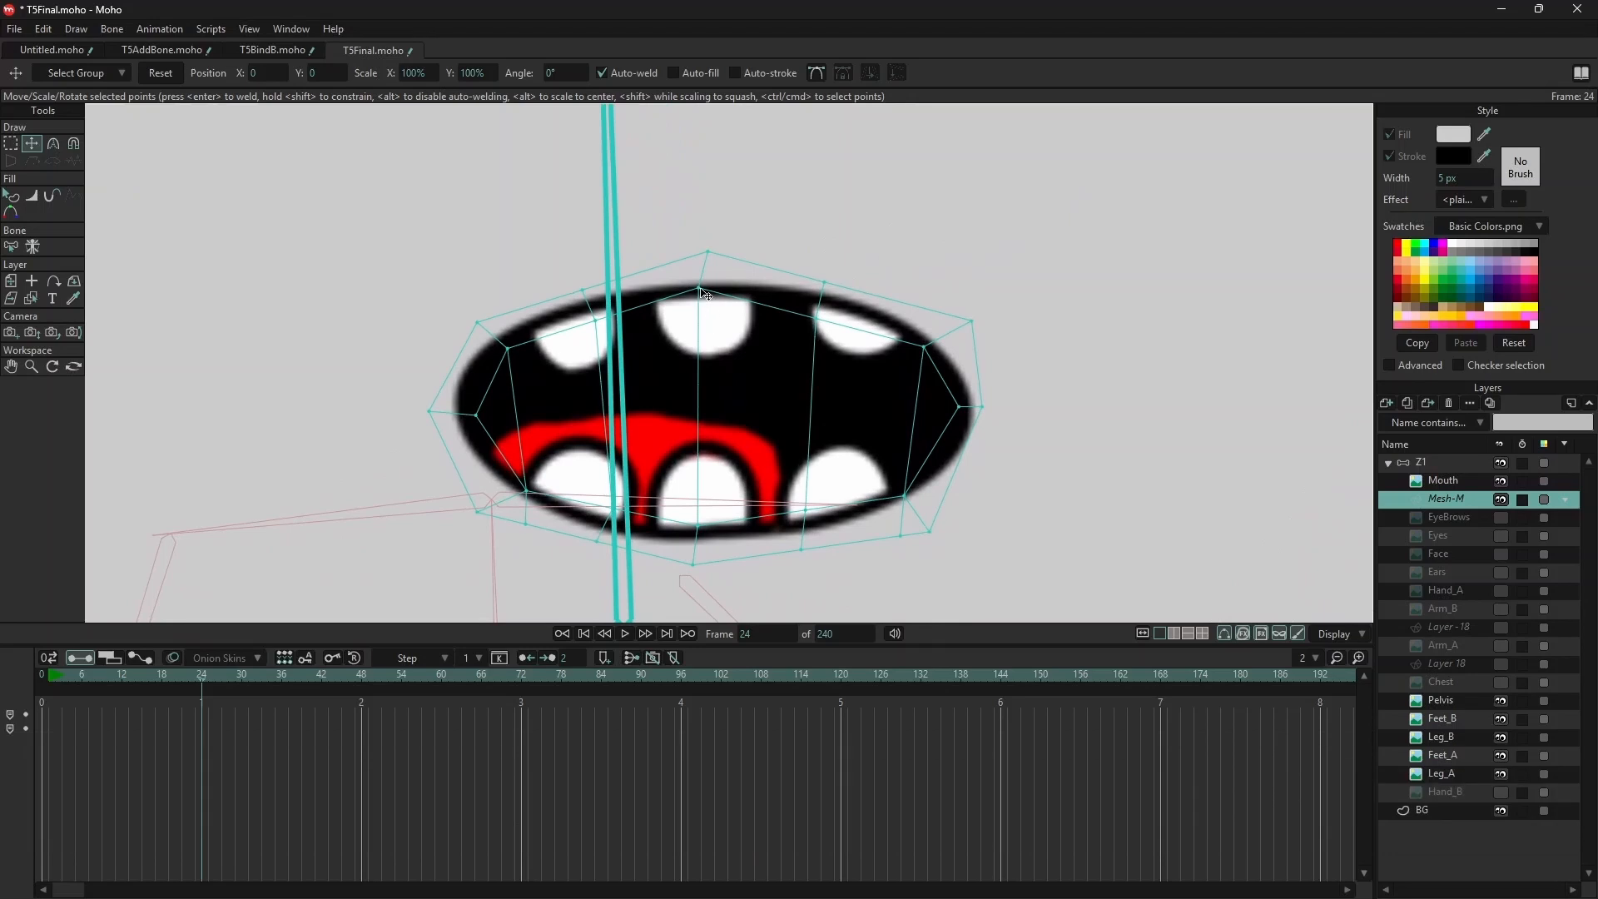
drag(699, 287, 700, 335)
drag(706, 254, 703, 308)
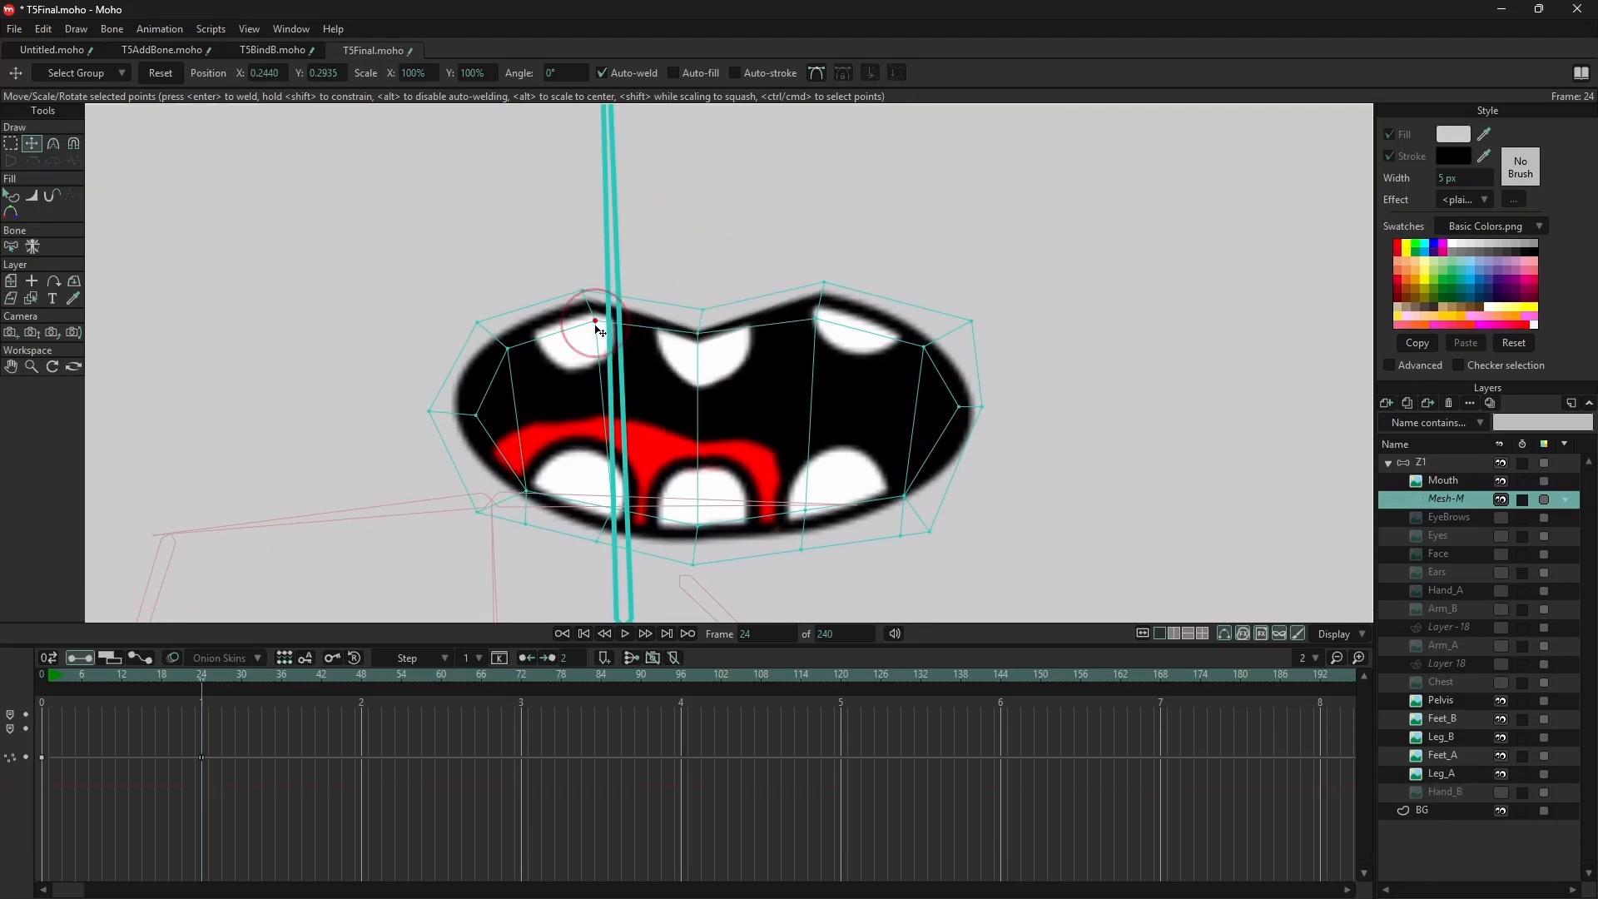
drag(595, 320, 595, 358)
drag(586, 293, 521, 384)
drag(477, 321, 495, 362)
drag(822, 323, 811, 348)
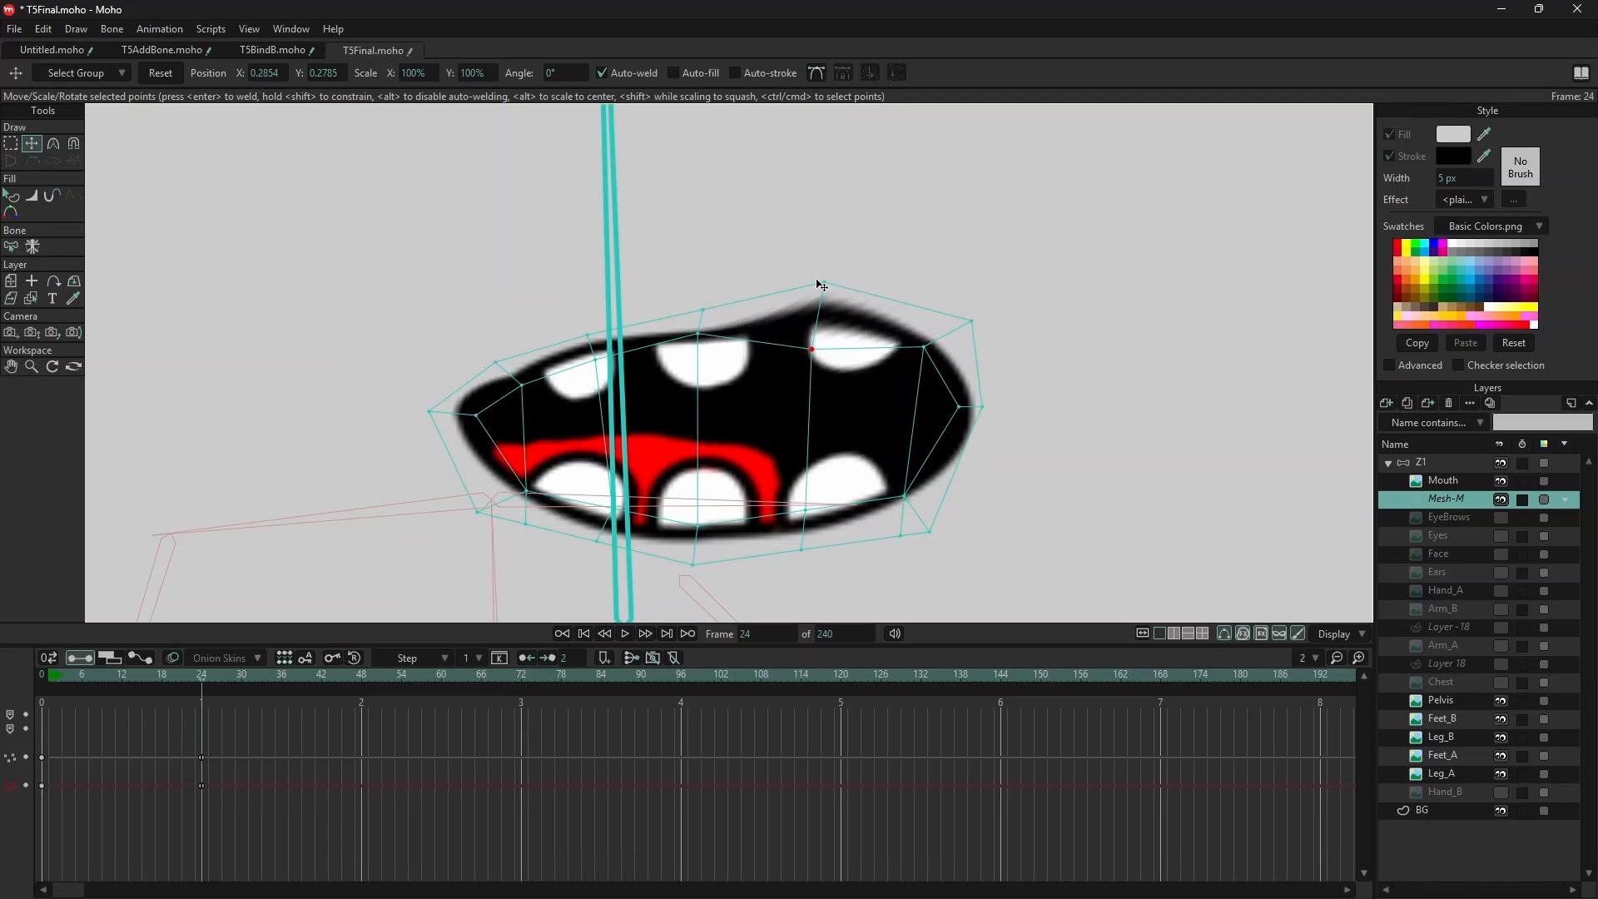
drag(824, 283, 821, 326)
drag(702, 310, 702, 316)
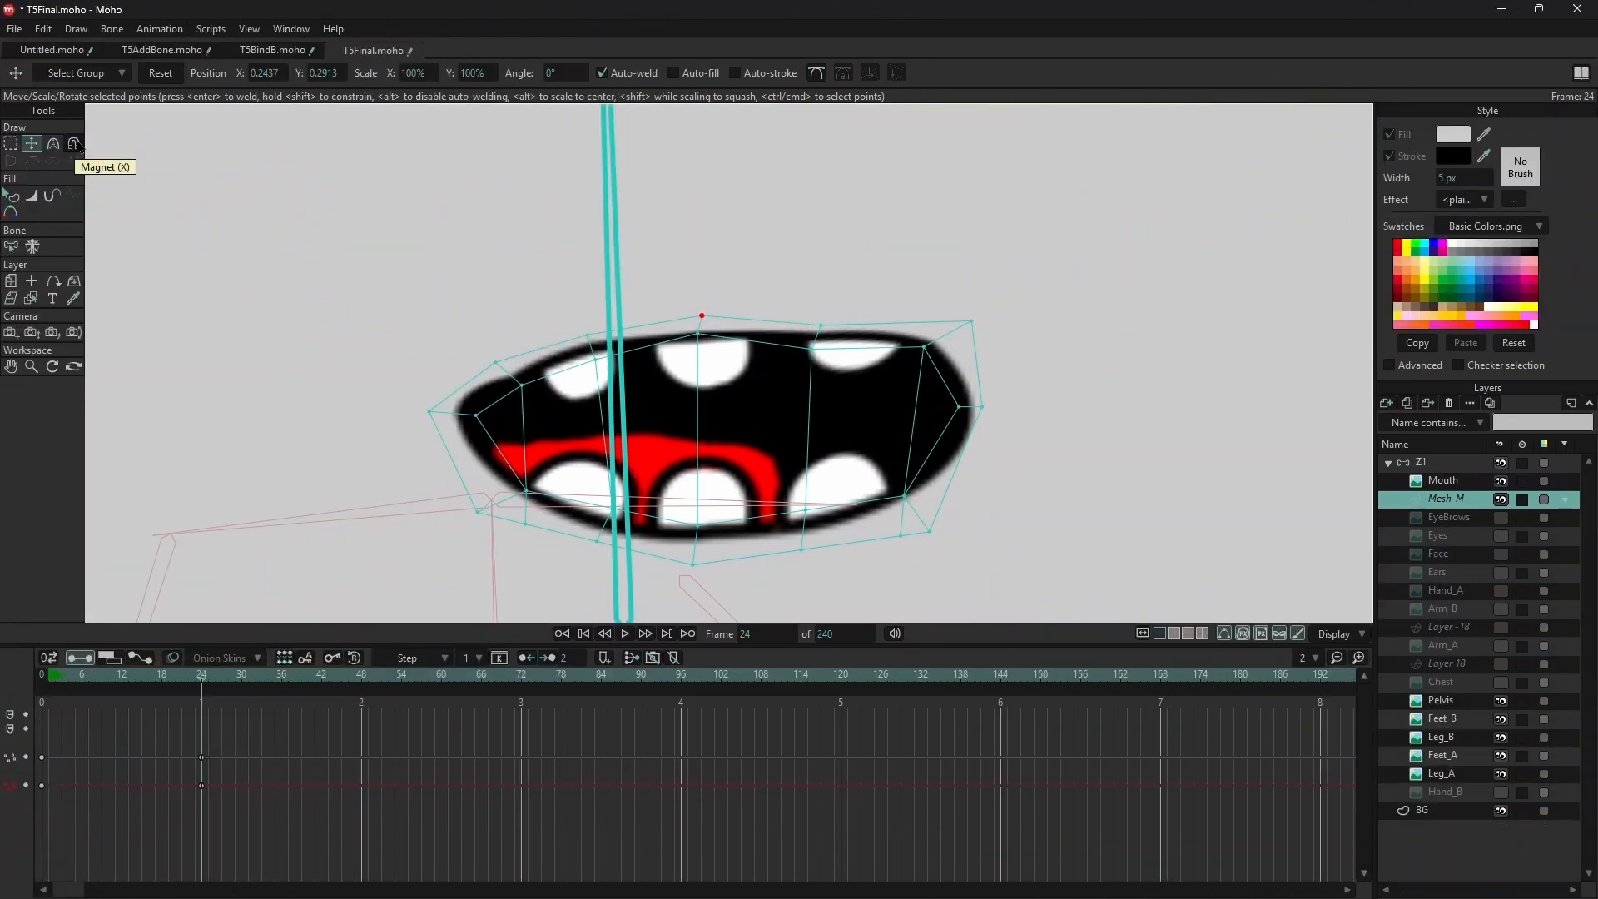
- Use the Magnet tool to pull down the mouth mesh points around the upper right corner of the lip
click(74, 144)
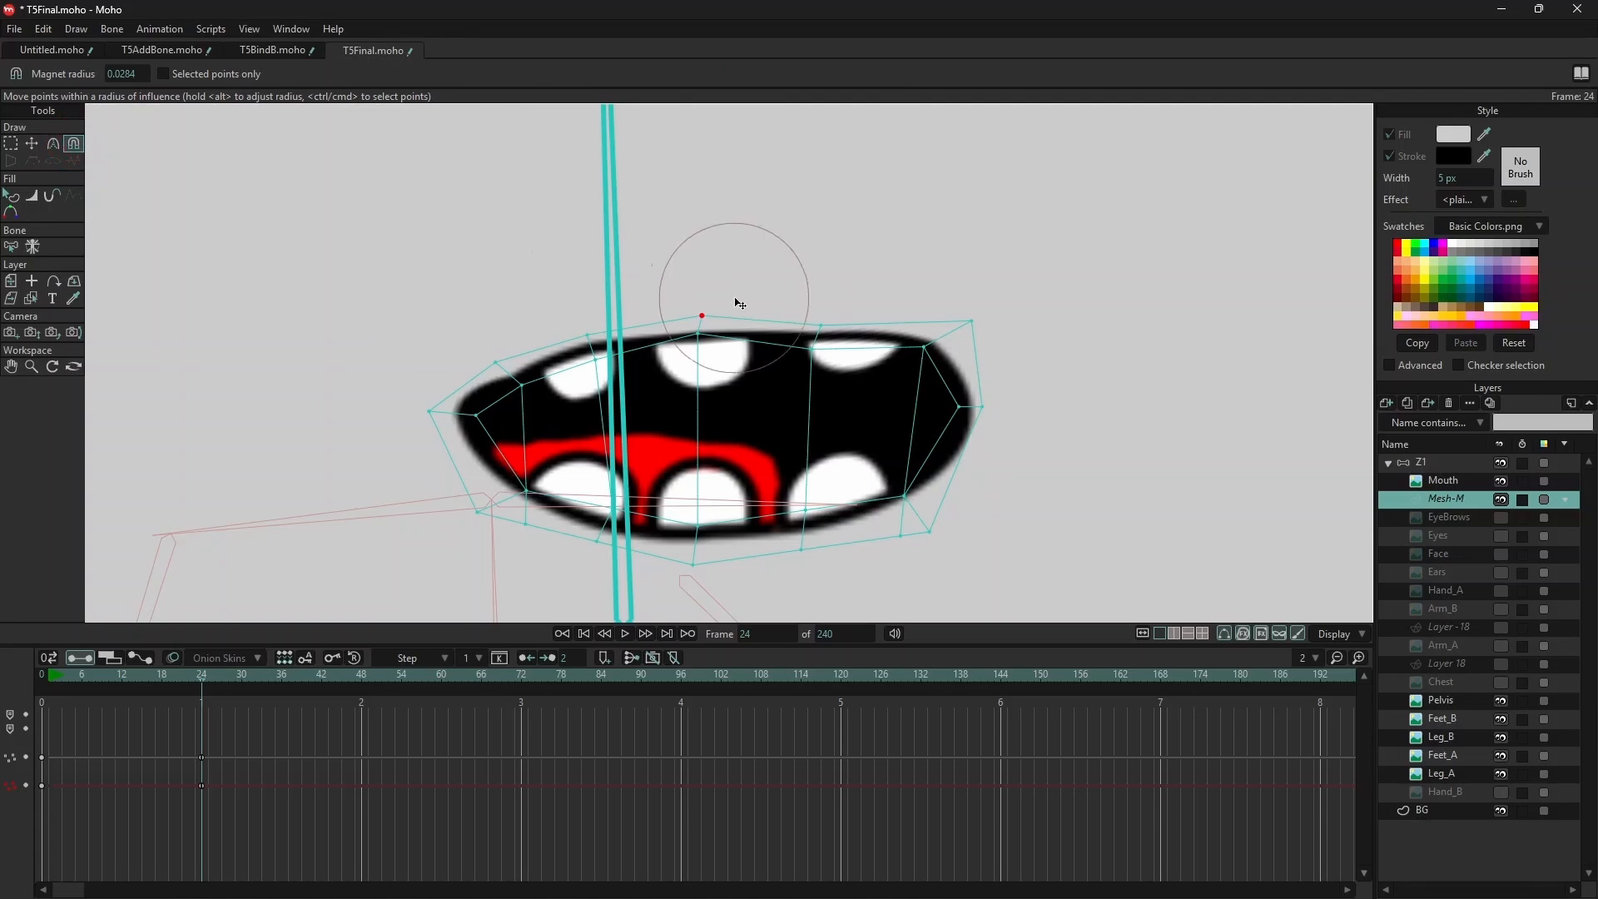
drag(814, 350, 810, 380)
drag(926, 348, 911, 377)
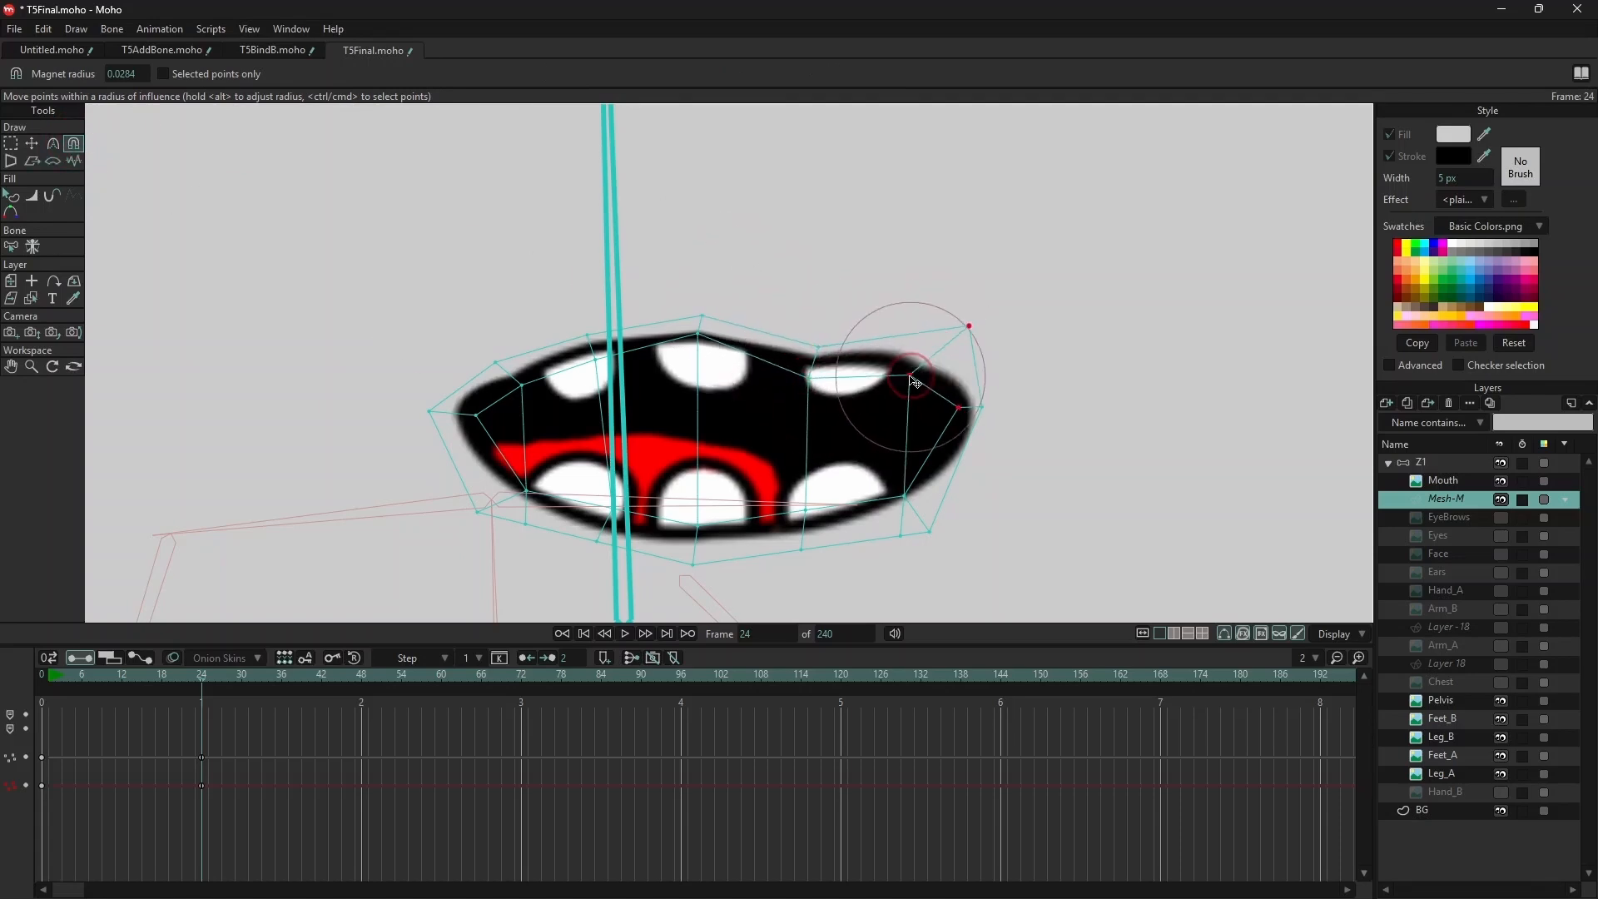
drag(970, 330, 946, 354)
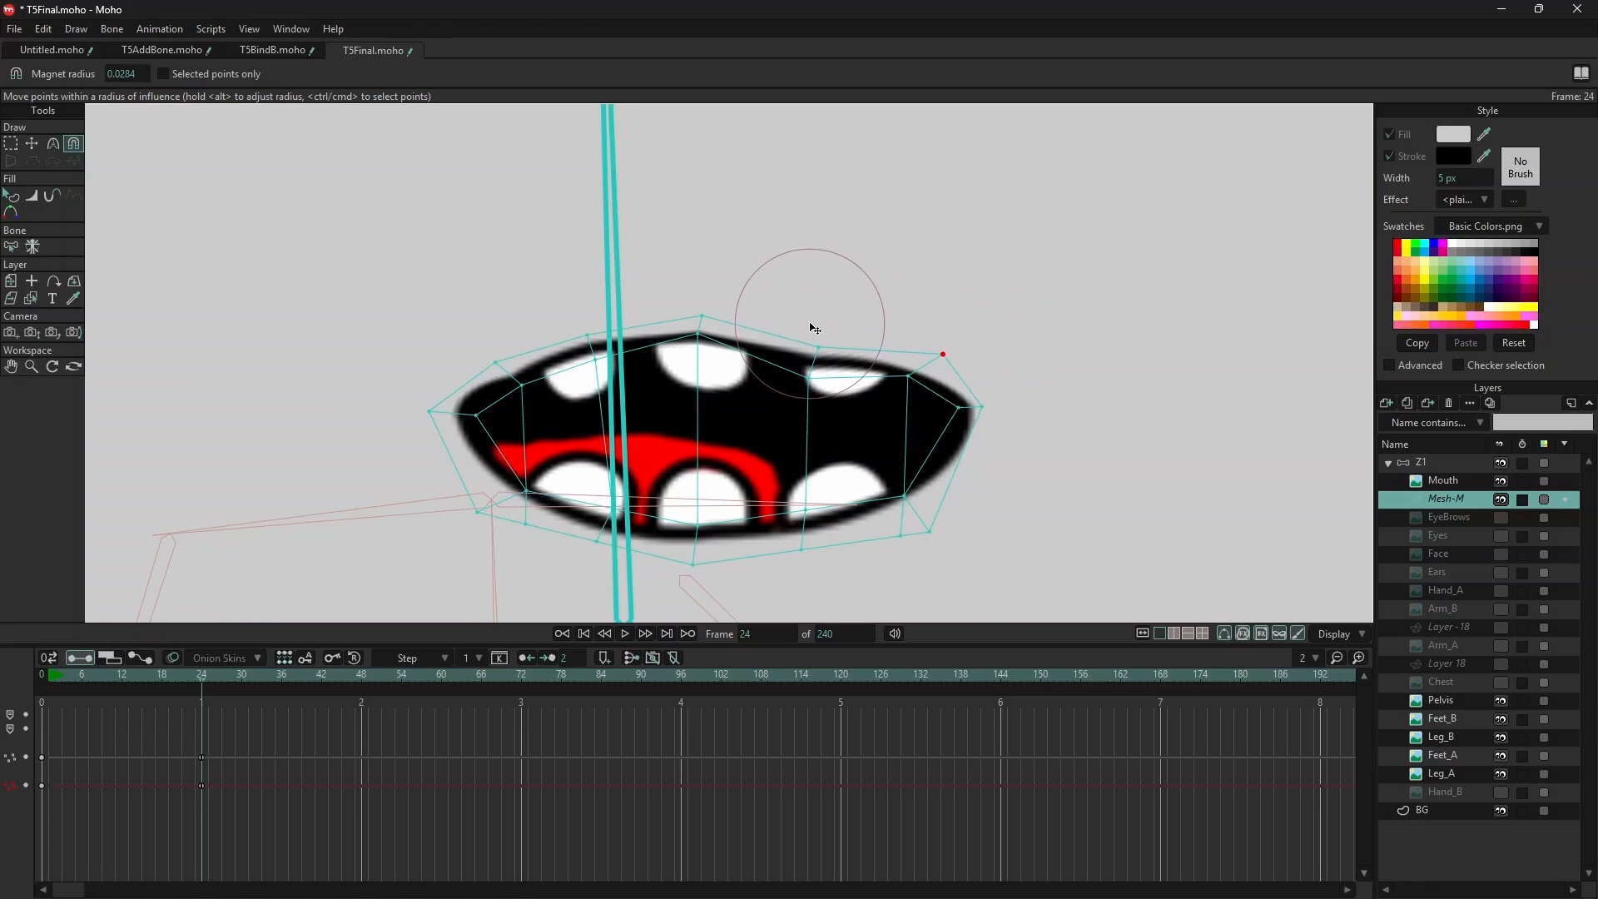
- Lower the mesh points across the full width of the upper lip with the Magnet tool to half-close the mouth
drag(701, 326, 698, 363)
drag(590, 339, 595, 368)
drag(497, 364, 522, 419)
drag(595, 371, 599, 397)
drag(701, 344, 695, 393)
drag(819, 350, 810, 383)
drag(906, 371, 895, 394)
drag(936, 372, 942, 446)
drag(799, 395, 790, 438)
drag(694, 407, 692, 440)
drag(590, 396, 585, 431)
drag(537, 428, 534, 453)
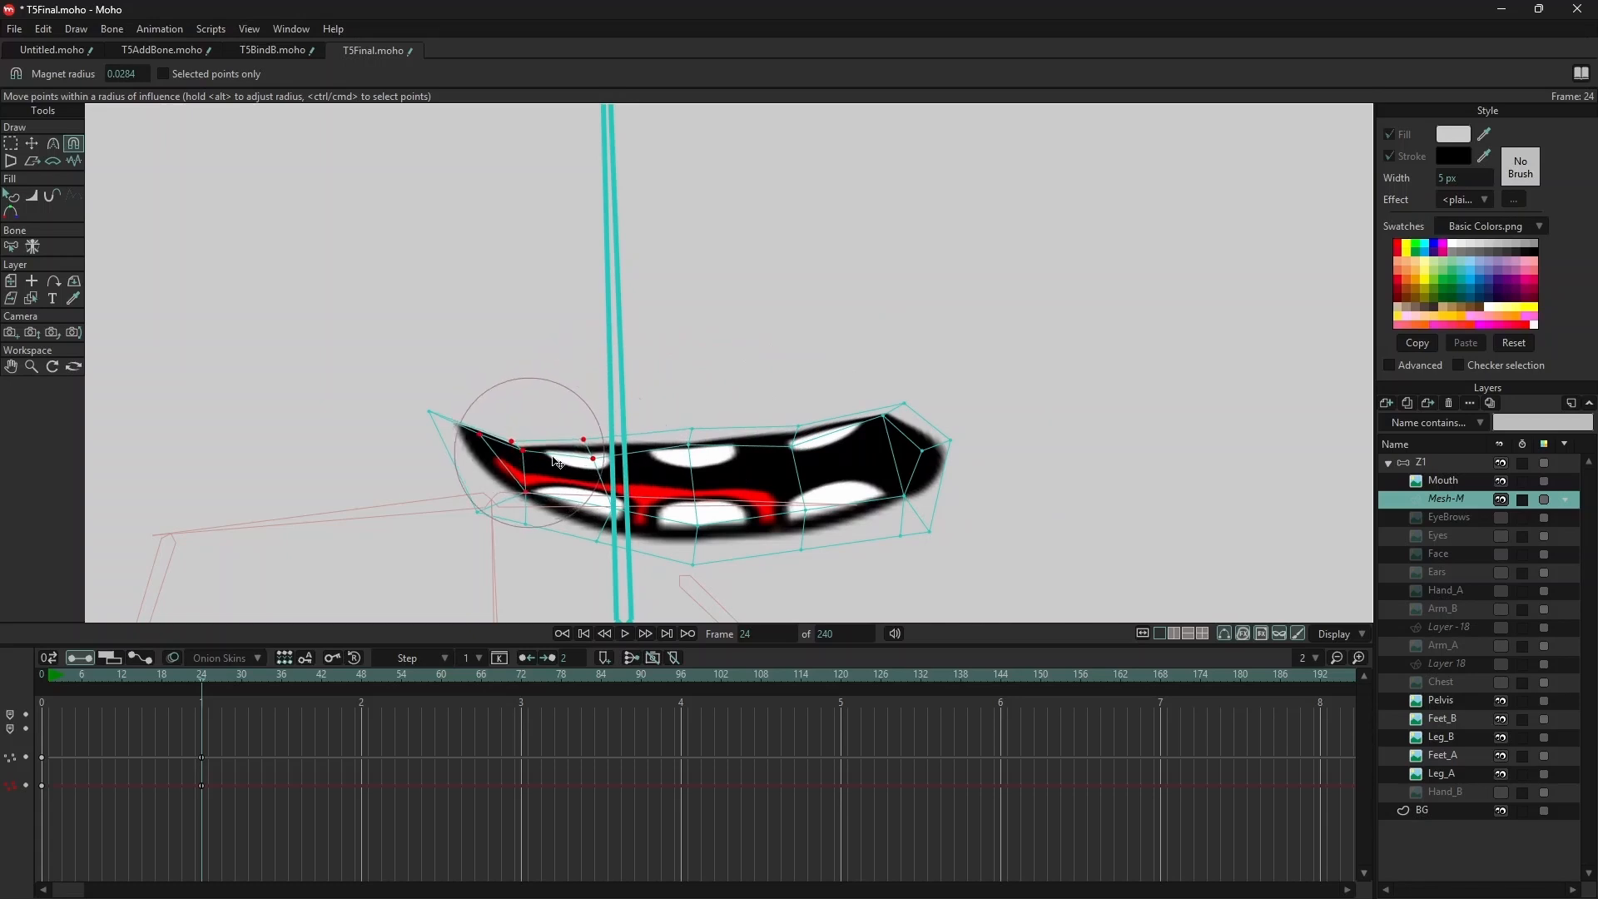
- Push the upper lip's mesh points down onto the lower lip and draw the right mouth corner inward
drag(695, 426, 783, 465)
drag(883, 420, 920, 455)
drag(796, 444, 793, 459)
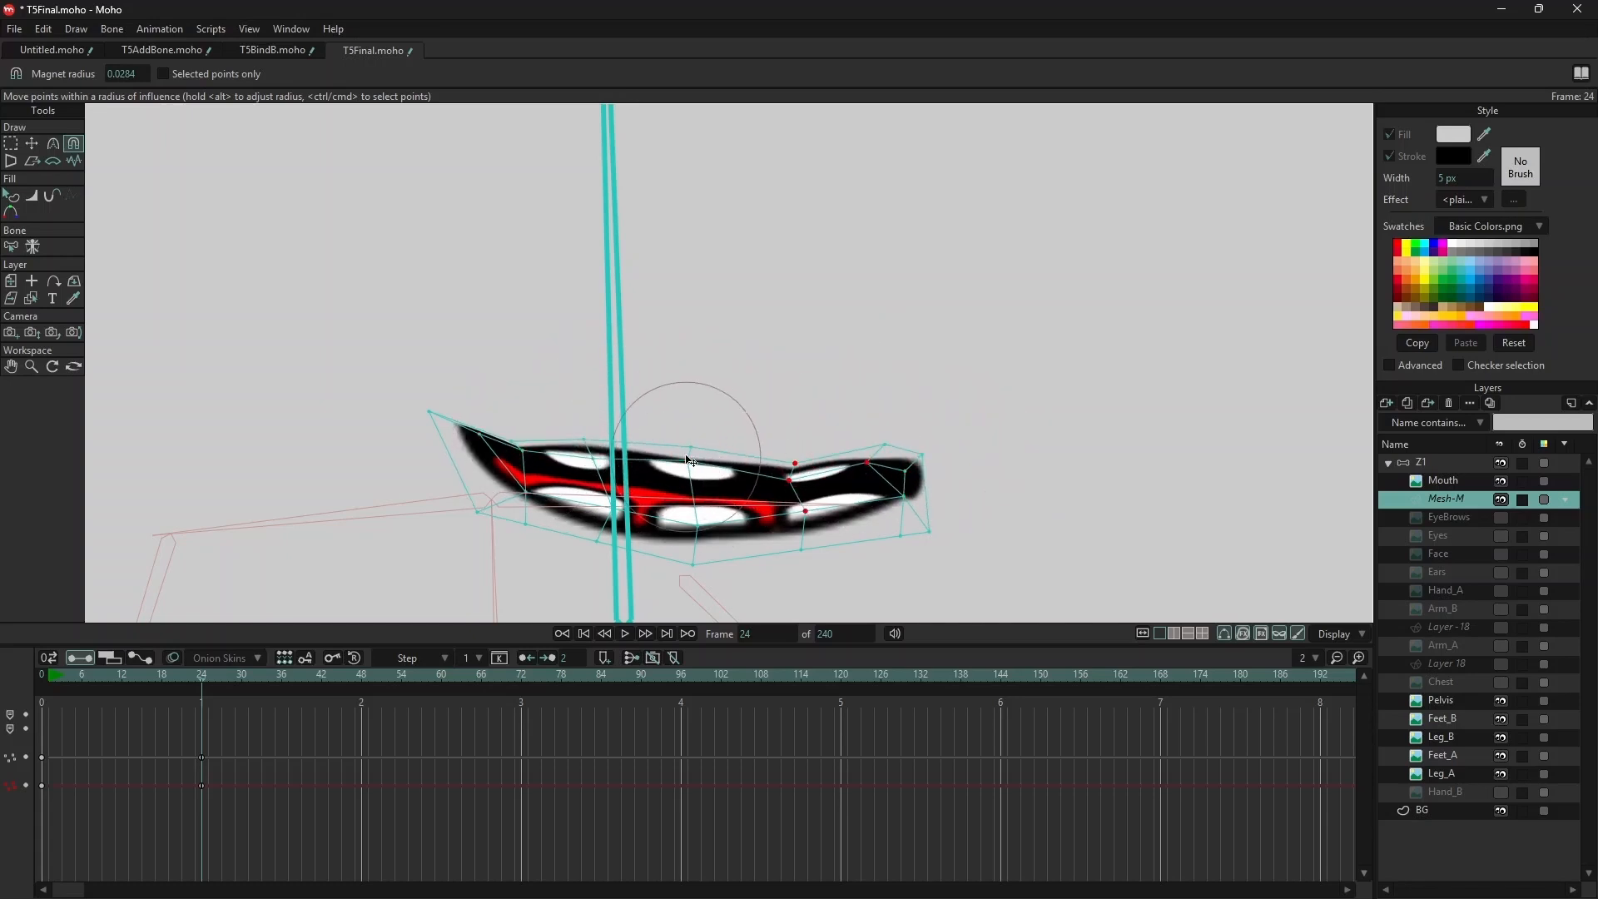
drag(691, 455, 692, 466)
drag(592, 447, 597, 466)
drag(525, 452, 553, 479)
drag(695, 462, 803, 507)
drag(920, 455, 904, 477)
drag(800, 486, 799, 498)
drag(702, 504, 702, 521)
drag(603, 489, 591, 511)
drag(516, 478, 503, 493)
- With Transform Points, raise the lower lip's outer mesh points and move the inner points down to close the remaining gap
key(t)
drag(693, 568, 699, 555)
drag(801, 552, 806, 535)
mouse_move(901, 535)
mouse_down()
mouse_move(891, 517)
mouse_move(908, 516)
mouse_up()
drag(871, 484, 795, 512)
drag(702, 520, 699, 532)
drag(477, 449, 498, 493)
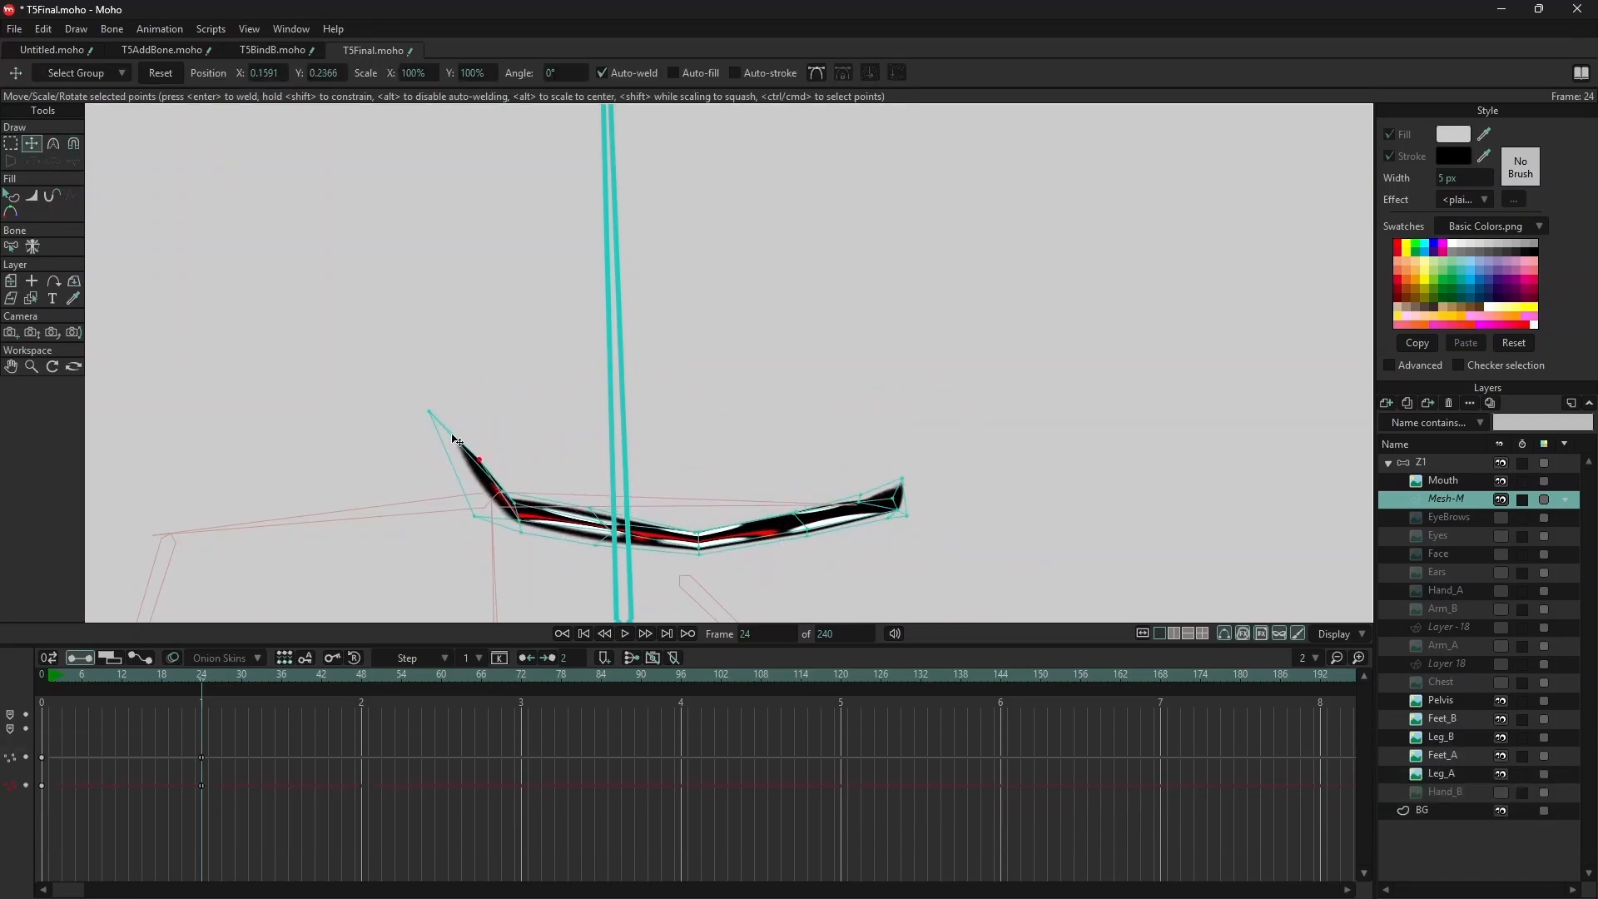
- Pull the left mouth corner inward and tighten the remaining mesh points to form a thin closed-mouth line
drag(430, 411, 488, 482)
drag(520, 532, 517, 524)
drag(596, 545, 601, 521)
drag(699, 554, 700, 546)
drag(806, 535, 800, 529)
drag(794, 512, 795, 520)
drag(902, 480, 892, 496)
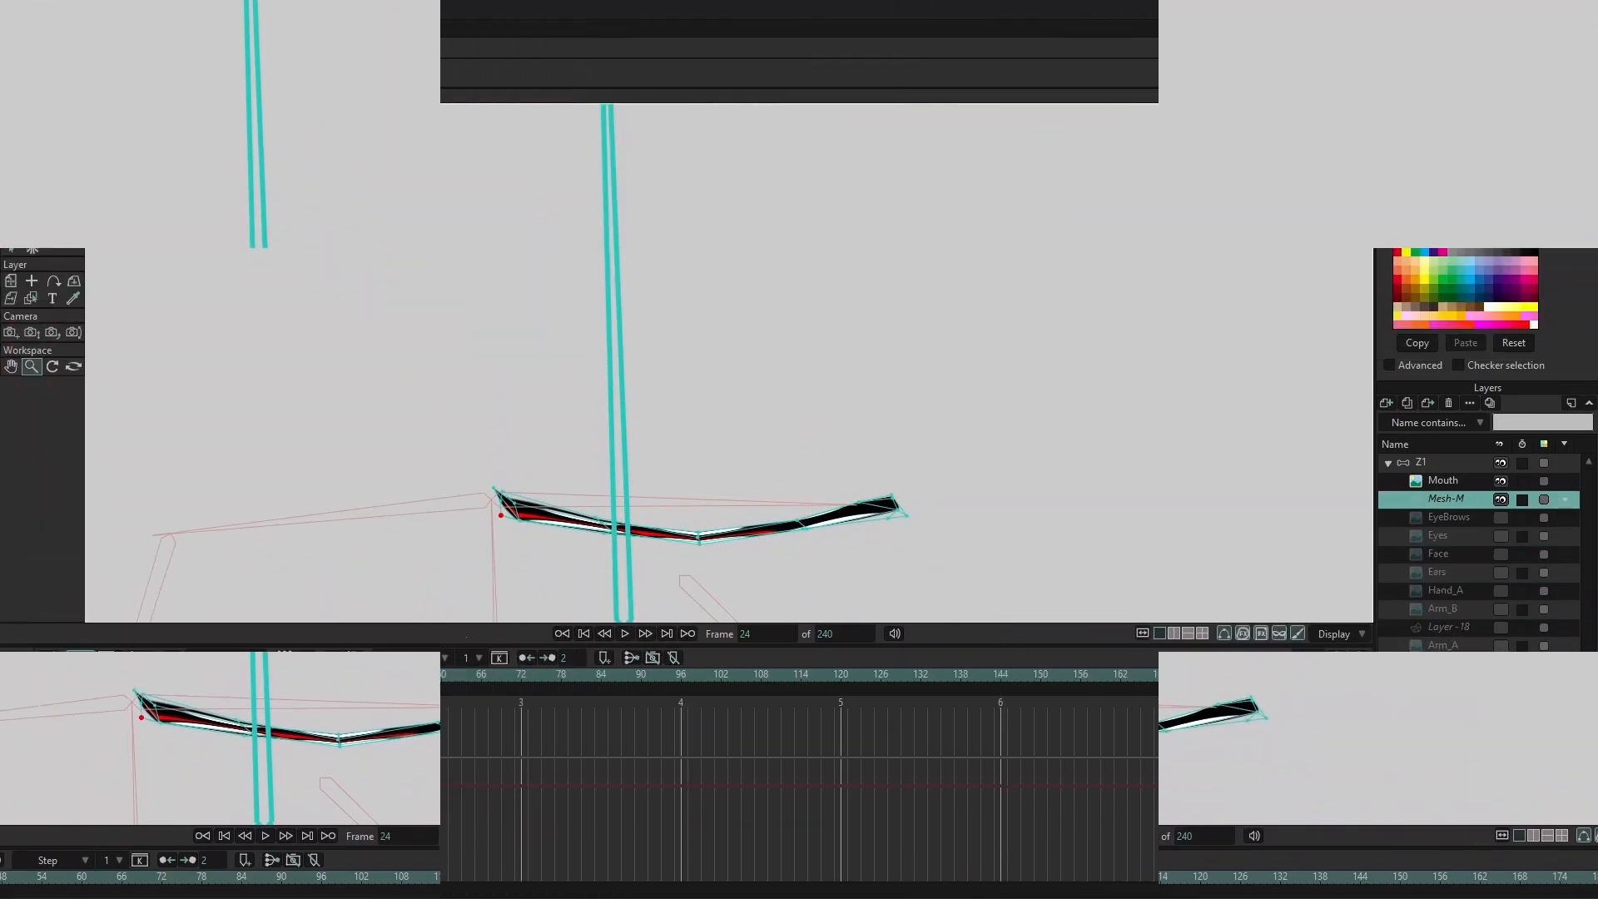
- Select the Z1 bone layer, show all the character's layers, and scrub between frames 24 and 0 to preview the mouth closing
click(1425, 463)
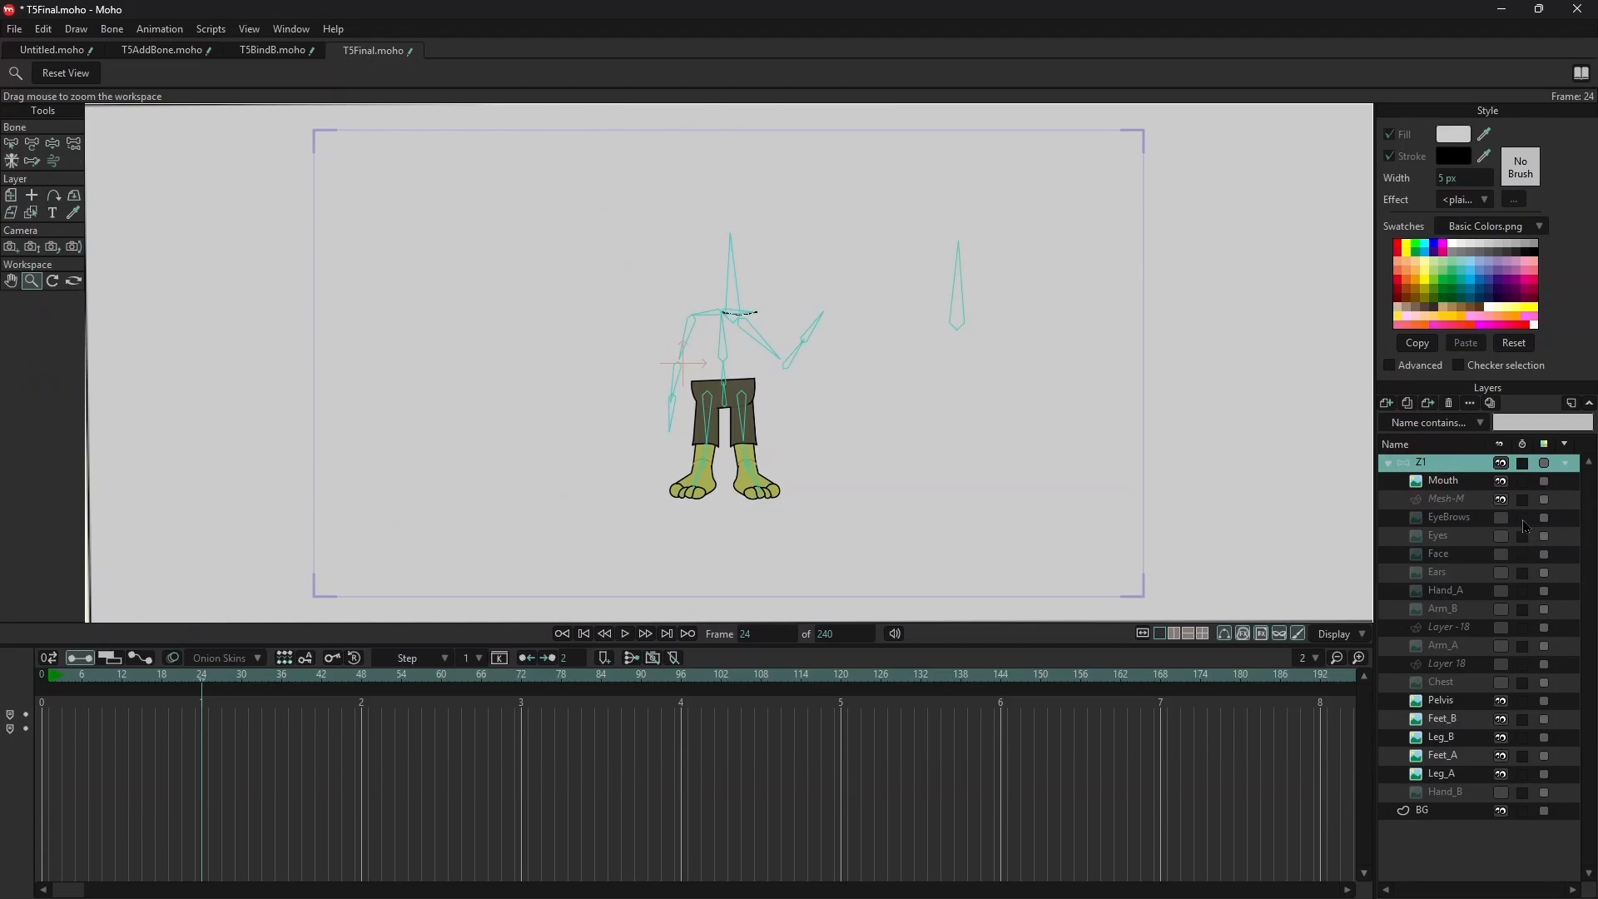
click(1491, 404)
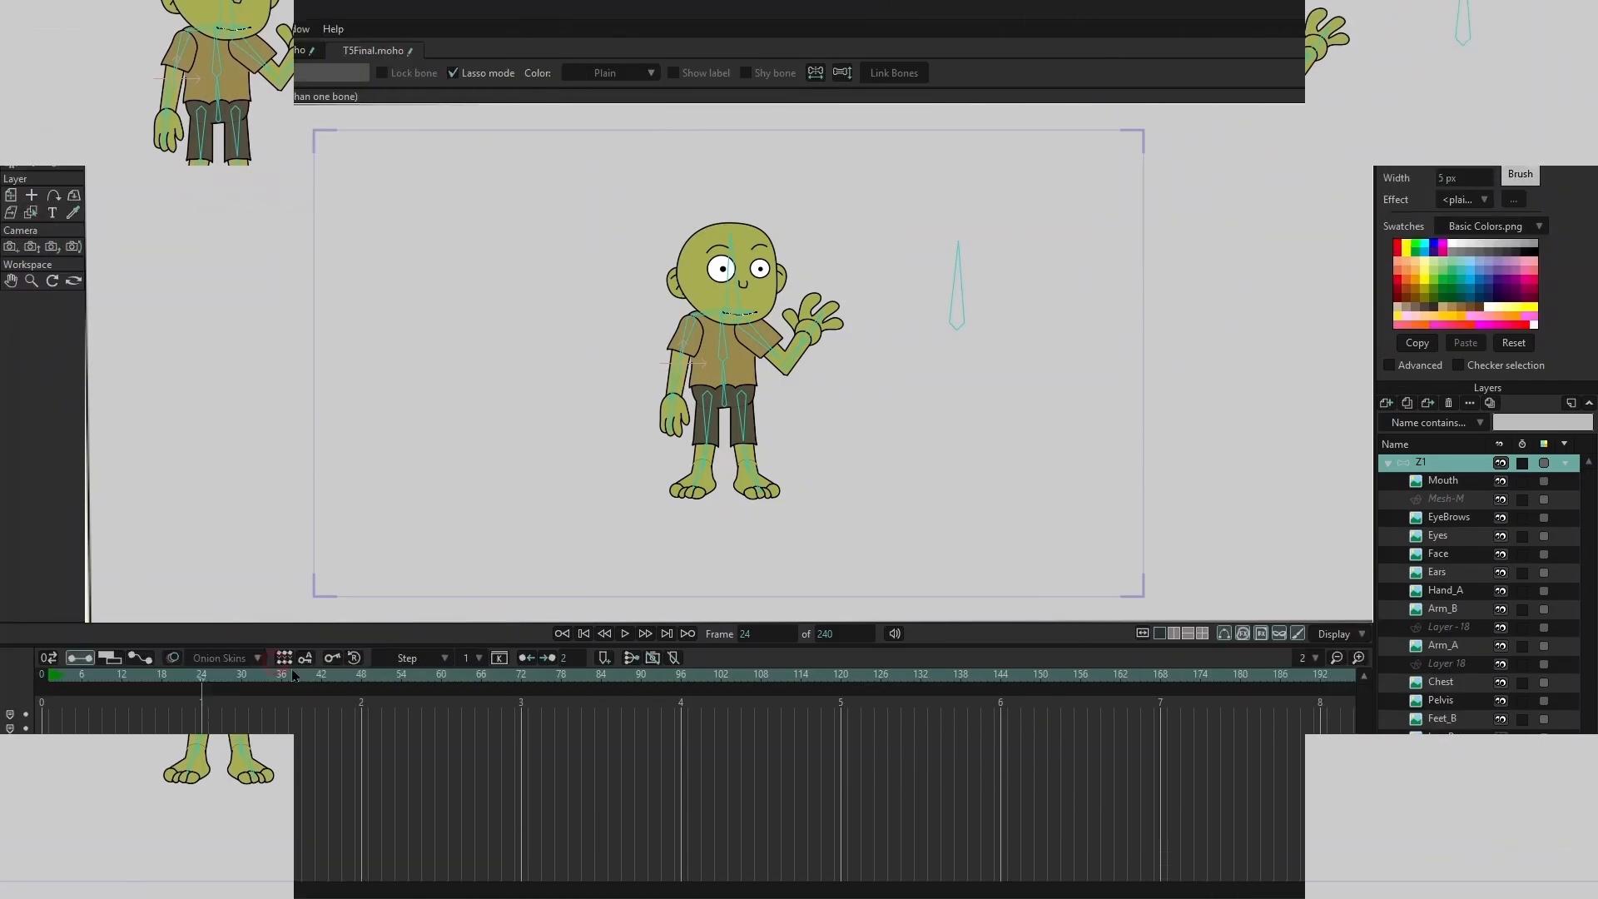
mouse_move(202, 687)
mouse_down()
mouse_move(52, 693)
mouse_move(201, 709)
mouse_up()
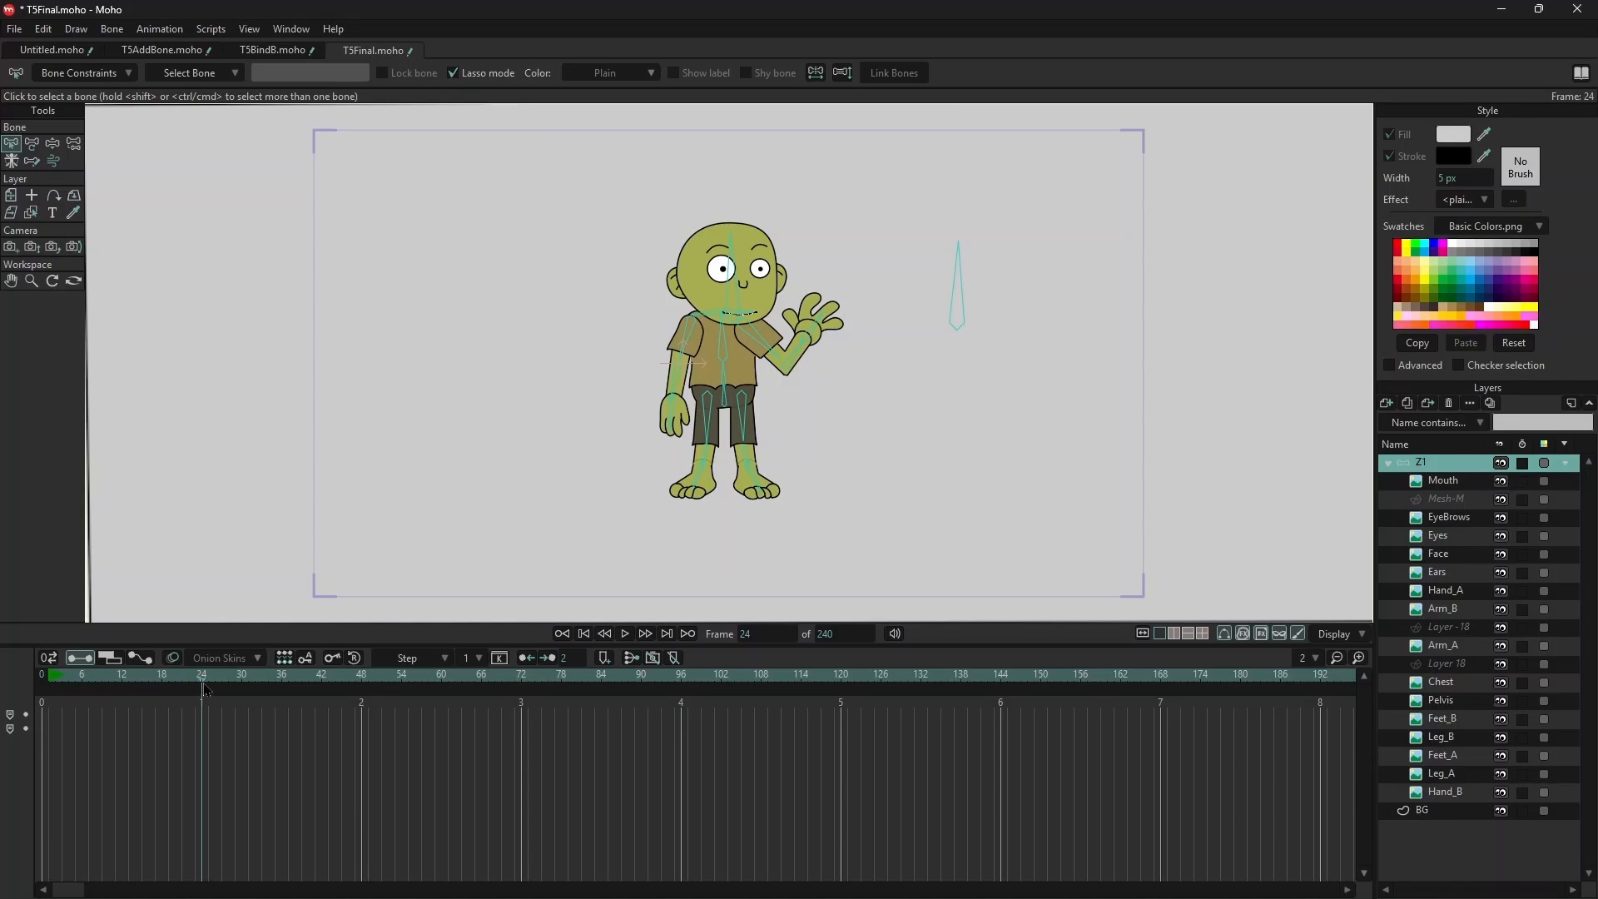
click(193, 686)
drag(192, 687, 42, 708)
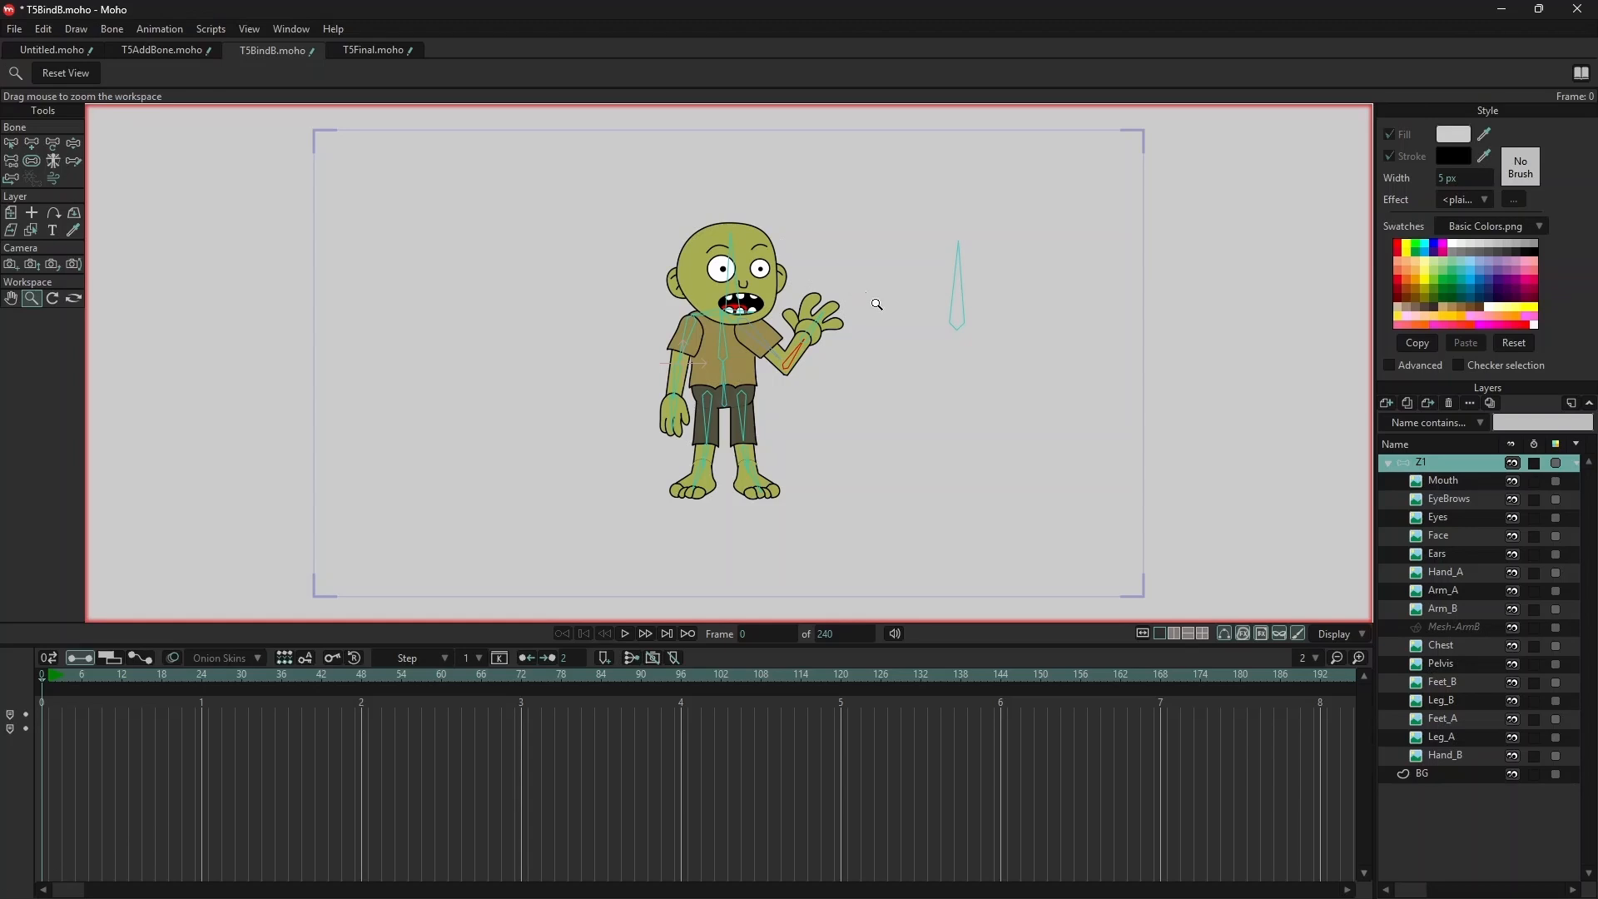
- In the T5BindB document, test the raised arm's bend with the Manipulate Bones tool
key(z)
drag(763, 345, 806, 346)
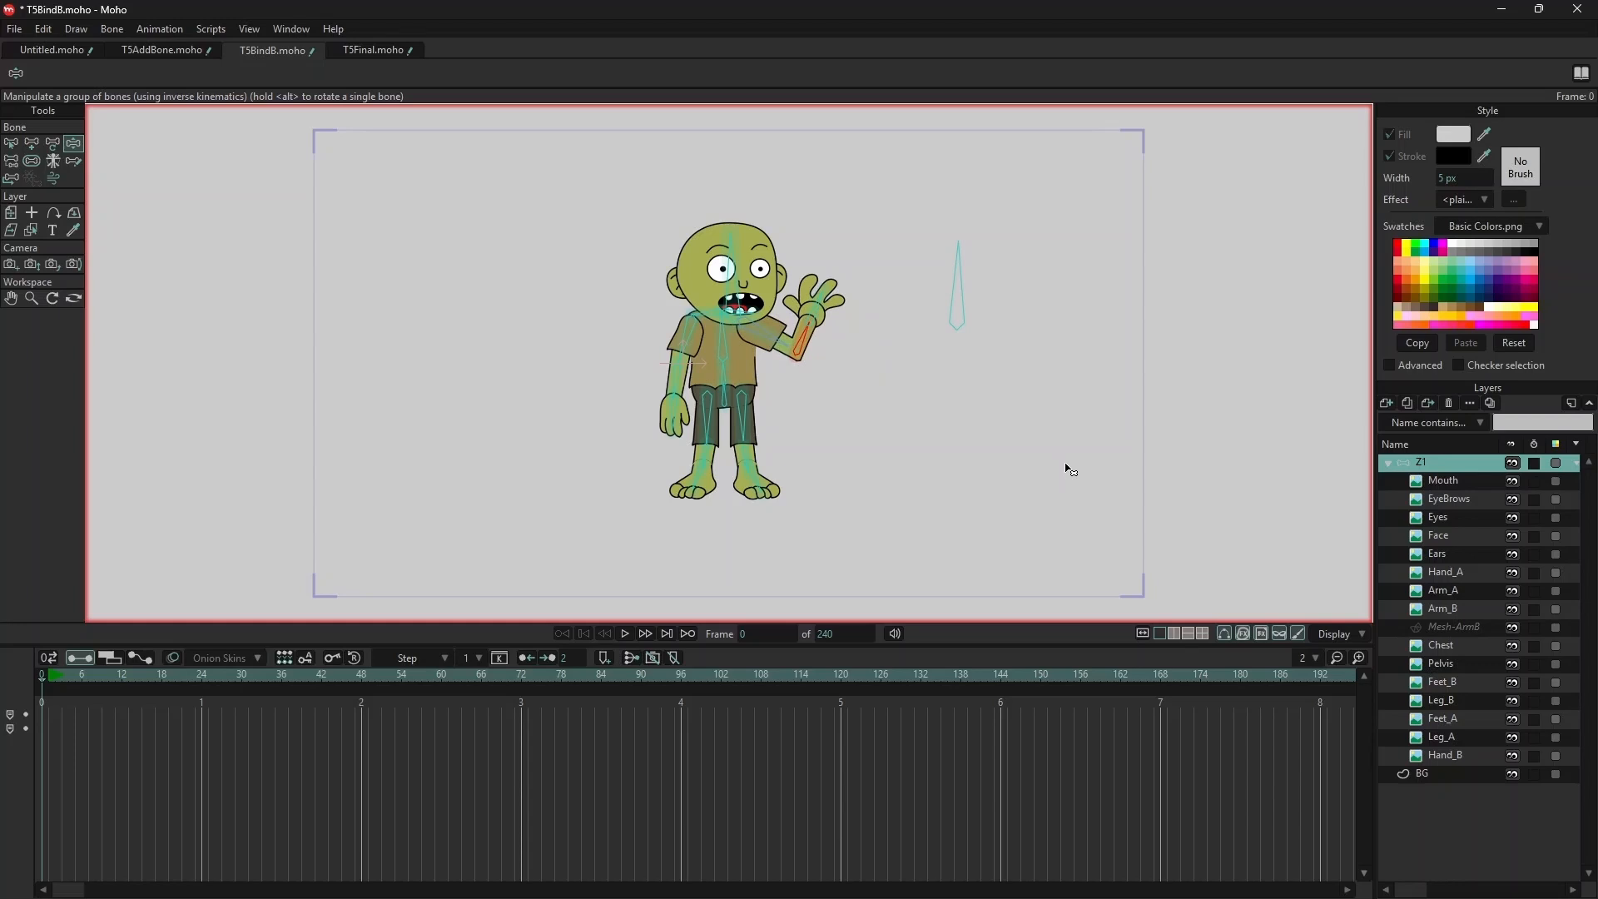